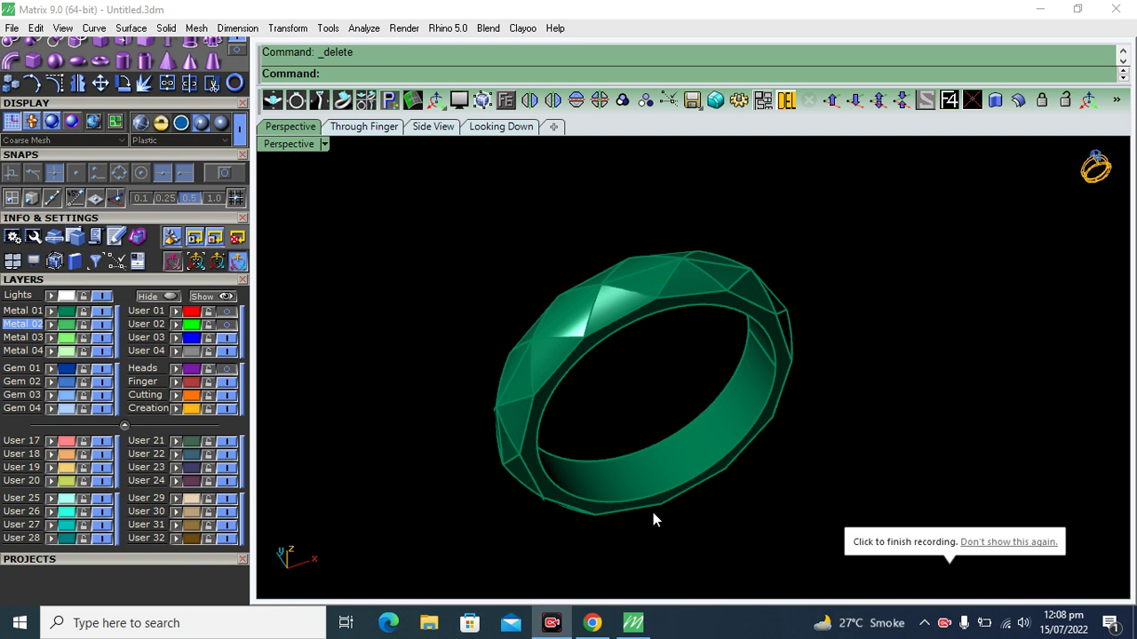
Orbit and zoom around the faceted ring to inspect it from several angles
{"action": "mouse_move", "coordinate": [700, 380]}
{"action": "right_mouse_down"}
{"action": "mouse_move", "coordinate": [698, 444]}
{"action": "mouse_move", "coordinate": [715, 359]}
{"action": "mouse_move", "coordinate": [781, 328]}
{"action": "mouse_move", "coordinate": [754, 329]}
{"action": "mouse_move", "coordinate": [701, 416]}
{"action": "mouse_move", "coordinate": [696, 400]}
{"action": "right_mouse_up"}
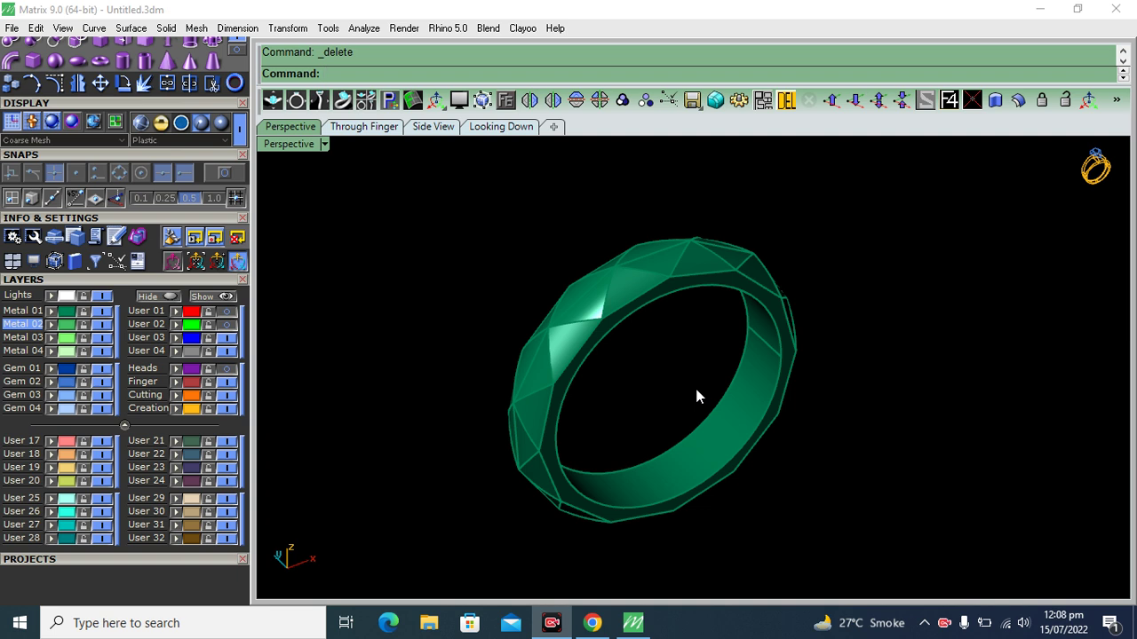
{"action": "mouse_move", "coordinate": [738, 436]}
{"action": "right_mouse_down"}
{"action": "mouse_move", "coordinate": [688, 417]}
{"action": "mouse_move", "coordinate": [660, 380]}
{"action": "mouse_move", "coordinate": [667, 426]}
{"action": "mouse_move", "coordinate": [642, 406]}
{"action": "mouse_move", "coordinate": [657, 491]}
{"action": "mouse_move", "coordinate": [677, 392]}
{"action": "mouse_move", "coordinate": [702, 361]}
{"action": "mouse_move", "coordinate": [586, 391]}
{"action": "mouse_move", "coordinate": [644, 391]}
{"action": "mouse_move", "coordinate": [627, 421]}
{"action": "mouse_move", "coordinate": [657, 433]}
{"action": "mouse_move", "coordinate": [609, 439]}
{"action": "right_mouse_up"}
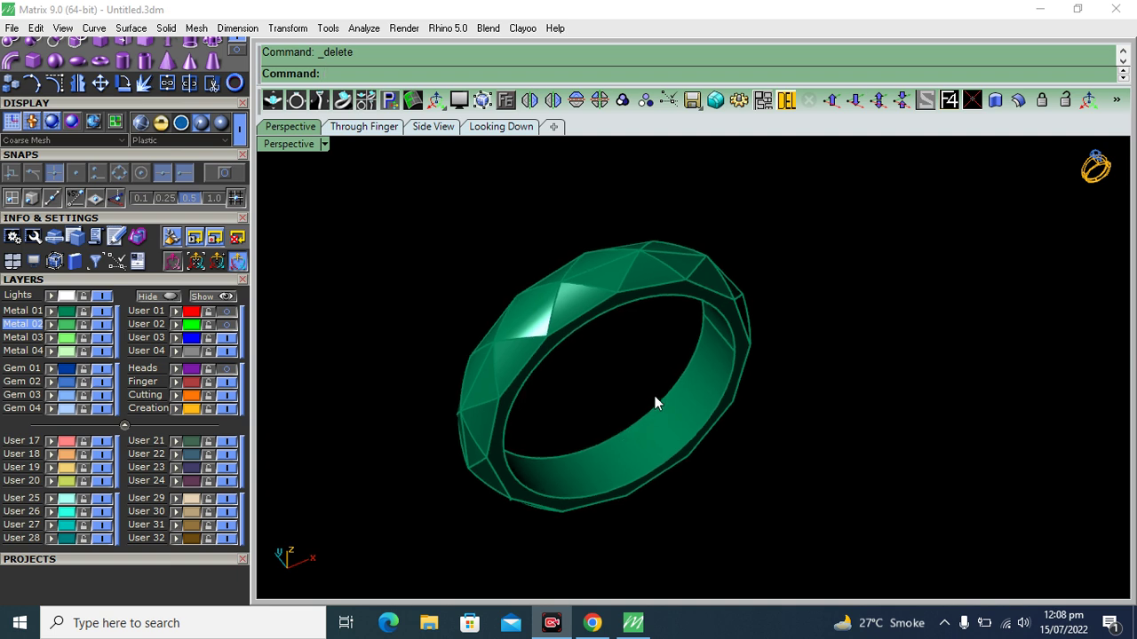
{"action": "mouse_move", "coordinate": [720, 414]}
{"action": "right_mouse_down", "text": "shift"}
{"action": "mouse_move", "coordinate": [685, 414]}
{"action": "mouse_move", "coordinate": [634, 441]}
{"action": "mouse_move", "coordinate": [622, 469]}
{"action": "mouse_move", "coordinate": [740, 399]}
{"action": "mouse_move", "coordinate": [630, 436]}
{"action": "mouse_move", "coordinate": [659, 398]}
{"action": "mouse_move", "coordinate": [731, 406]}
{"action": "mouse_move", "coordinate": [719, 371]}
{"action": "mouse_move", "coordinate": [643, 404]}
{"action": "right_mouse_up", "text": "shift"}
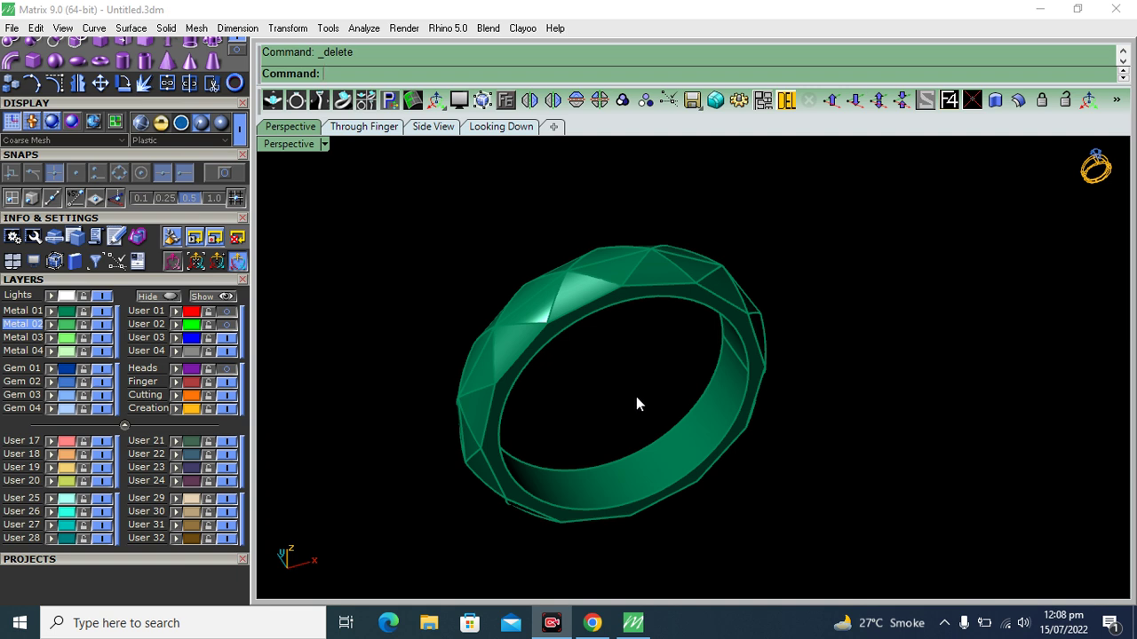
{"action": "mouse_move", "coordinate": [630, 380]}
{"action": "right_mouse_down"}
{"action": "mouse_move", "coordinate": [598, 393]}
{"action": "mouse_move", "coordinate": [601, 427]}
{"action": "mouse_move", "coordinate": [626, 343]}
{"action": "mouse_move", "coordinate": [578, 379]}
{"action": "mouse_move", "coordinate": [708, 361]}
{"action": "mouse_move", "coordinate": [553, 350]}
{"action": "mouse_move", "coordinate": [589, 342]}
{"action": "mouse_move", "coordinate": [573, 375]}
{"action": "right_mouse_up"}
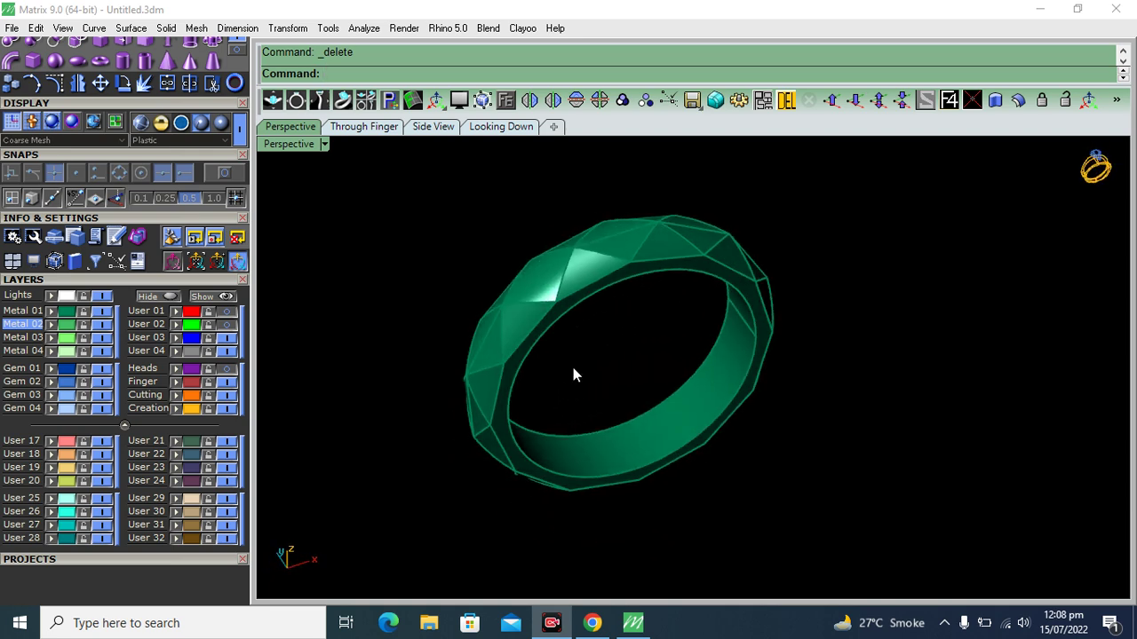
{"action": "mouse_move", "coordinate": [619, 381]}
{"action": "right_mouse_down"}
{"action": "mouse_move", "coordinate": [610, 368]}
{"action": "mouse_move", "coordinate": [632, 304]}
{"action": "mouse_move", "coordinate": [598, 238]}
{"action": "mouse_move", "coordinate": [566, 335]}
{"action": "mouse_move", "coordinate": [714, 295]}
{"action": "mouse_move", "coordinate": [677, 310]}
{"action": "mouse_move", "coordinate": [791, 364]}
{"action": "mouse_move", "coordinate": [678, 340]}
{"action": "mouse_move", "coordinate": [623, 395]}
{"action": "mouse_move", "coordinate": [619, 334]}
{"action": "mouse_move", "coordinate": [613, 472]}
{"action": "mouse_move", "coordinate": [679, 354]}
{"action": "mouse_move", "coordinate": [705, 332]}
{"action": "mouse_move", "coordinate": [653, 332]}
{"action": "mouse_move", "coordinate": [659, 424]}
{"action": "right_mouse_up"}
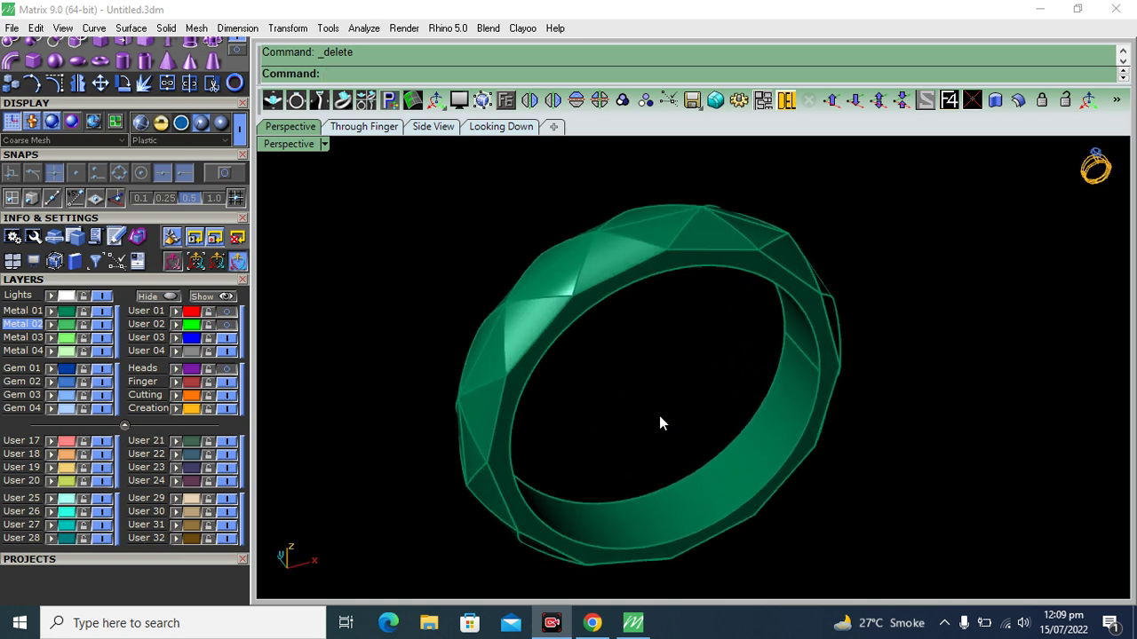
{"action": "right_click_drag", "start_coordinate": [647, 353], "coordinate": [633, 428]}
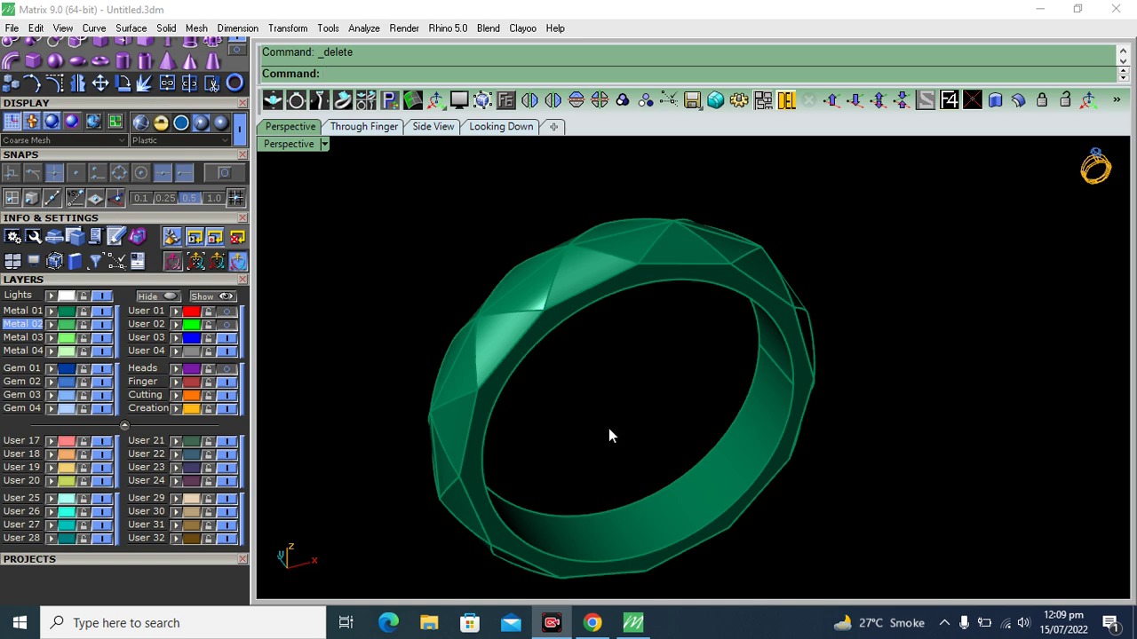
{"action": "mouse_move", "coordinate": [658, 408]}
{"action": "right_mouse_down"}
{"action": "mouse_move", "coordinate": [527, 231]}
{"action": "mouse_move", "coordinate": [651, 385]}
{"action": "mouse_move", "coordinate": [638, 430]}
{"action": "right_mouse_up"}
{"action": "scroll", "coordinate": [638, 277], "scroll_direction": "up", "scroll_amount": 3}
{"action": "scroll", "coordinate": [588, 329], "scroll_direction": "up", "scroll_amount": 3}
{"action": "scroll", "coordinate": [712, 245], "scroll_direction": "up", "scroll_amount": 1}
{"action": "scroll", "coordinate": [773, 272], "scroll_direction": "down", "scroll_amount": 2}
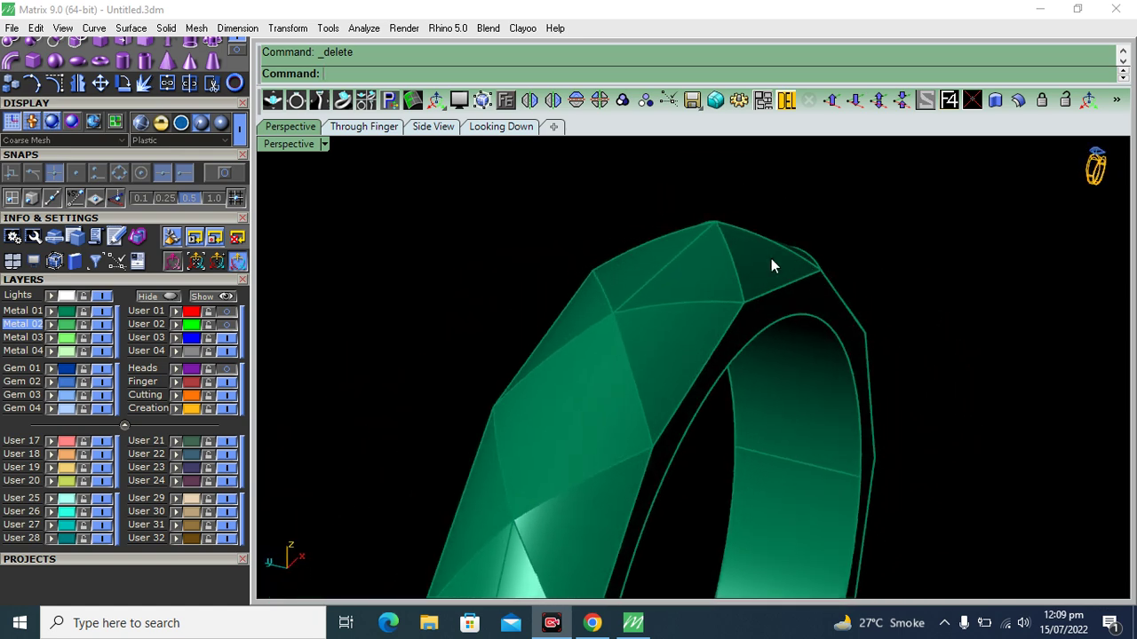
{"action": "scroll", "coordinate": [766, 350], "scroll_direction": "down", "scroll_amount": 4}
{"action": "mouse_move", "coordinate": [767, 350]}
{"action": "right_mouse_down"}
{"action": "mouse_move", "coordinate": [621, 452]}
{"action": "mouse_move", "coordinate": [616, 379]}
{"action": "mouse_move", "coordinate": [616, 414]}
{"action": "mouse_move", "coordinate": [654, 307]}
{"action": "mouse_move", "coordinate": [706, 252]}
{"action": "mouse_move", "coordinate": [697, 271]}
{"action": "right_mouse_up"}
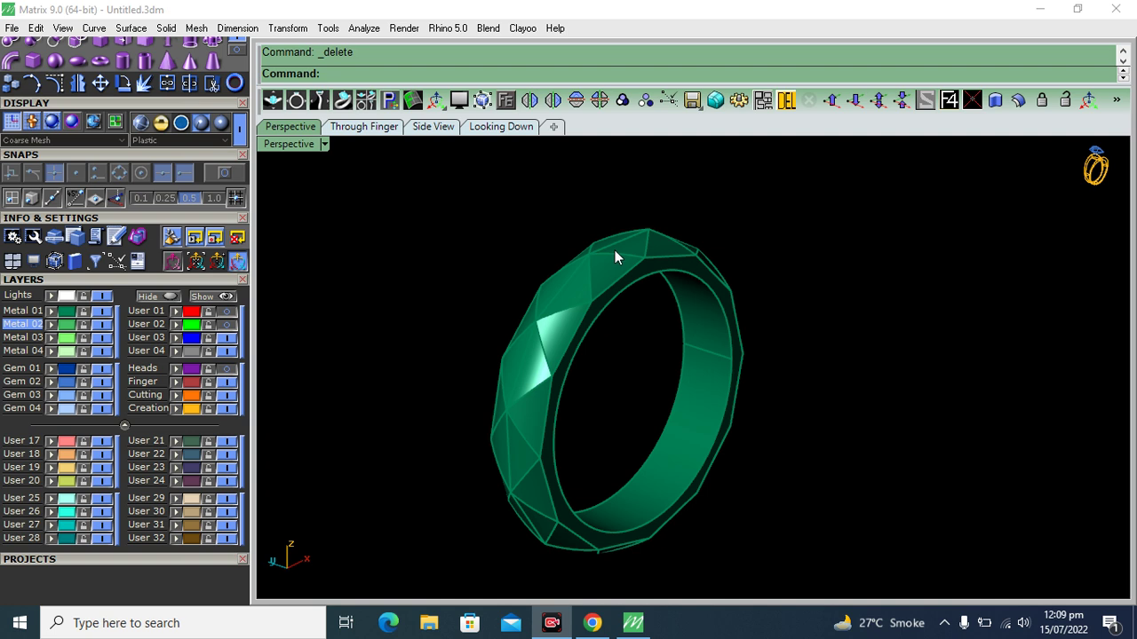
{"action": "scroll", "coordinate": [614, 251], "scroll_direction": "up", "scroll_amount": 2}
{"action": "scroll", "coordinate": [549, 338], "scroll_direction": "down", "scroll_amount": 2}
{"action": "mouse_move", "coordinate": [639, 385]}
{"action": "right_mouse_down"}
{"action": "mouse_move", "coordinate": [599, 418]}
{"action": "mouse_move", "coordinate": [578, 329]}
{"action": "mouse_move", "coordinate": [599, 357]}
{"action": "mouse_move", "coordinate": [596, 415]}
{"action": "mouse_move", "coordinate": [619, 473]}
{"action": "right_mouse_up"}
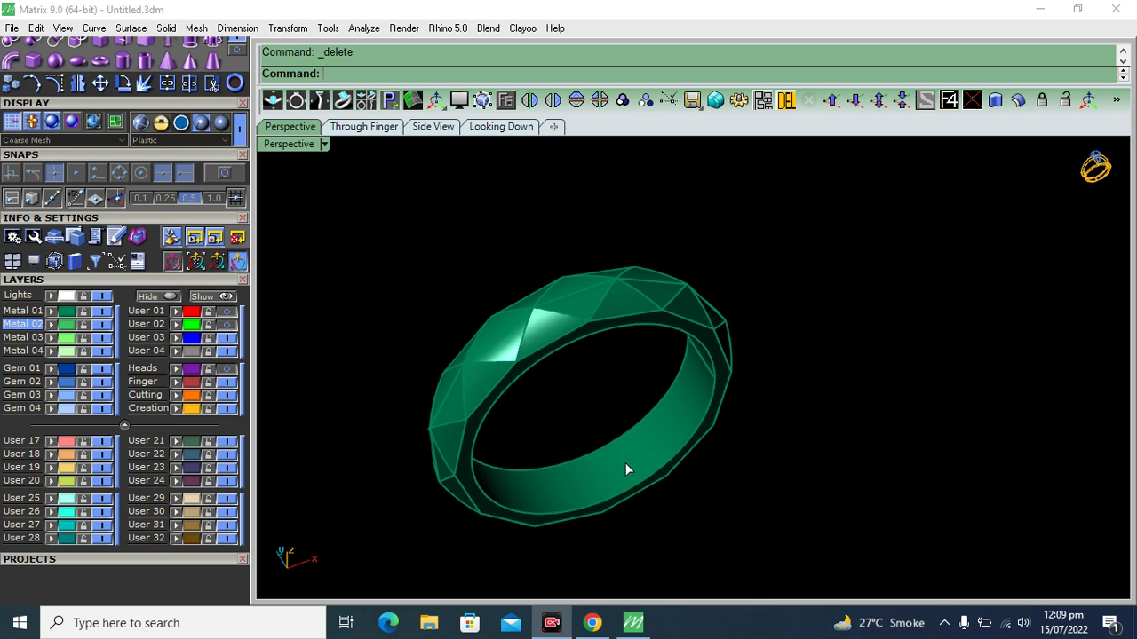
Discard the faceted ring unsaved for a new empty model, and maximize the Through Finger view
{"action": "key", "text": "F7"}
{"action": "right_click_drag", "start_coordinate": [641, 450], "coordinate": [650, 338]}
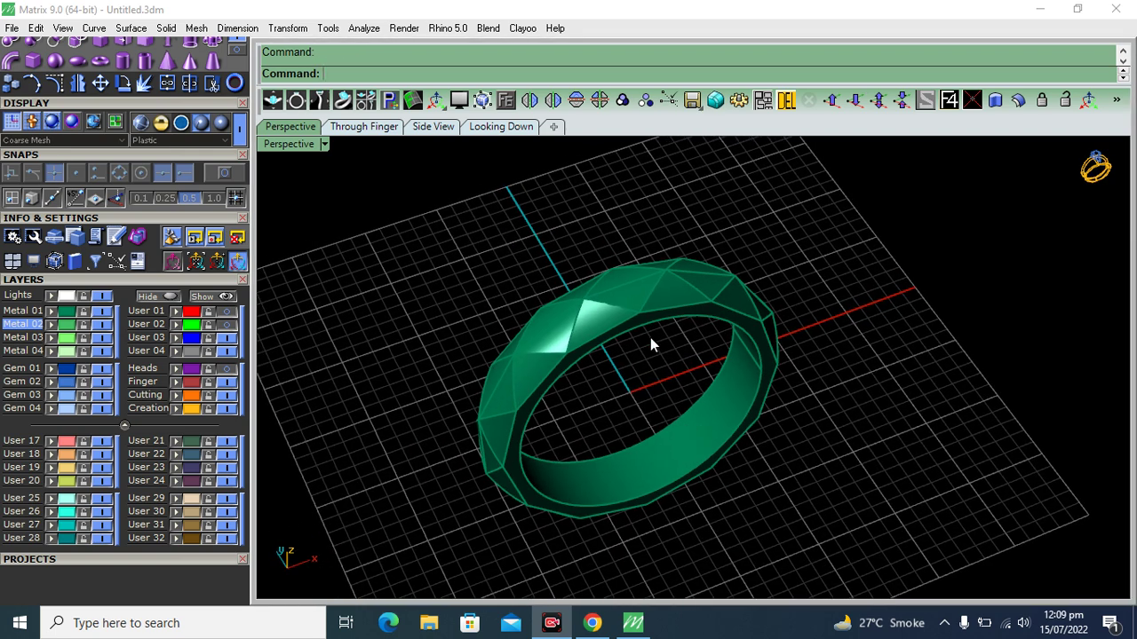
{"action": "left_click", "coordinate": [637, 315]}
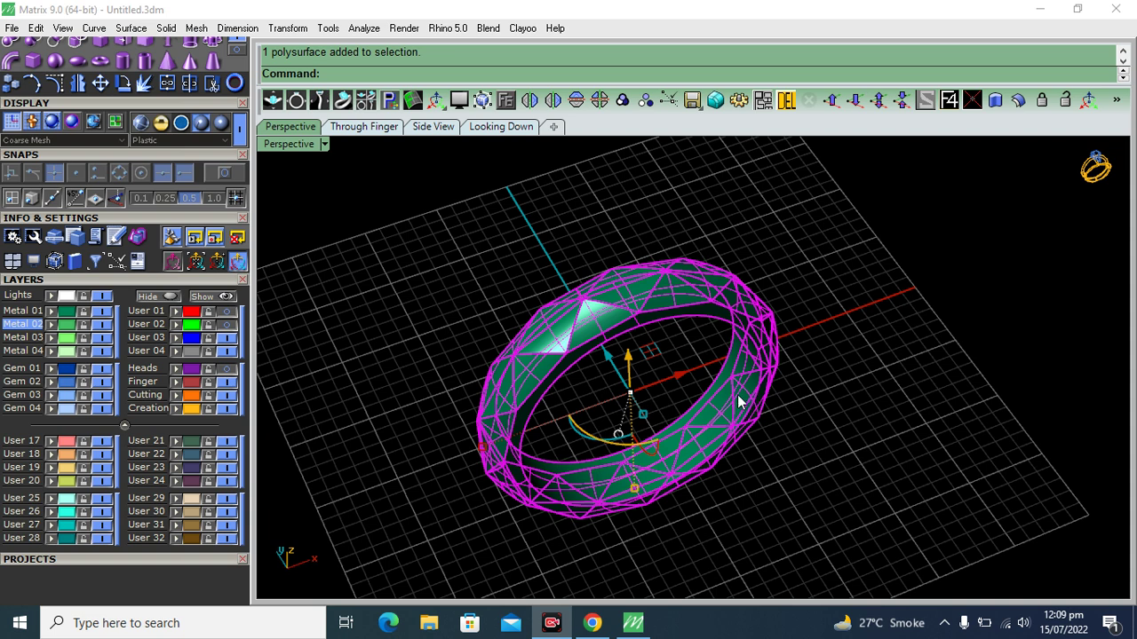
{"action": "left_click", "coordinate": [837, 310]}
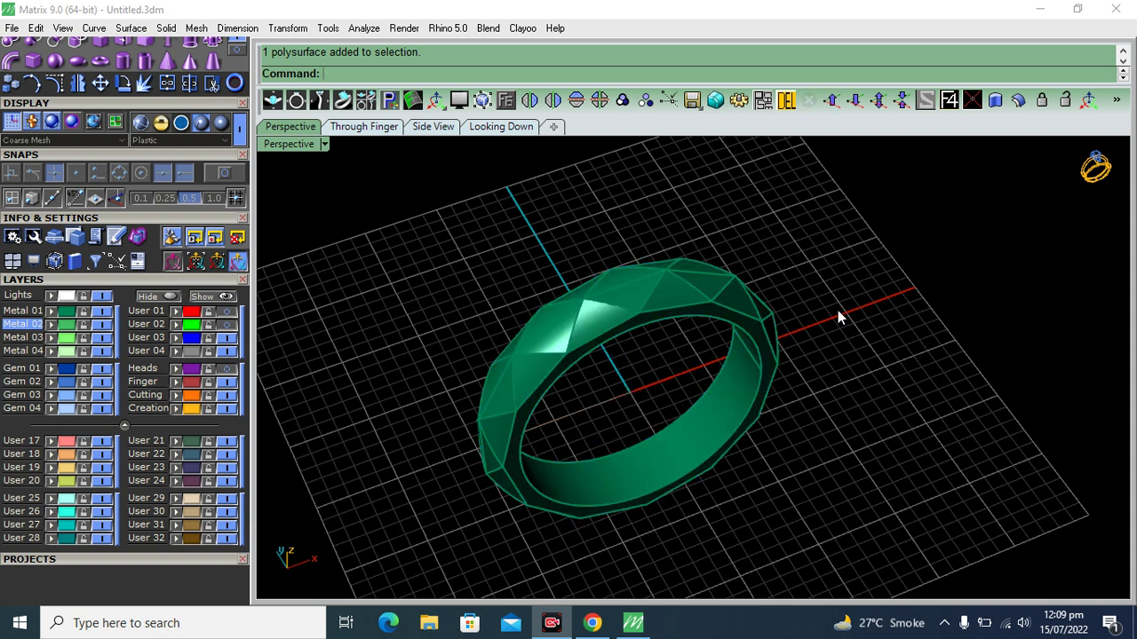
{"action": "left_click", "coordinate": [12, 27]}
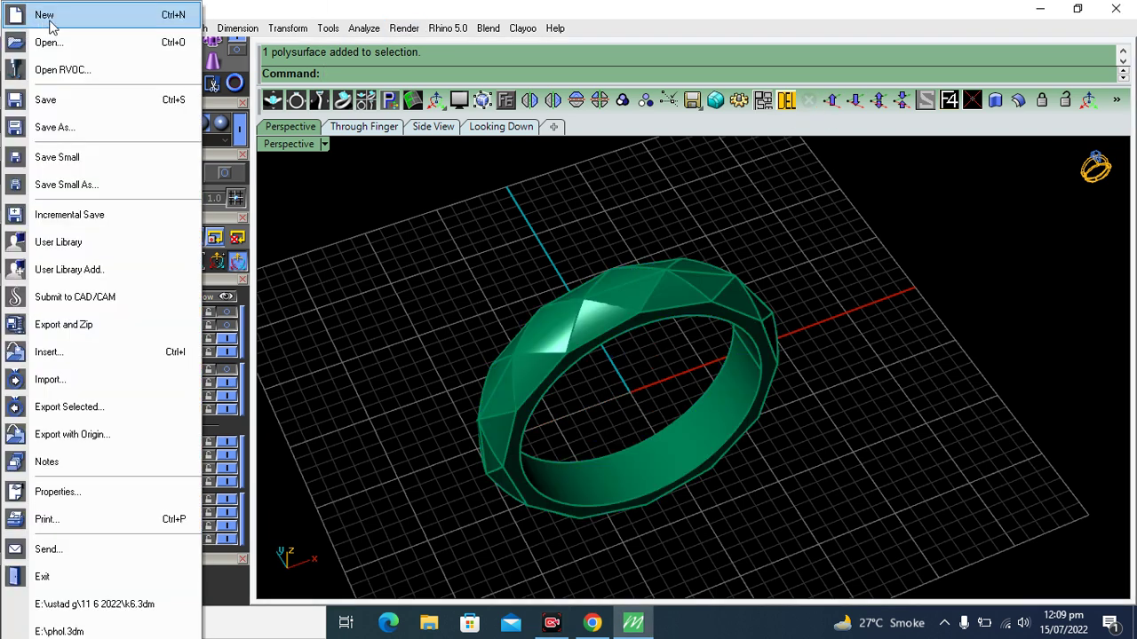
{"action": "key", "text": "Escape"}
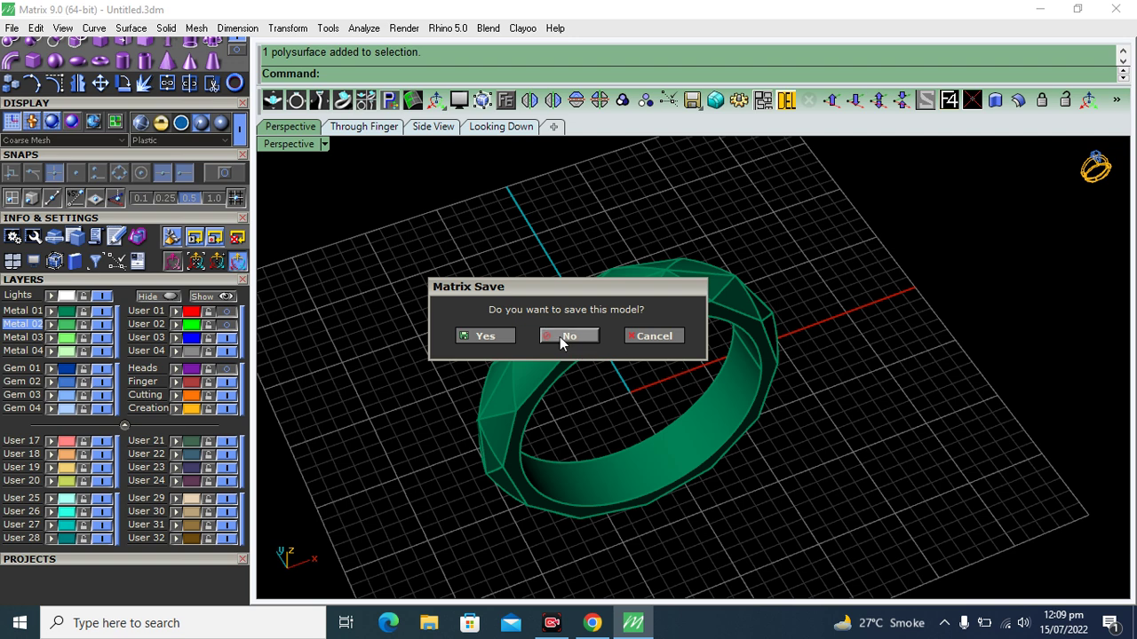
{"action": "left_click", "coordinate": [559, 337]}
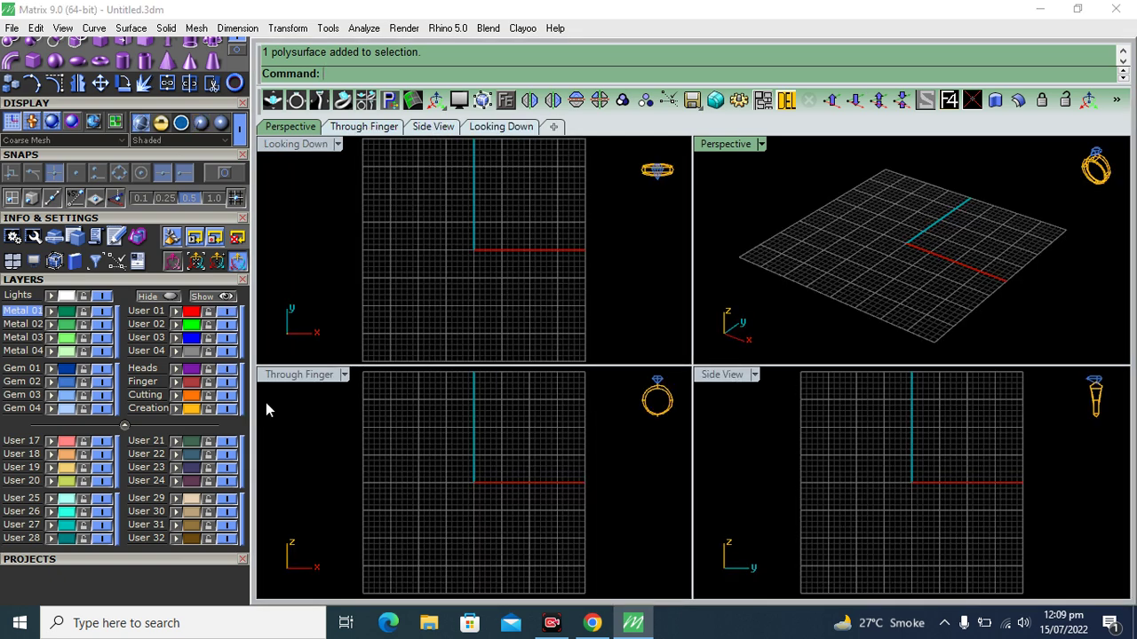
{"action": "double_click", "coordinate": [308, 381]}
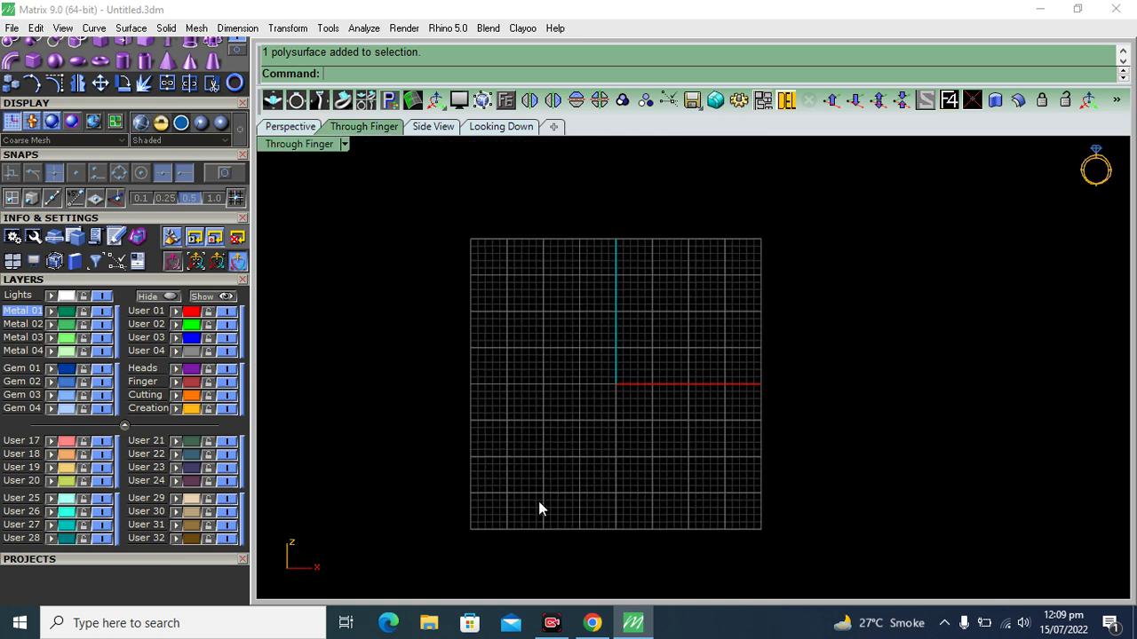
Draw a diameter-20 circle centred on the origin
{"action": "scroll", "coordinate": [87, 377], "scroll_direction": "up", "scroll_amount": 2}
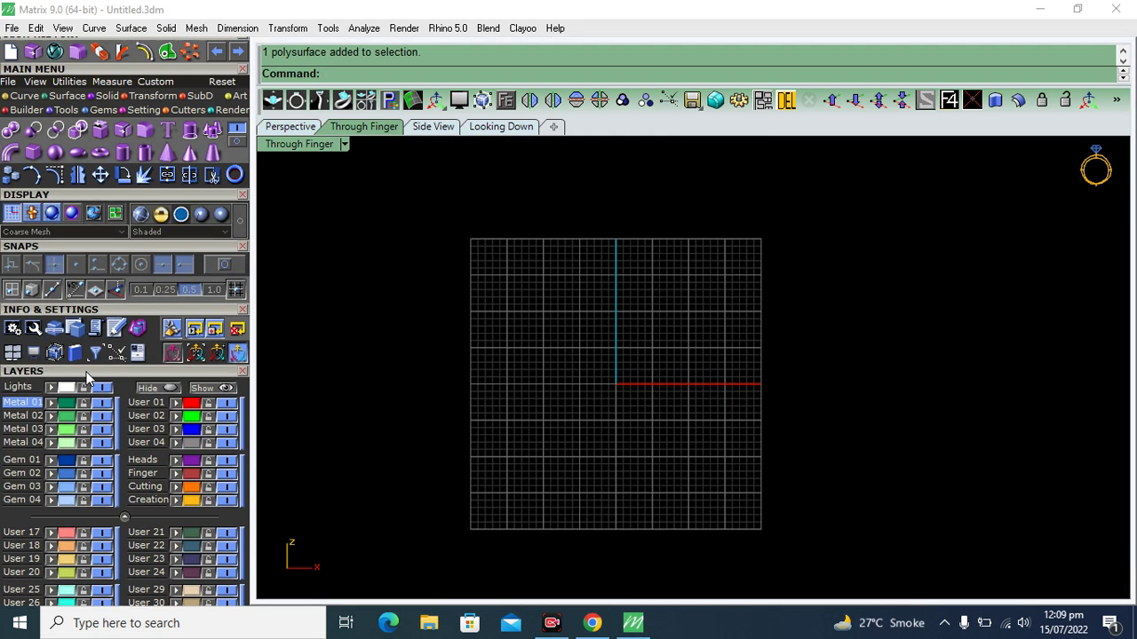
{"action": "left_click", "coordinate": [25, 96]}
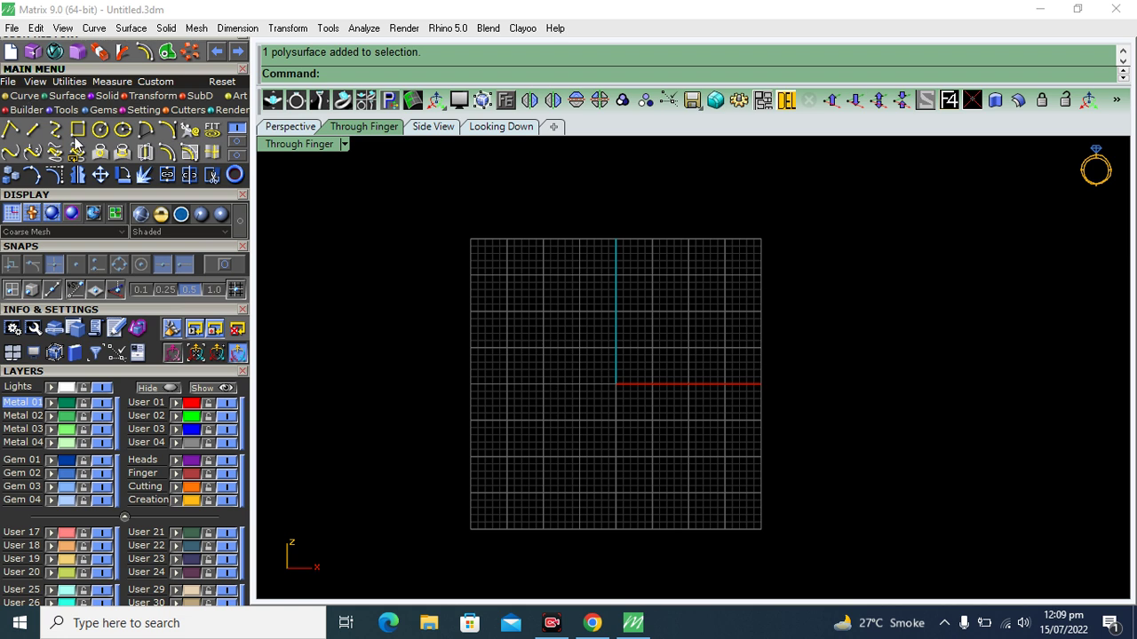
{"action": "left_click", "coordinate": [100, 130]}
{"action": "left_click", "coordinate": [616, 383]}
{"action": "type", "text": "20"}
{"action": "key", "text": "Return"}
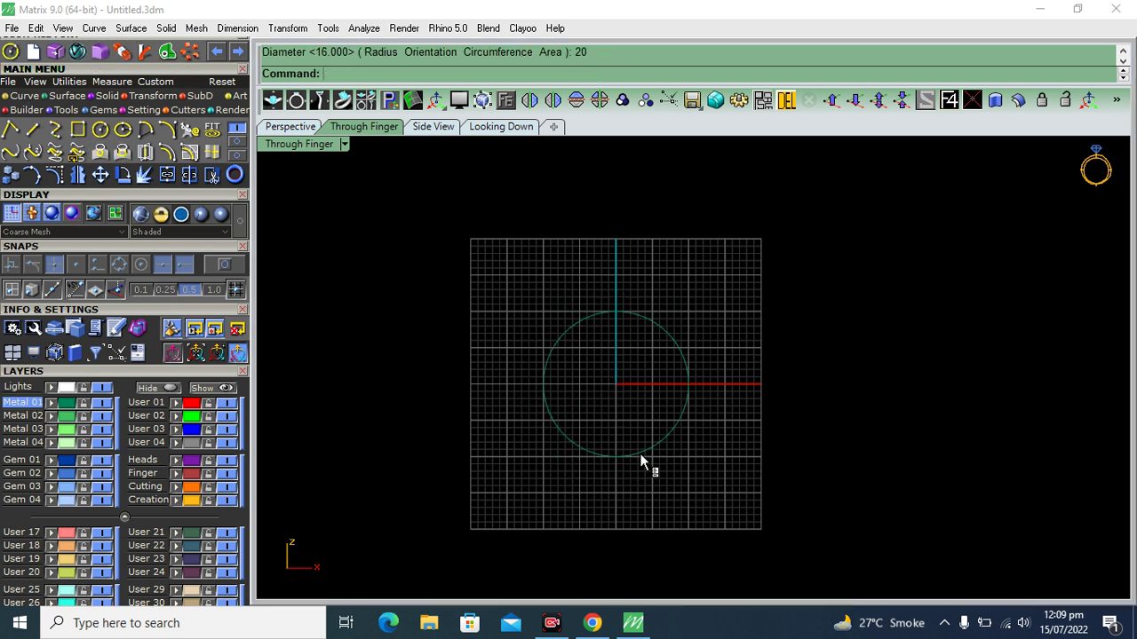
Draw a vertical line from the origin up past the circle's top, and select it
{"action": "scroll", "coordinate": [726, 364], "scroll_direction": "up", "scroll_amount": 3}
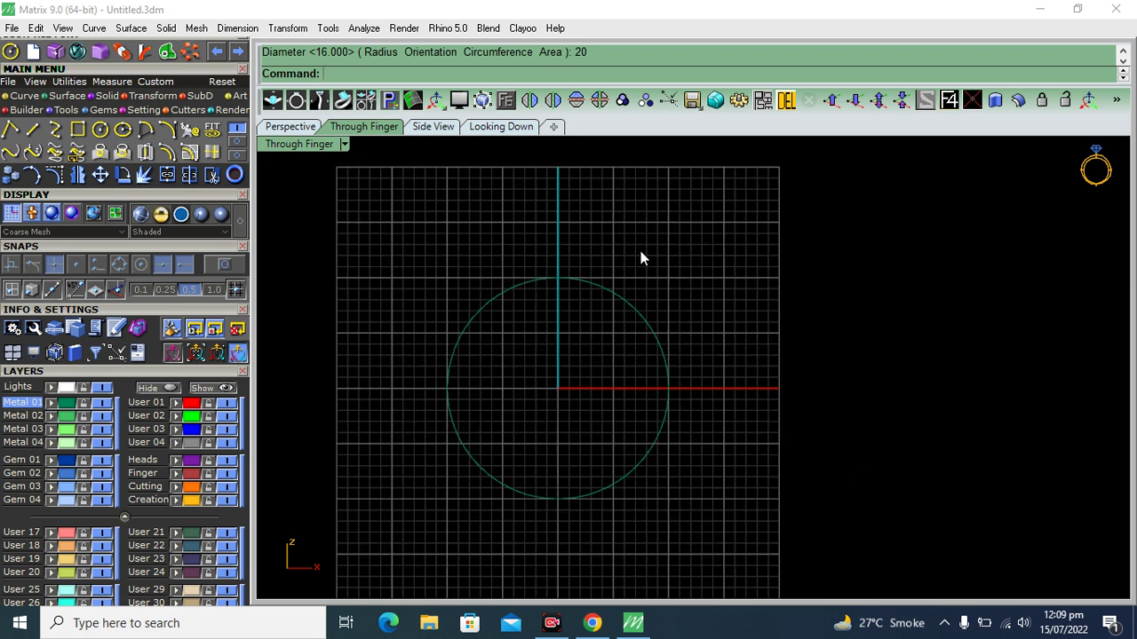
{"action": "left_click", "coordinate": [32, 130]}
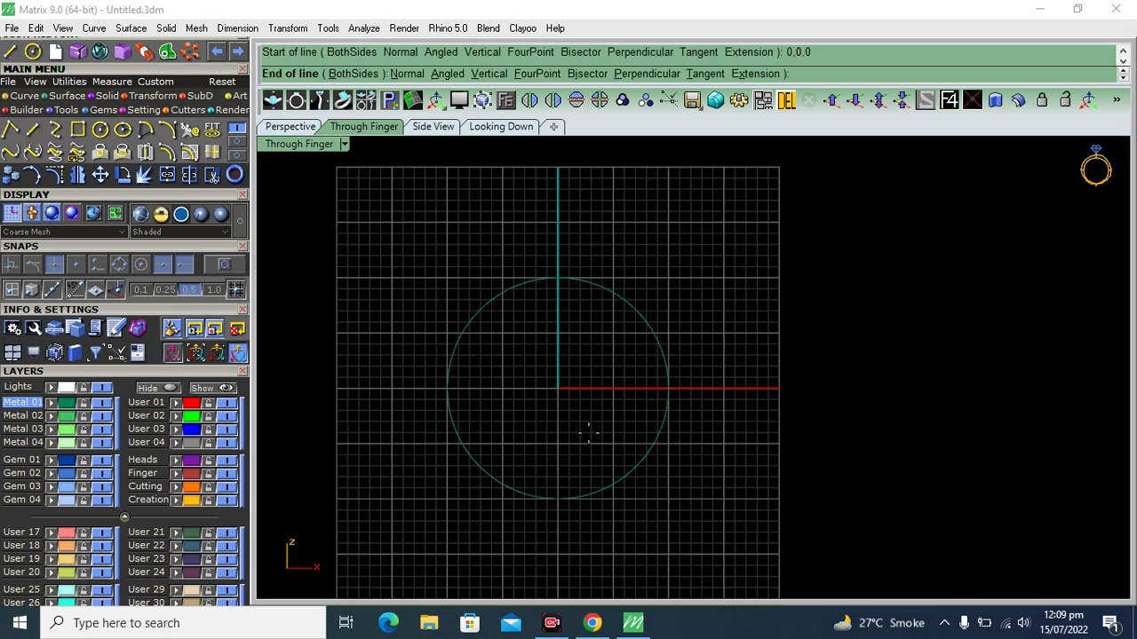
{"action": "scroll", "coordinate": [568, 337], "scroll_direction": "up", "scroll_amount": 5}
{"action": "scroll", "coordinate": [551, 281], "scroll_direction": "up", "scroll_amount": 4}
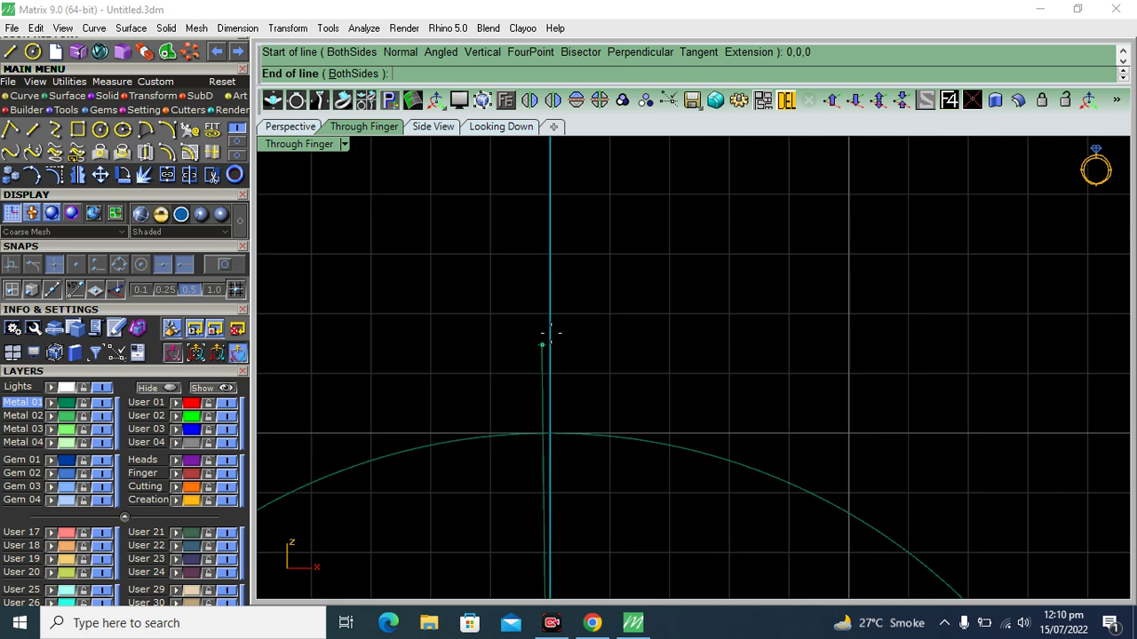
{"action": "scroll", "coordinate": [540, 345], "scroll_direction": "down", "scroll_amount": 5}
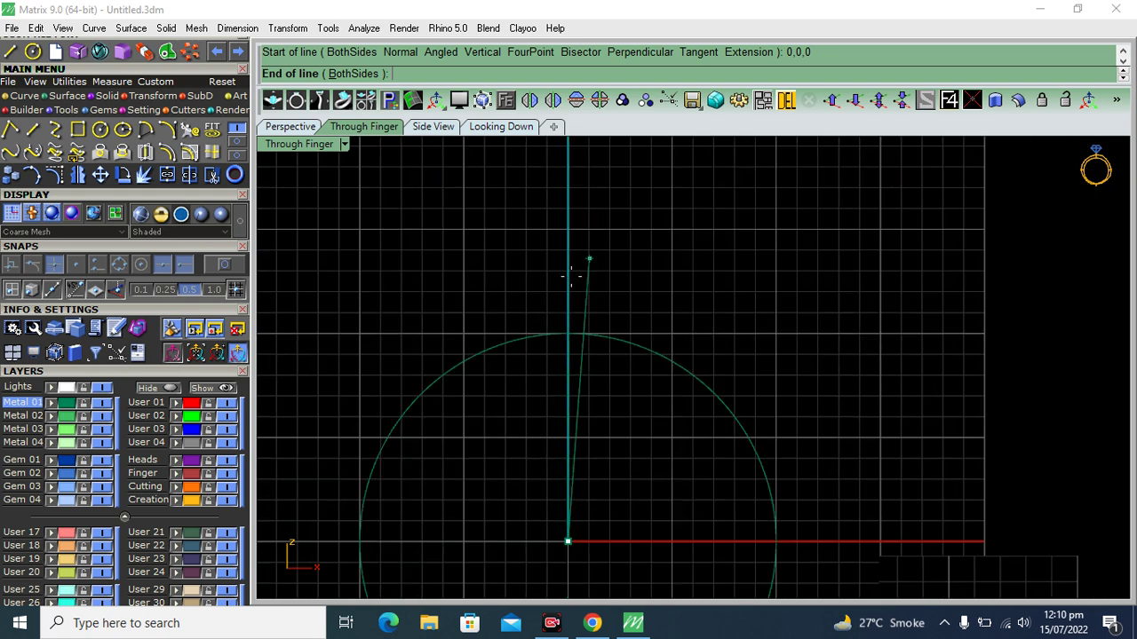
{"action": "scroll", "coordinate": [586, 265], "scroll_direction": "up", "scroll_amount": 2}
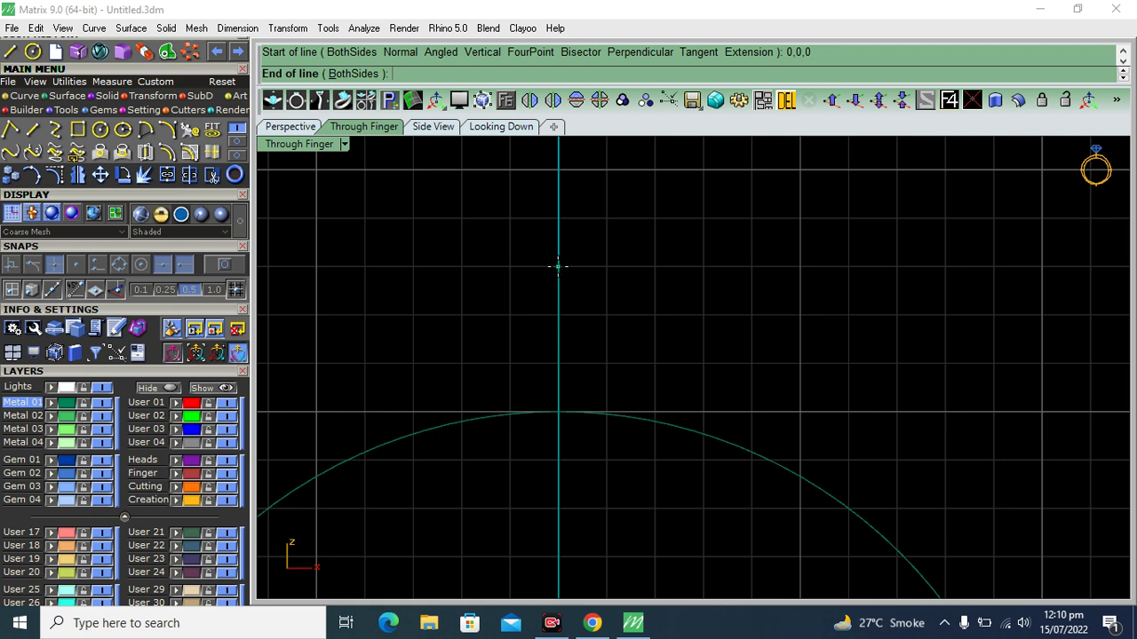
{"action": "key", "text": "Escape"}
{"action": "scroll", "coordinate": [558, 266], "scroll_direction": "down", "scroll_amount": 3}
{"action": "left_click", "coordinate": [555, 414]}
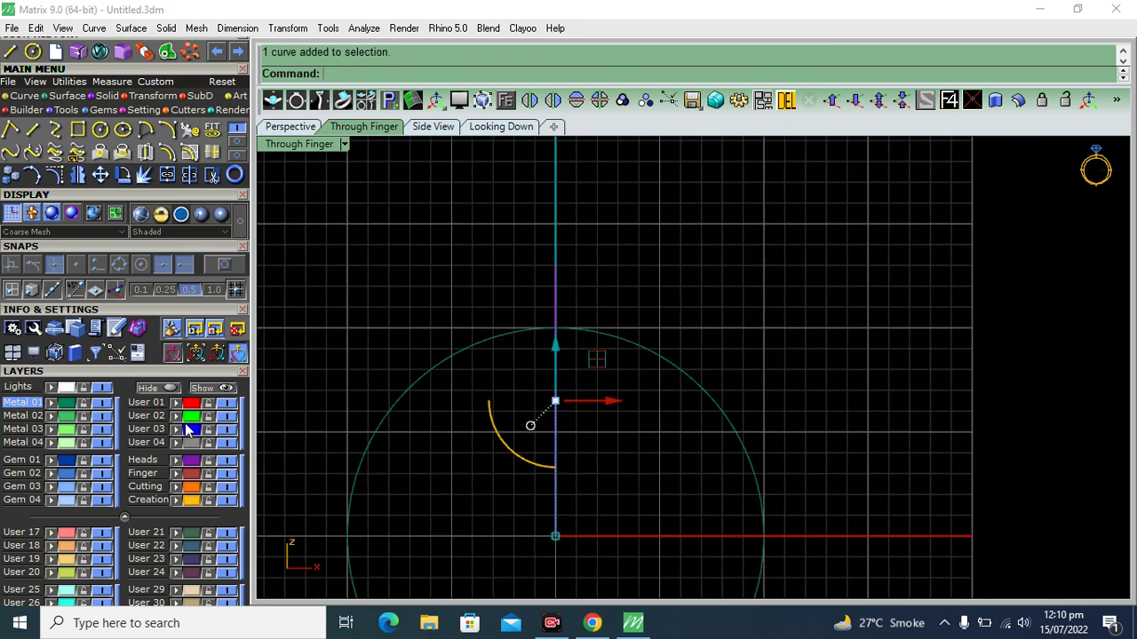
Polar-array the vertical line into 24 copies around centre 0,0,0
{"action": "left_click", "coordinate": [515, 355]}
{"action": "left_click", "coordinate": [554, 458]}
{"action": "left_click", "coordinate": [151, 96]}
{"action": "left_click", "coordinate": [190, 130]}
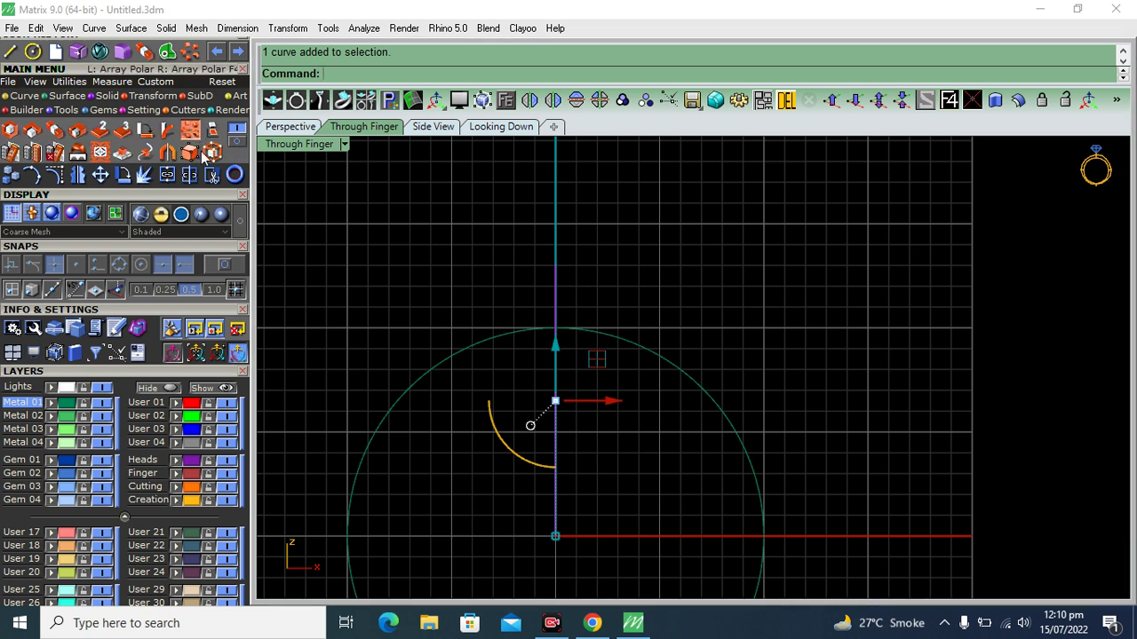
{"action": "type", "text": "0,0,0"}
{"action": "key", "text": "Return"}
{"action": "type", "text": "24"}
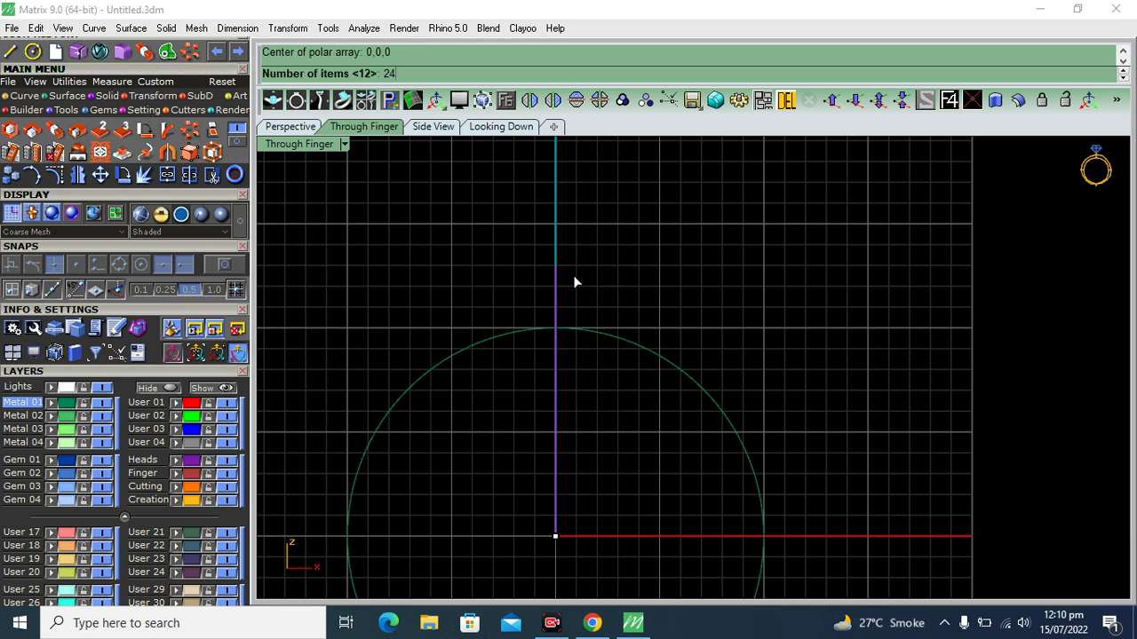
{"action": "key", "text": "Return"}
{"action": "key", "text": "Return"}
{"action": "key", "text": "Return"}
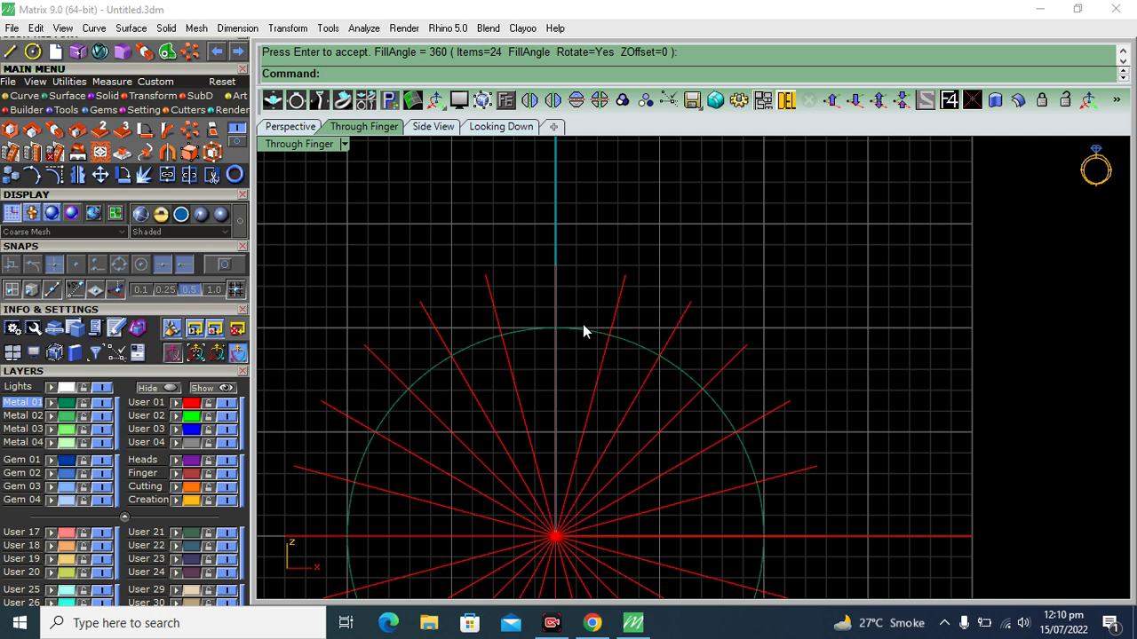
{"action": "key", "text": "Return"}
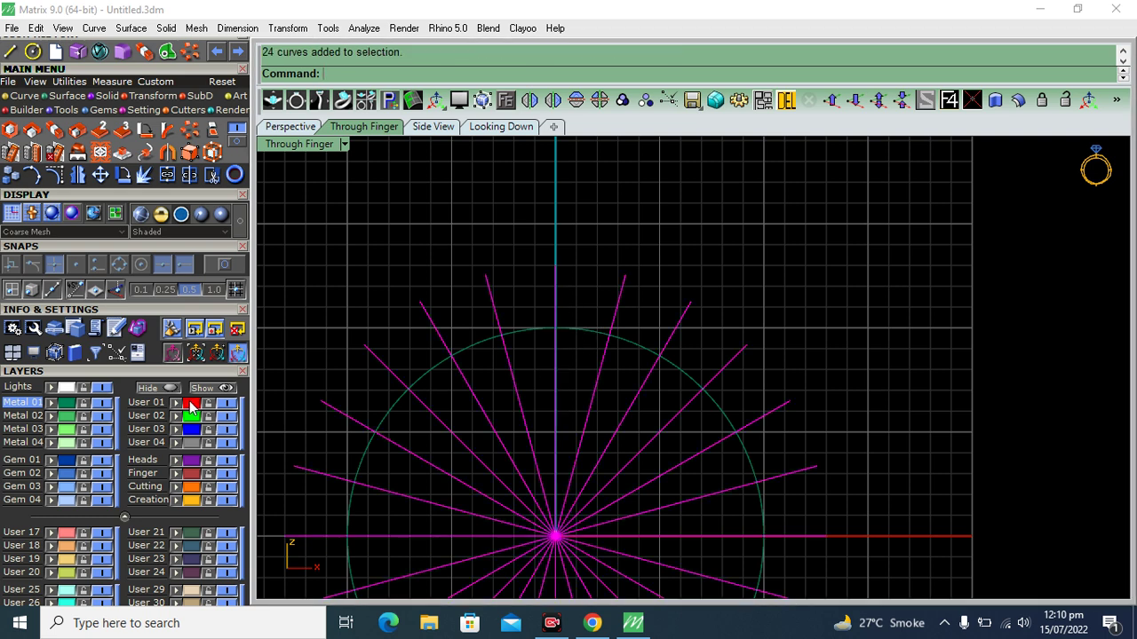
Delete all radial lines except the two flanking the vertical axis
{"action": "scroll", "coordinate": [605, 279], "scroll_direction": "up", "scroll_amount": 2}
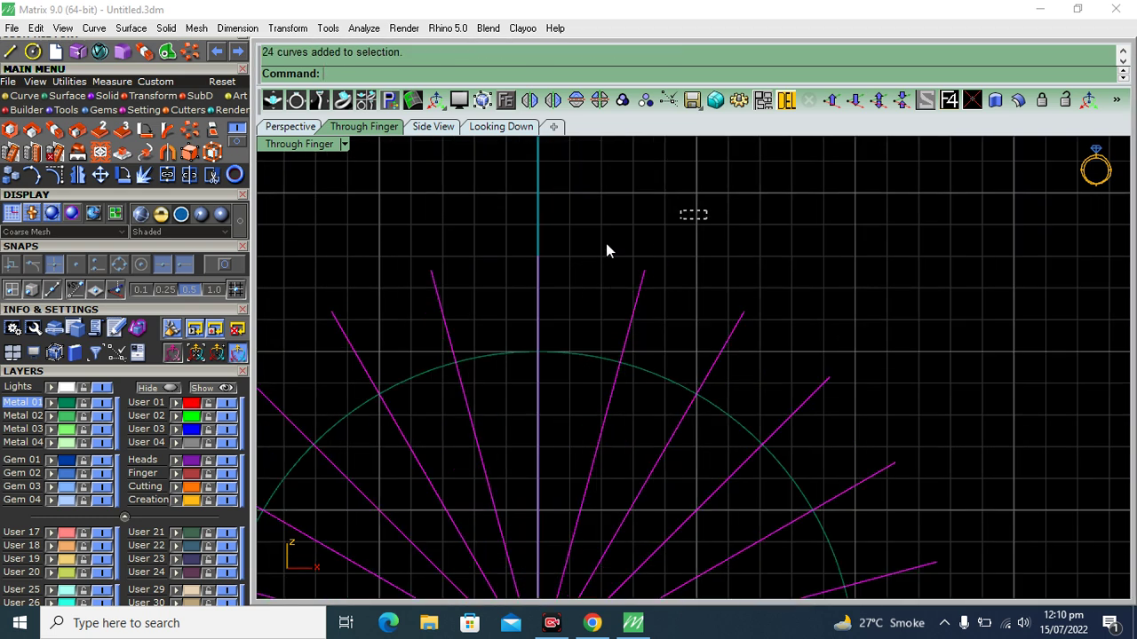
{"action": "left_click_drag", "start_coordinate": [422, 298], "coordinate": [421, 302], "text": "ctrl"}
{"action": "left_click", "coordinate": [786, 100]}
{"action": "left_click", "coordinate": [536, 266]}
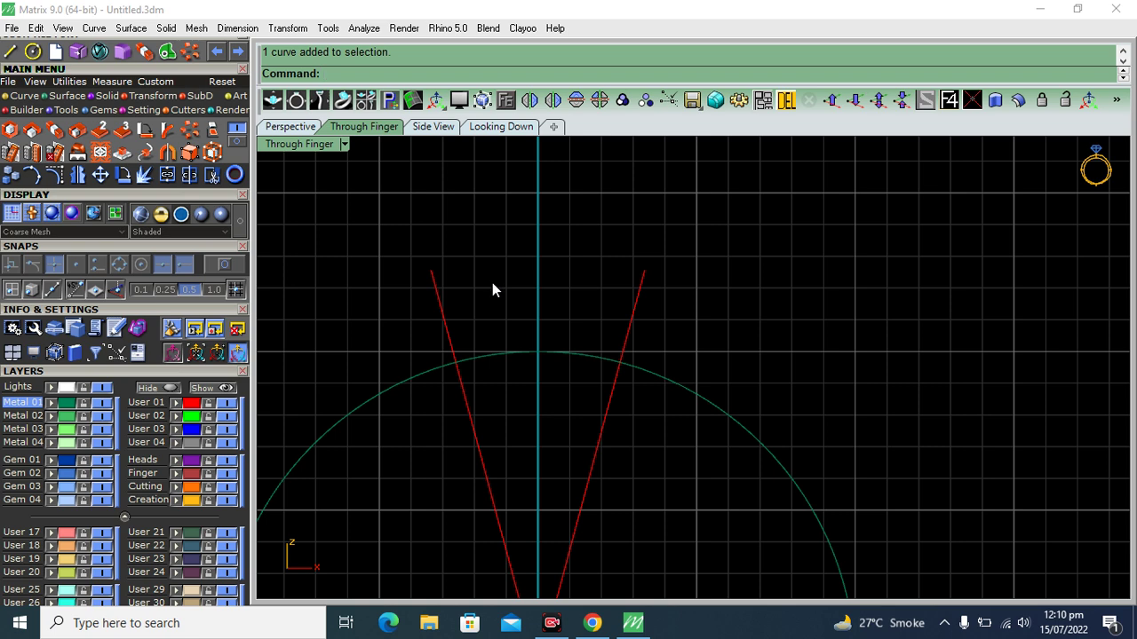
{"action": "scroll", "coordinate": [491, 290], "scroll_direction": "down", "scroll_amount": 3}
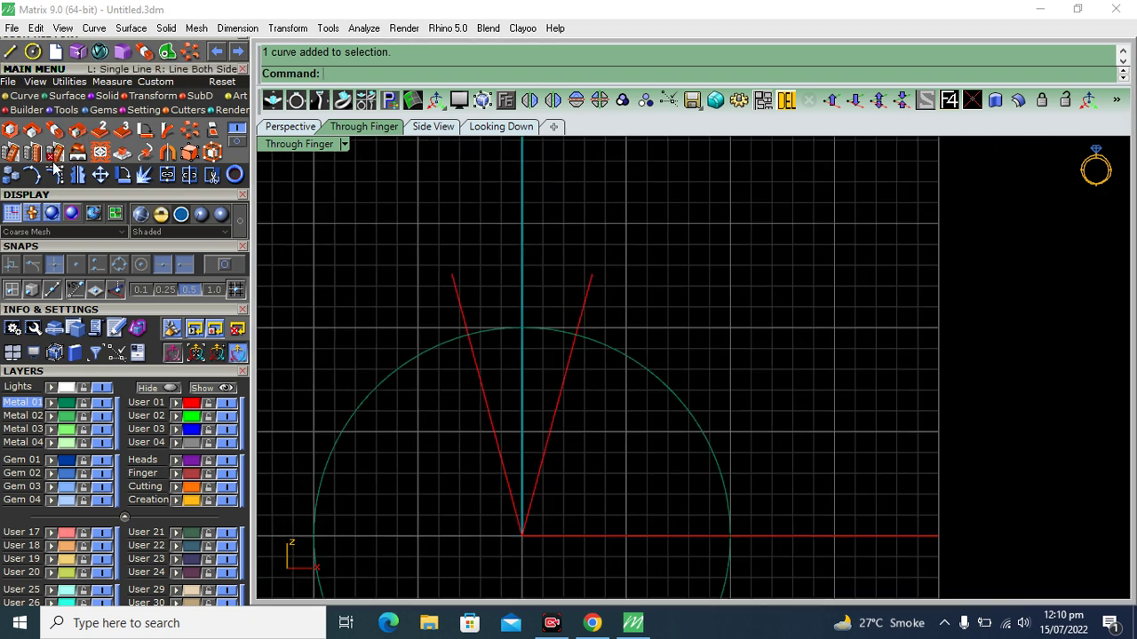
Draw a chord across the V where its lines intersect the circle, using Intersection snap
{"action": "left_click", "coordinate": [31, 125]}
{"action": "left_click", "coordinate": [224, 264]}
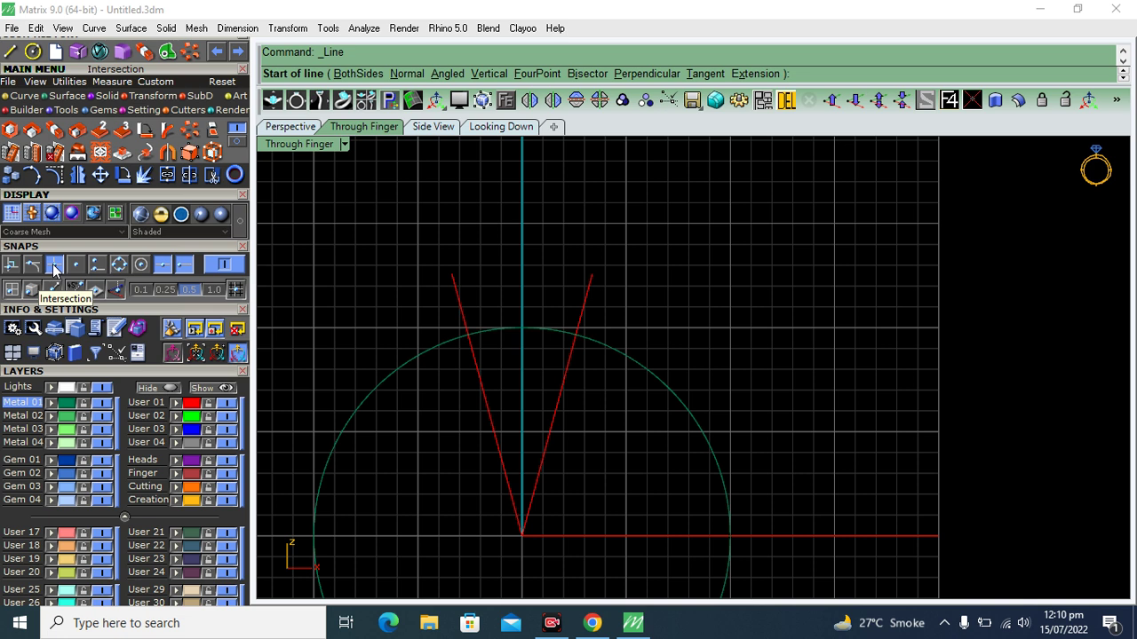
{"action": "left_click", "coordinate": [54, 267]}
{"action": "left_click", "coordinate": [468, 334]}
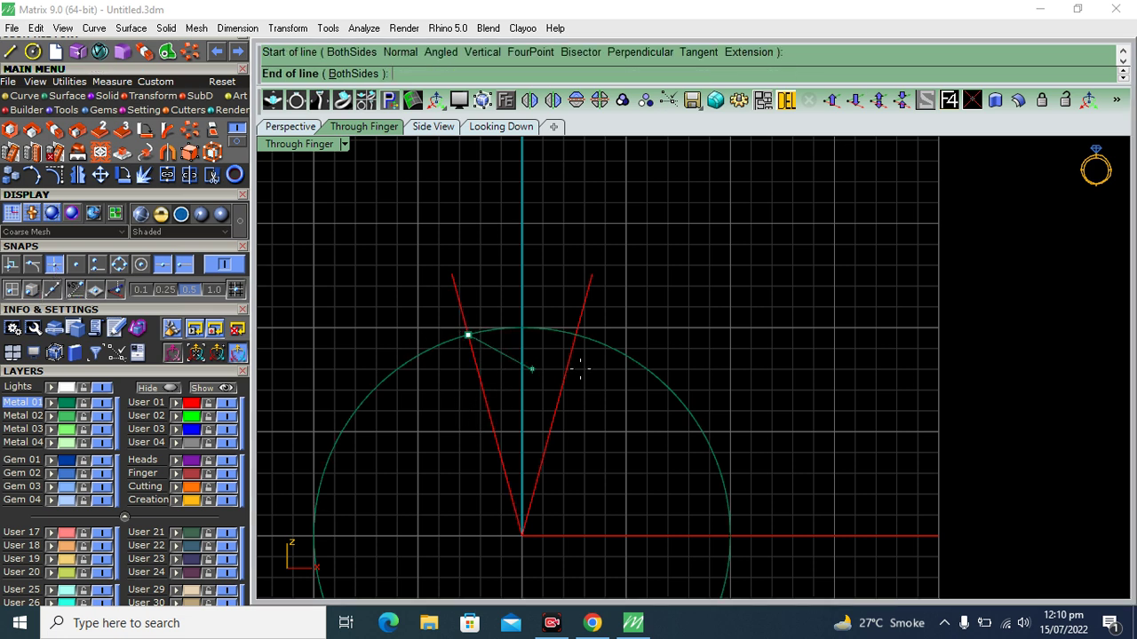
{"action": "left_click", "coordinate": [574, 337]}
Move the circle onto layer User 02 and hide that layer
{"action": "left_click", "coordinate": [651, 381]}
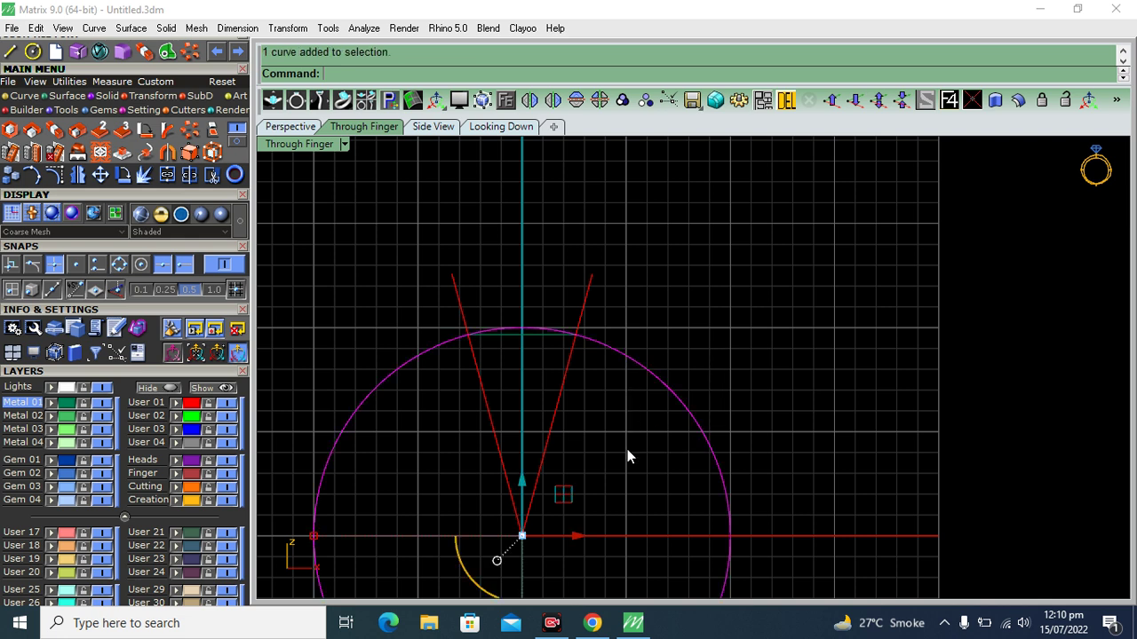
{"action": "left_click", "coordinate": [175, 414]}
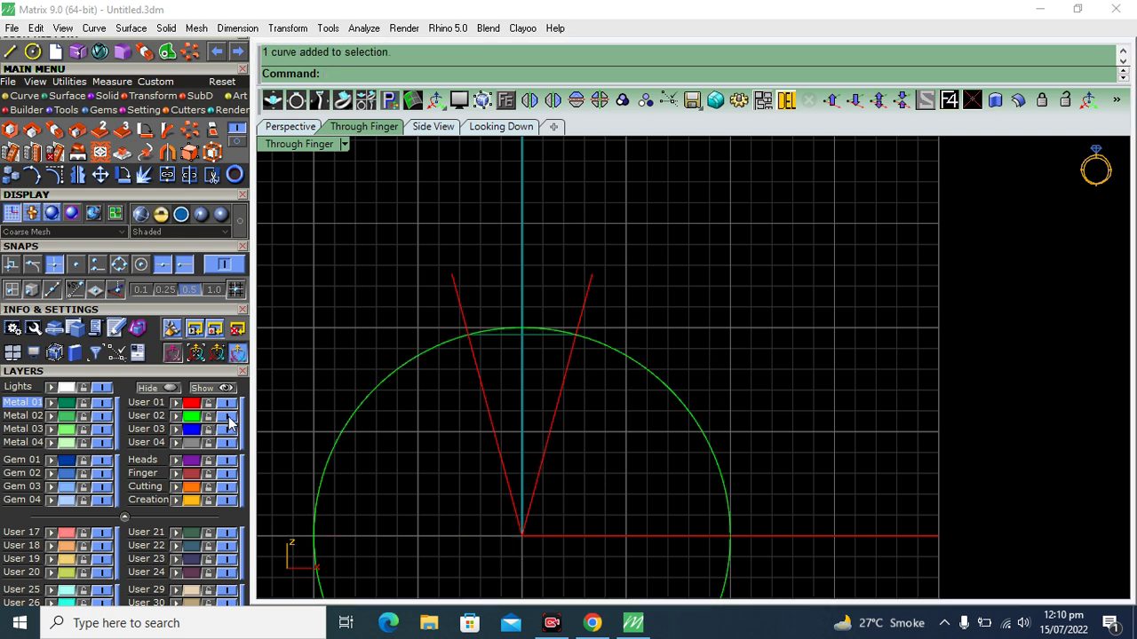
{"action": "left_click", "coordinate": [228, 416]}
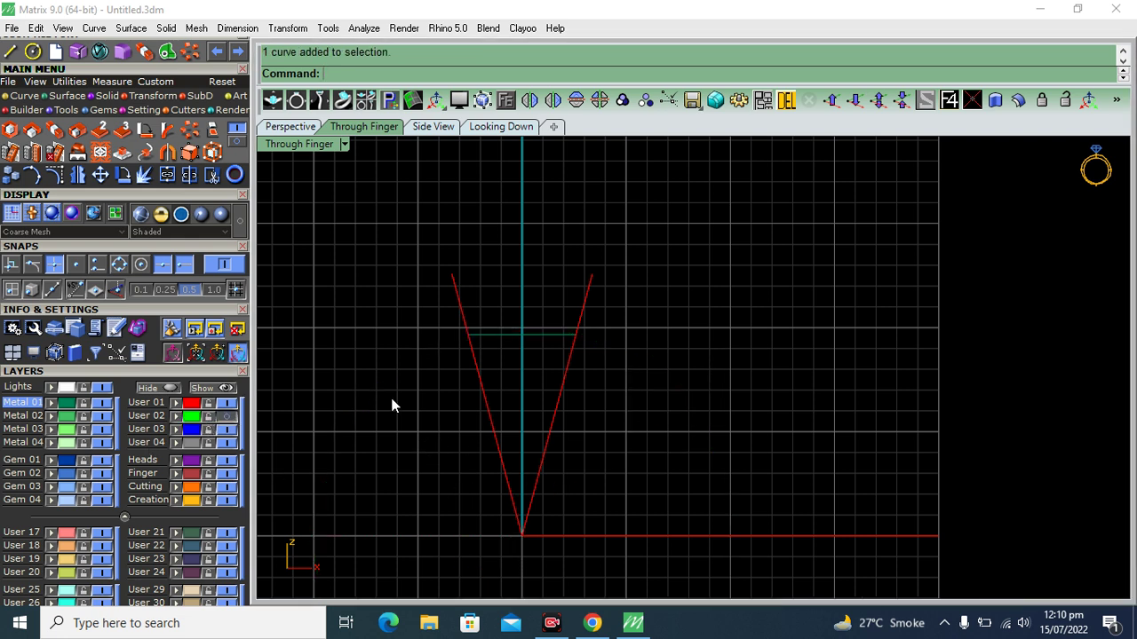
Draw a 2.2-long line from the chord's midpoint in the Looking Down view
{"action": "left_click", "coordinate": [10, 52]}
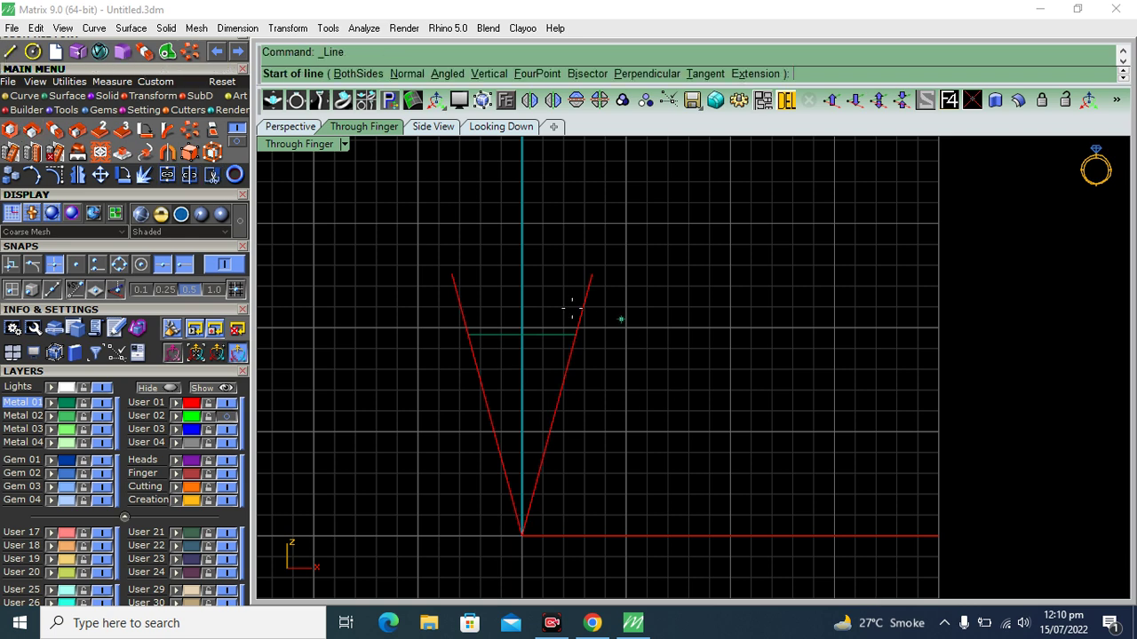
{"action": "left_click", "coordinate": [522, 335]}
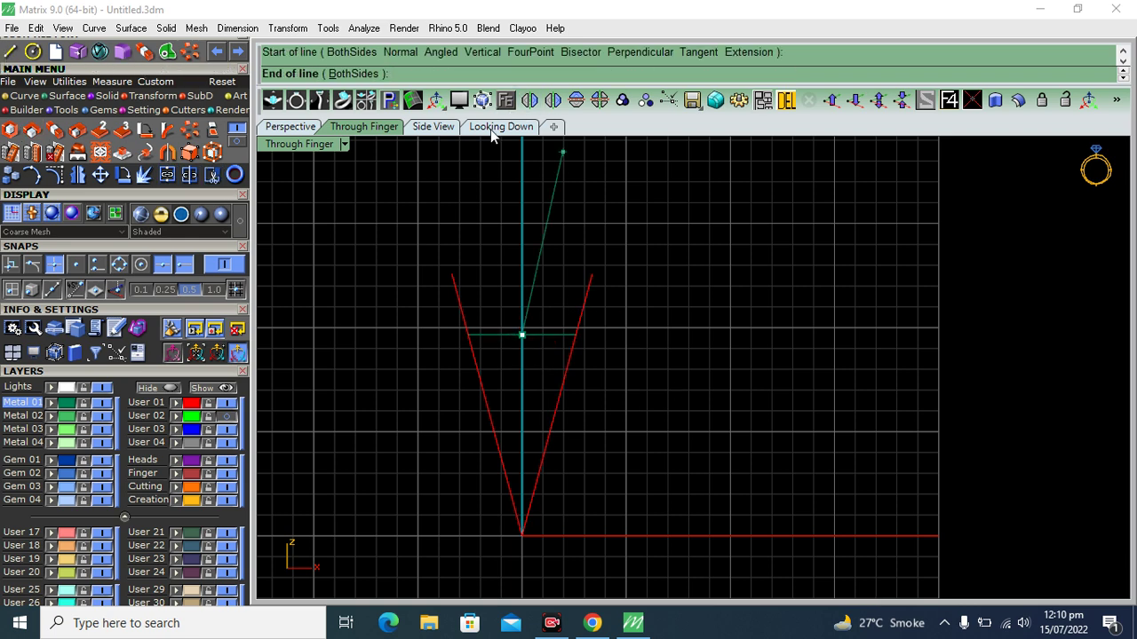
{"action": "left_click", "coordinate": [491, 130]}
{"action": "scroll", "coordinate": [684, 368], "scroll_direction": "up", "scroll_amount": 3}
{"action": "right_click_drag", "start_coordinate": [682, 340], "coordinate": [607, 345]}
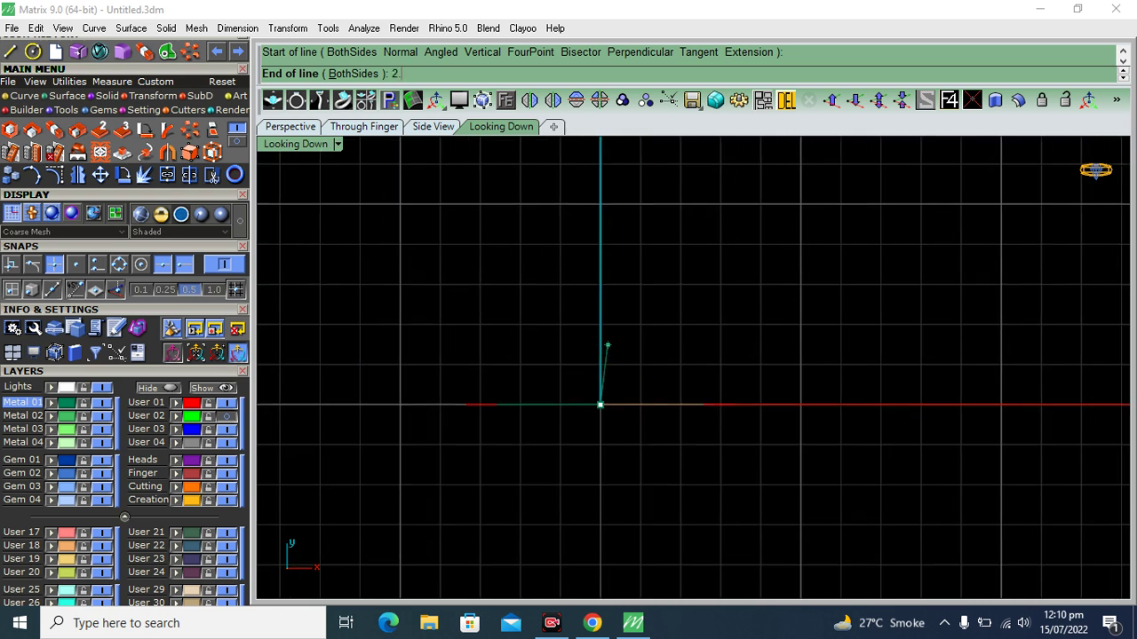
{"action": "type", "text": "2"}
{"action": "key", "text": "Return"}
{"action": "key", "text": "Escape"}
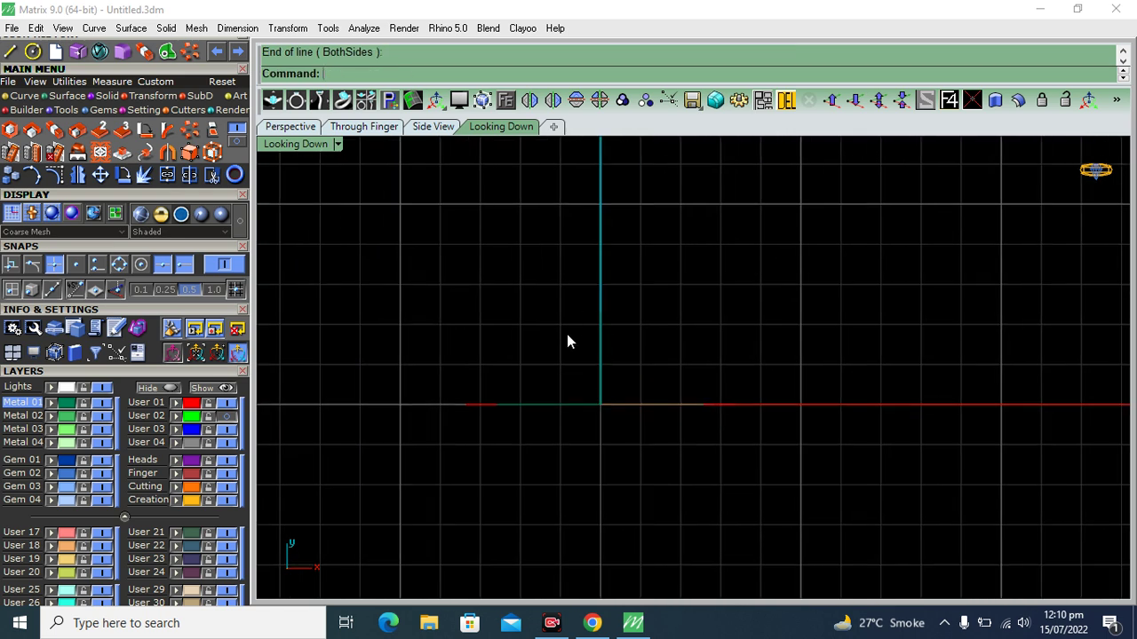
Hide layer User 01 holding the V lines in the Perspective view
{"action": "key", "text": "ctrl+F4"}
{"action": "right_click_drag", "start_coordinate": [514, 305], "coordinate": [297, 456]}
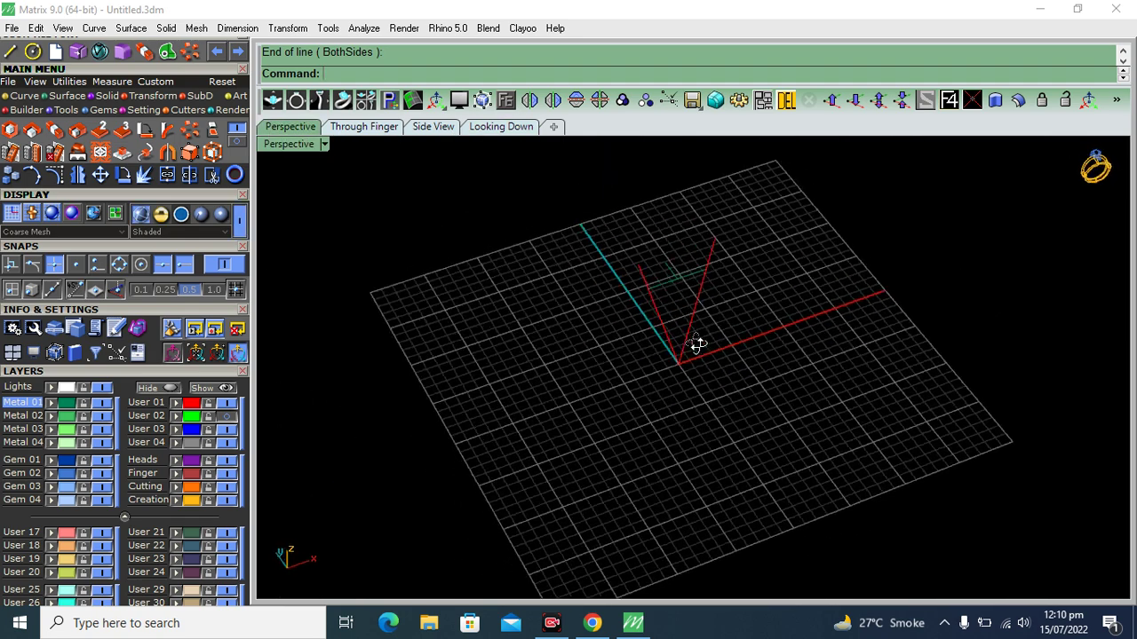
{"action": "left_click", "coordinate": [226, 403]}
{"action": "mouse_move", "coordinate": [462, 497]}
{"action": "right_mouse_down"}
{"action": "mouse_move", "coordinate": [563, 467]}
{"action": "mouse_move", "coordinate": [497, 373]}
{"action": "right_mouse_up"}
{"action": "left_click", "coordinate": [8, 51]}
Draw a side line from a chord end to the short line's tip and mirror it across the axis
{"action": "scroll", "coordinate": [630, 350], "scroll_direction": "up", "scroll_amount": 2}
{"action": "left_click", "coordinate": [627, 299]}
{"action": "left_click", "coordinate": [593, 367]}
{"action": "mouse_move", "coordinate": [594, 366]}
{"action": "right_mouse_down"}
{"action": "mouse_move", "coordinate": [660, 349]}
{"action": "mouse_move", "coordinate": [619, 346]}
{"action": "right_mouse_up"}
{"action": "left_click", "coordinate": [610, 340]}
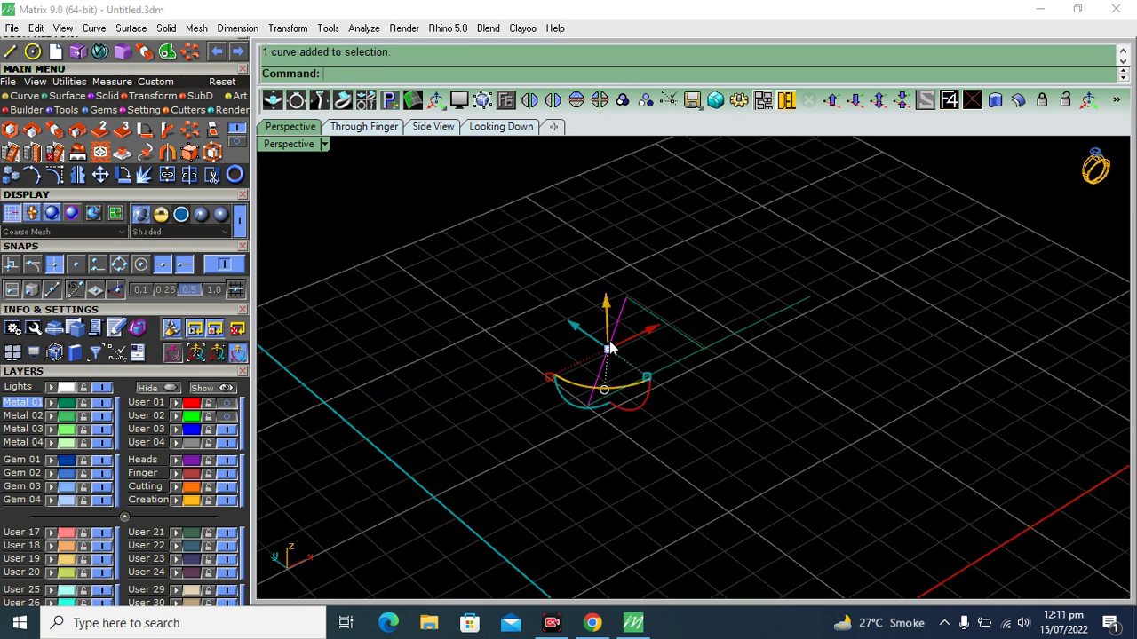
{"action": "left_click", "coordinate": [552, 100]}
{"action": "key", "text": "Escape"}
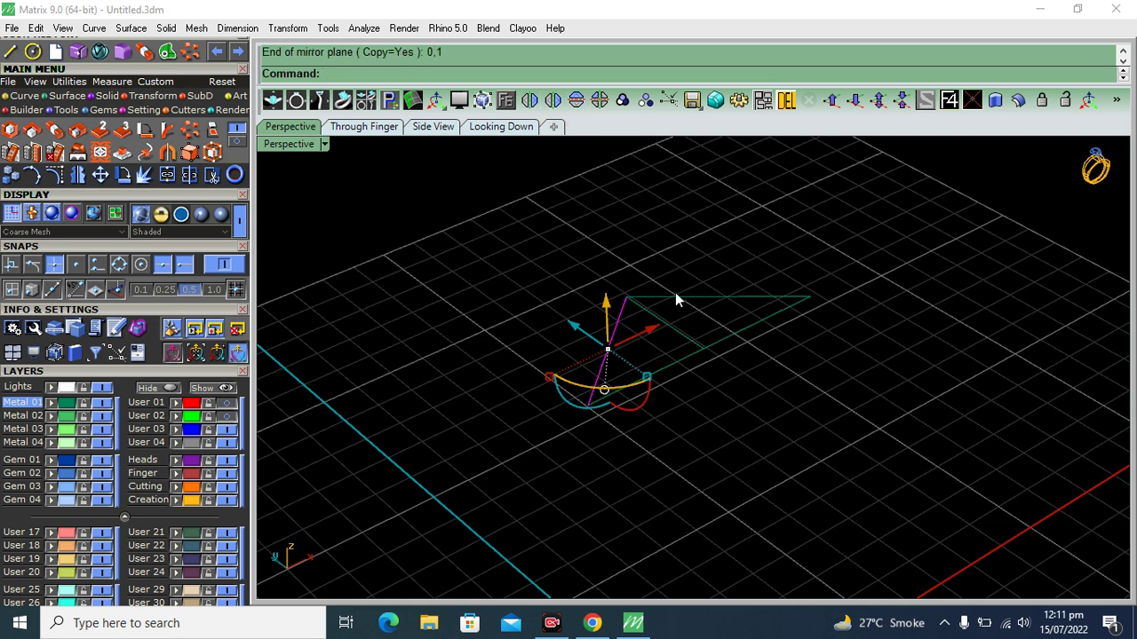
{"action": "key", "text": "Delete"}
Delete the short centre line and select the triangle's three edges
{"action": "left_click", "coordinate": [675, 337]}
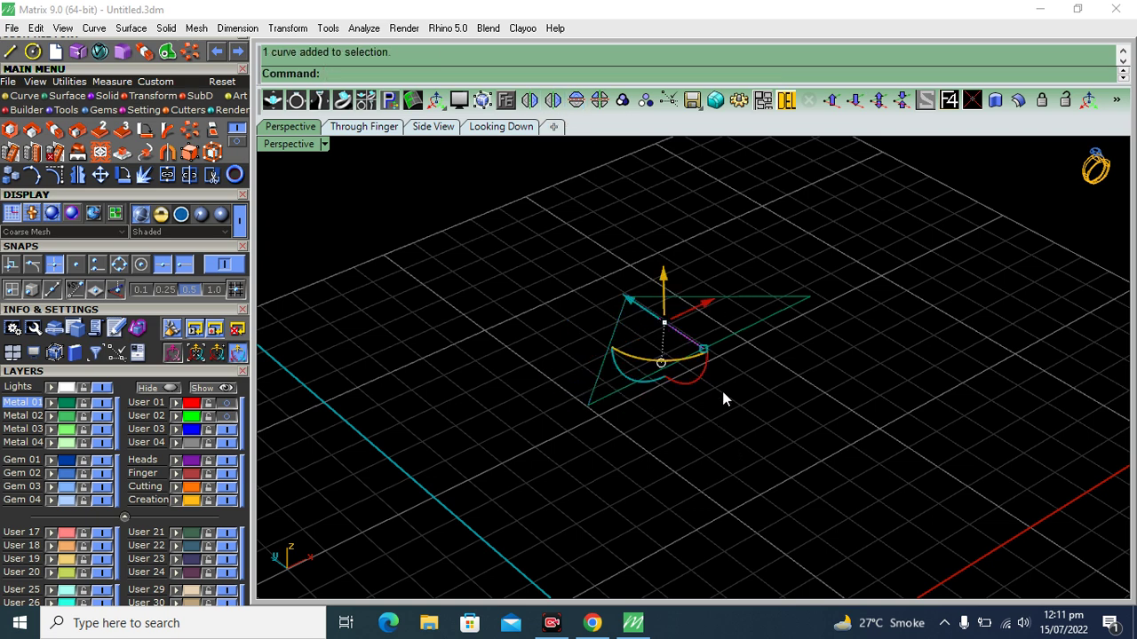
{"action": "key", "text": "Delete"}
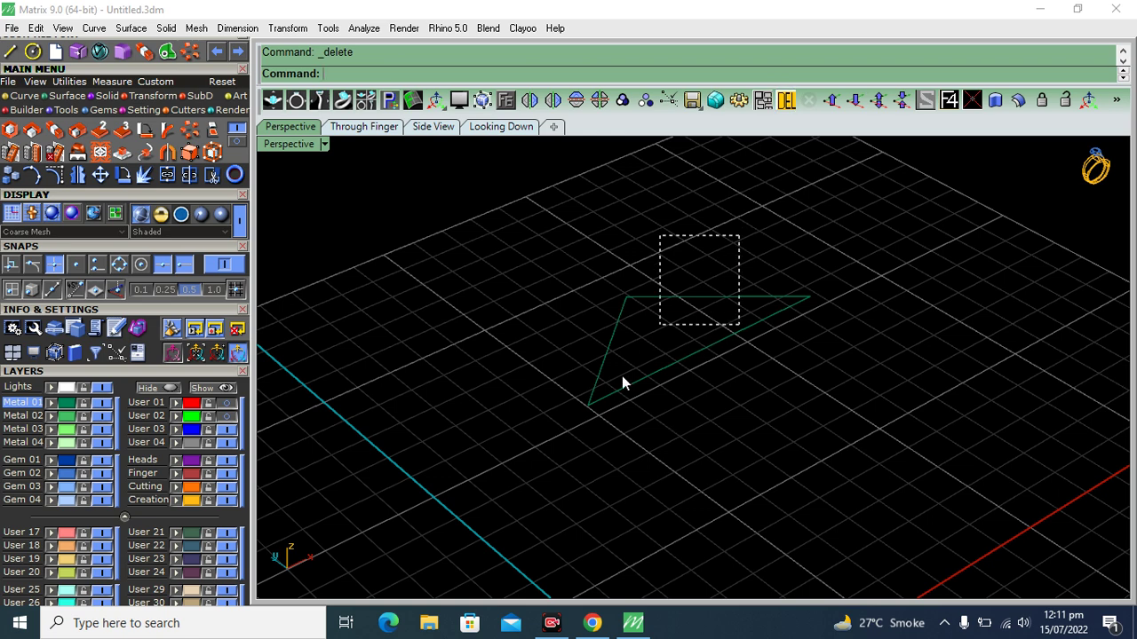
{"action": "left_click_drag", "start_coordinate": [622, 382], "coordinate": [604, 408]}
{"action": "left_click", "coordinate": [64, 97]}
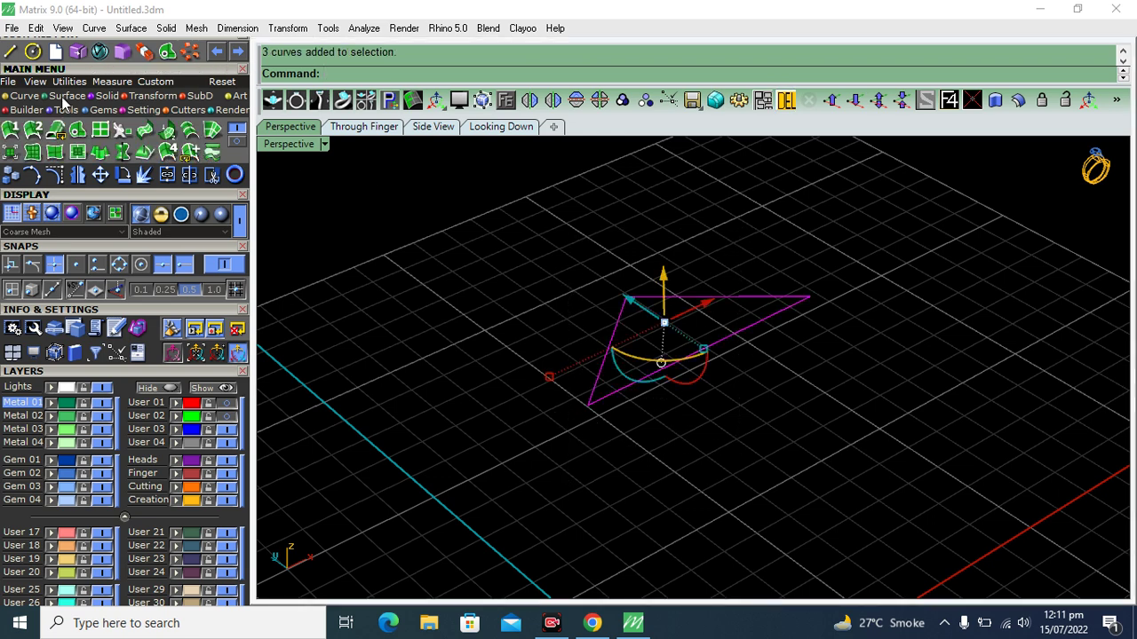
Fill the triangle with a planar surface, mirror it into a diamond, and join both halves
{"action": "left_click", "coordinate": [78, 132]}
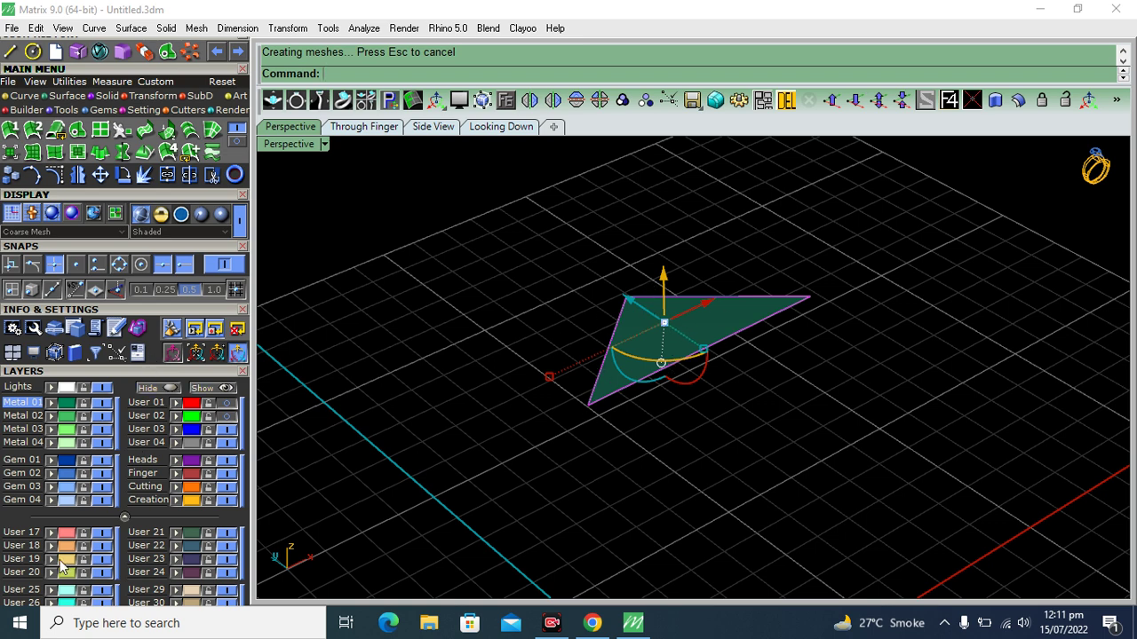
{"action": "key", "text": "Escape"}
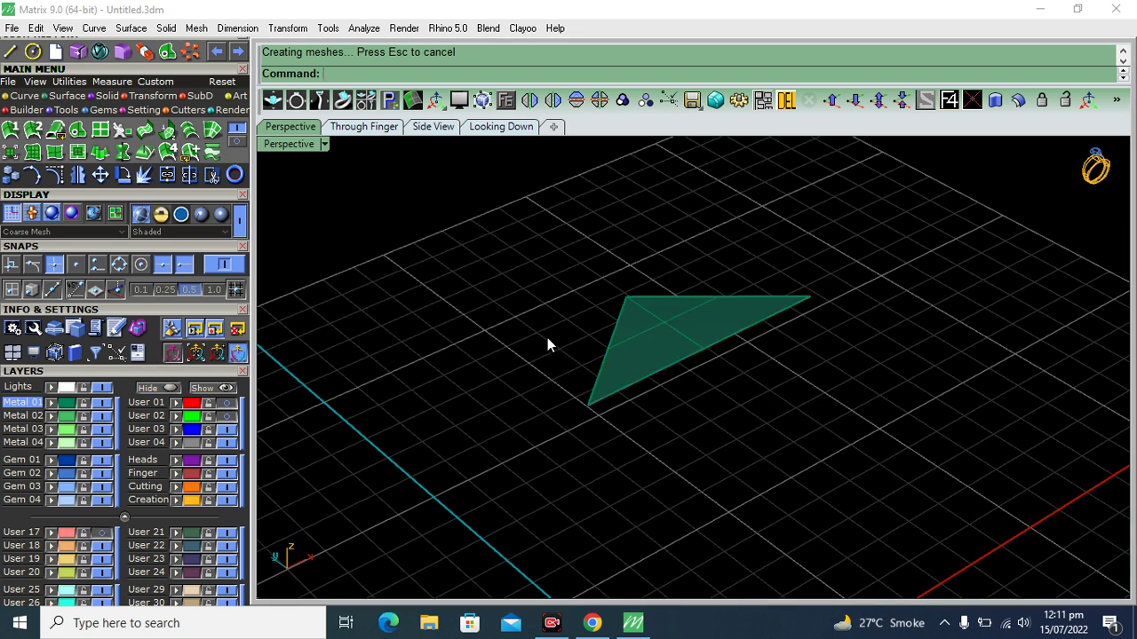
{"action": "left_click", "coordinate": [659, 344]}
{"action": "left_click", "coordinate": [577, 100]}
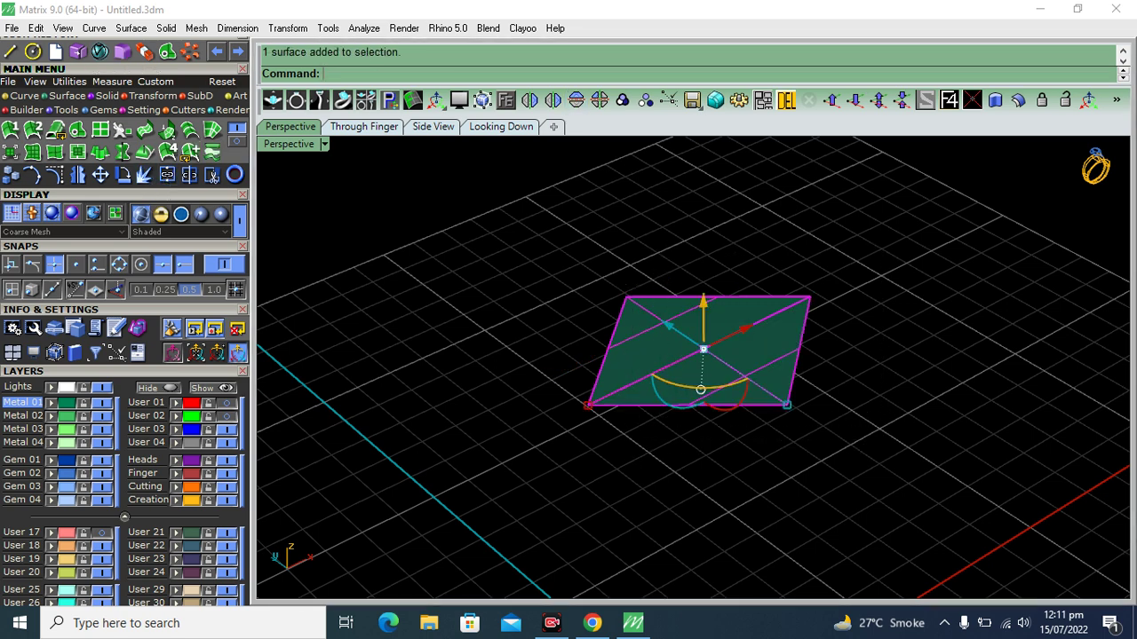
{"action": "left_click", "coordinate": [687, 355]}
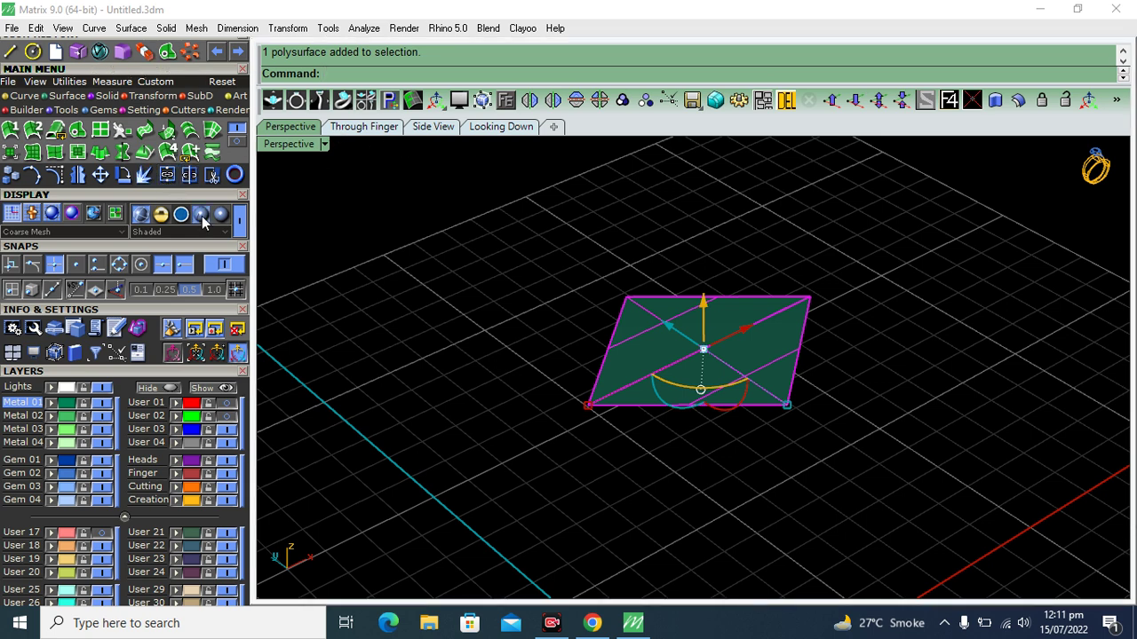
{"action": "left_click", "coordinate": [361, 127]}
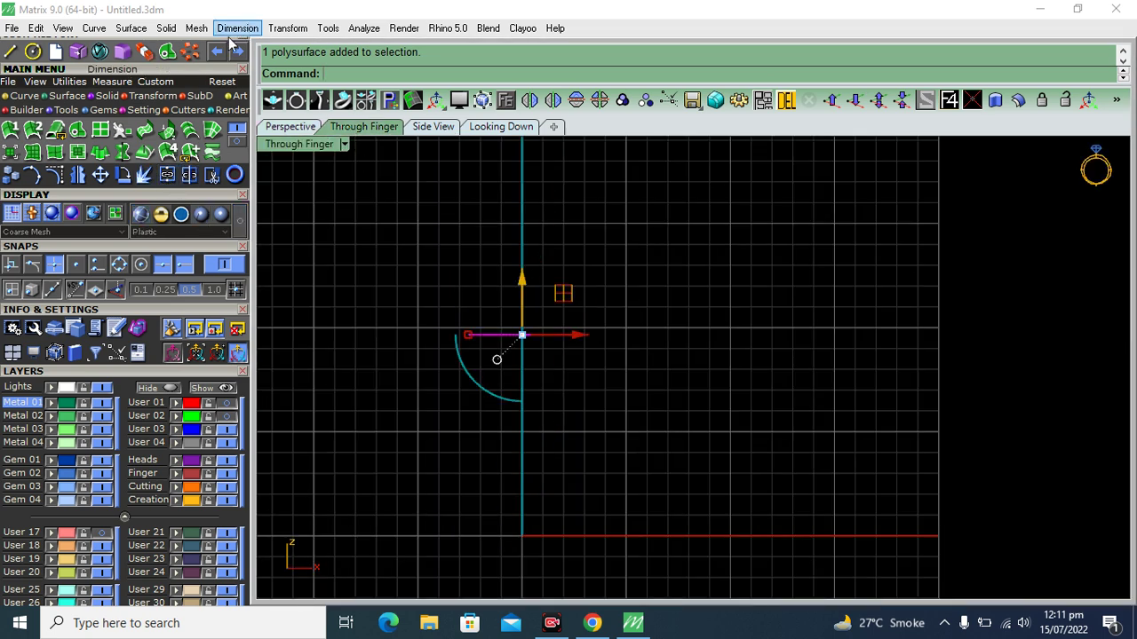
Polar-array the diamond facet into 12 copies around the origin over a full 360°
{"action": "left_click", "coordinate": [188, 76]}
{"action": "type", "text": "0"}
{"action": "key", "text": "Return"}
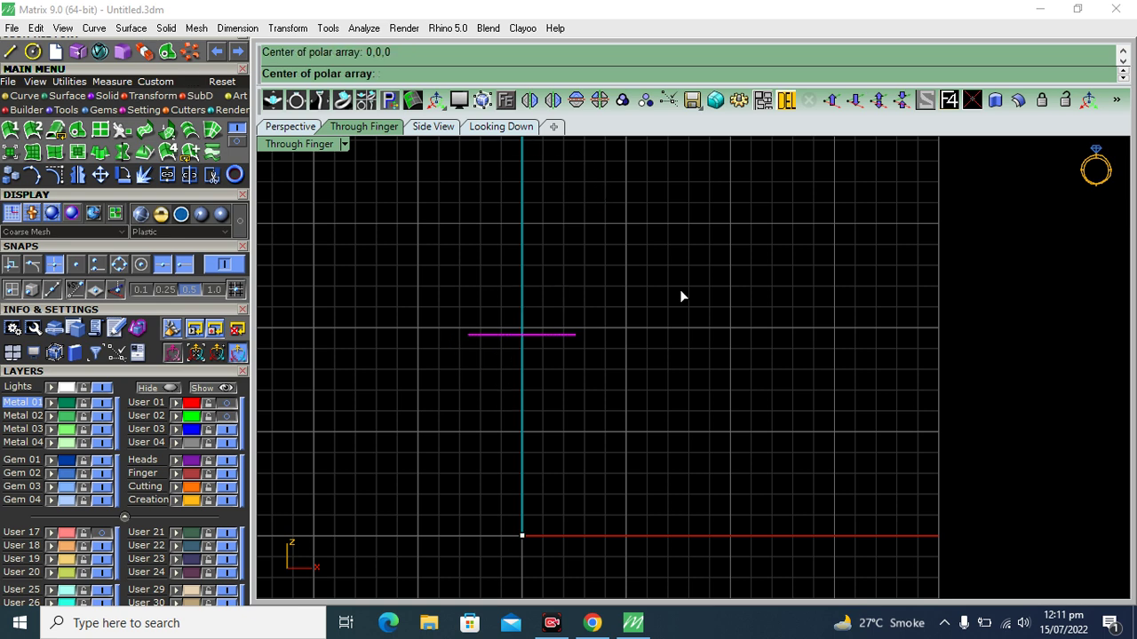
{"action": "type", "text": "12"}
{"action": "key", "text": "Return"}
{"action": "key", "text": "Return"}
{"action": "key", "text": "Return"}
{"action": "left_click", "coordinate": [291, 129]}
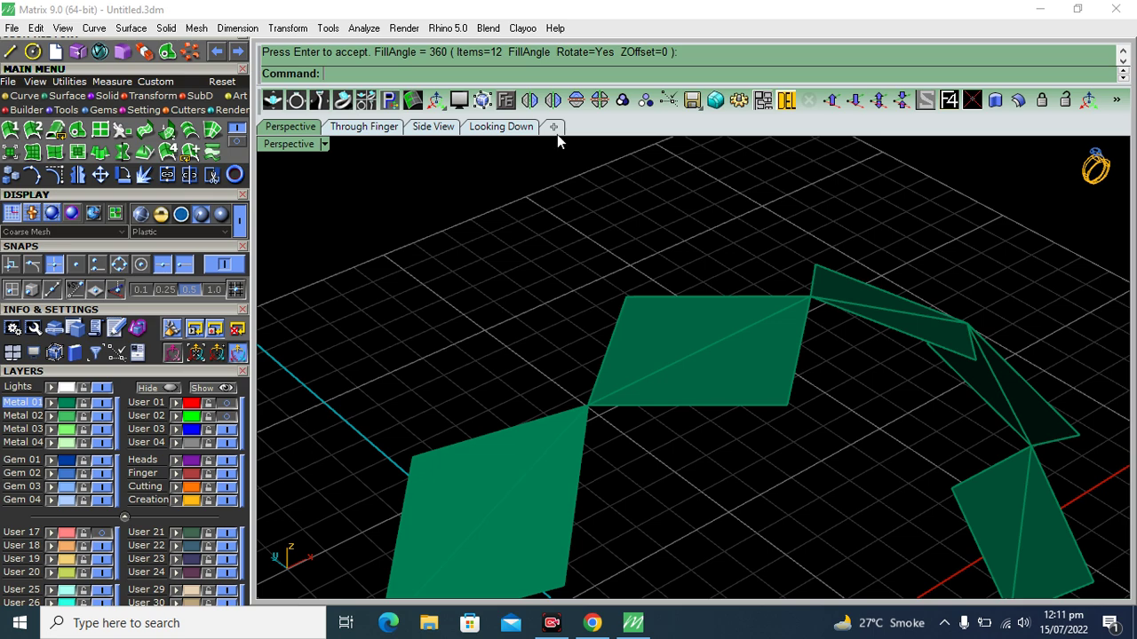
Turn layer User 02 back on to show the finger circle around the ring
{"action": "scroll", "coordinate": [621, 263], "scroll_direction": "down", "scroll_amount": 3}
{"action": "scroll", "coordinate": [670, 307], "scroll_direction": "down", "scroll_amount": 3}
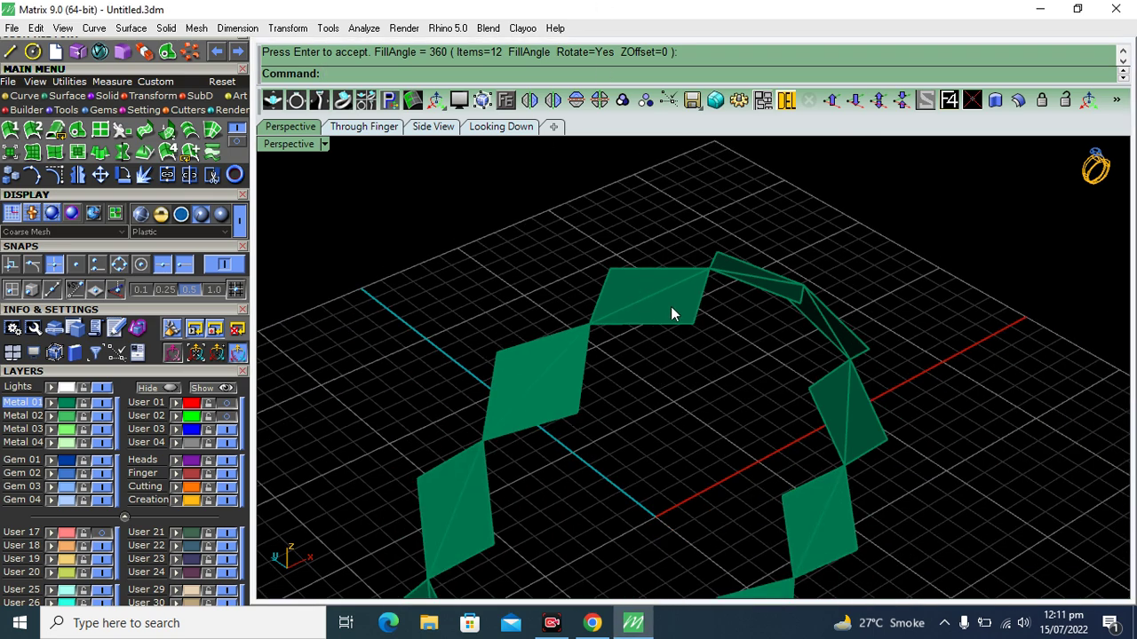
{"action": "scroll", "coordinate": [677, 371], "scroll_direction": "down", "scroll_amount": 3}
{"action": "right_click_drag", "start_coordinate": [677, 371], "coordinate": [723, 386]}
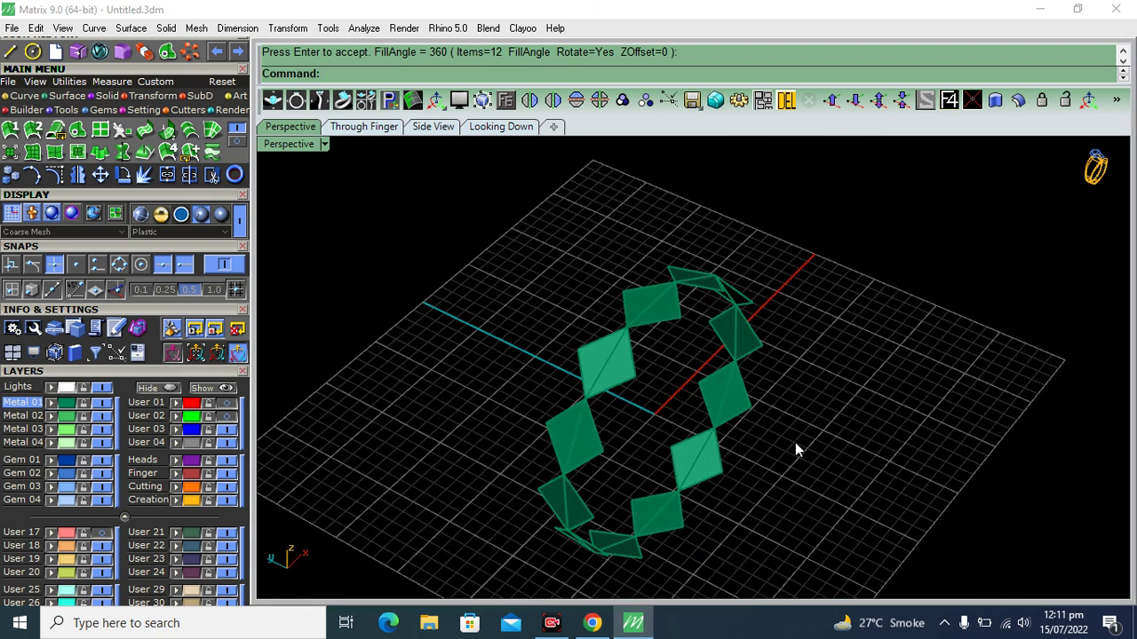
{"action": "left_click", "coordinate": [225, 416]}
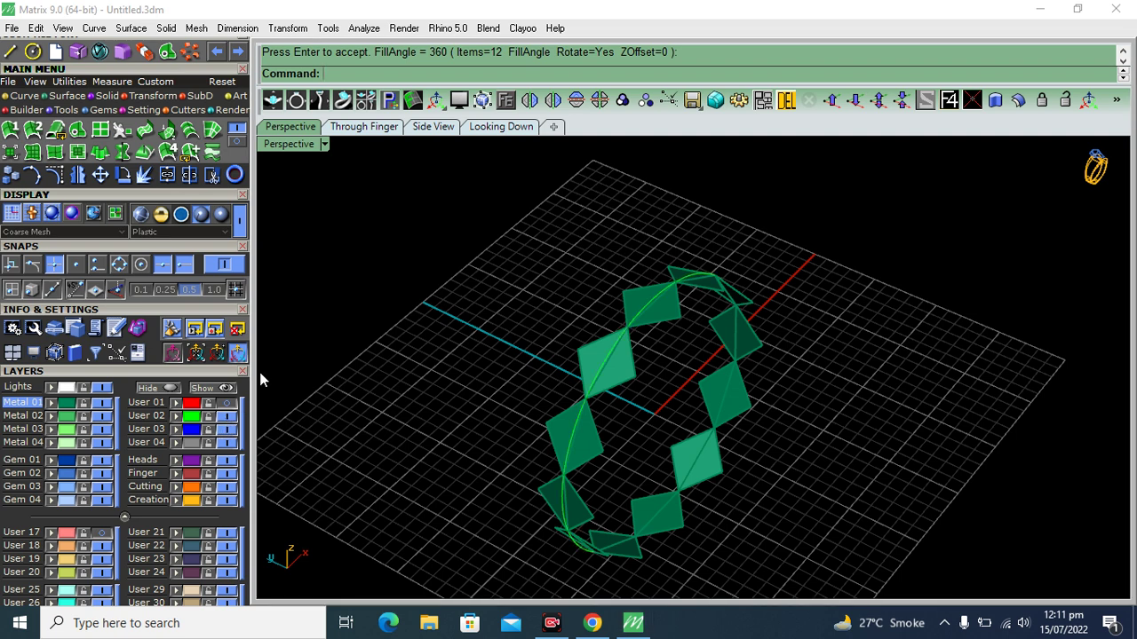
{"action": "left_click", "coordinate": [356, 126]}
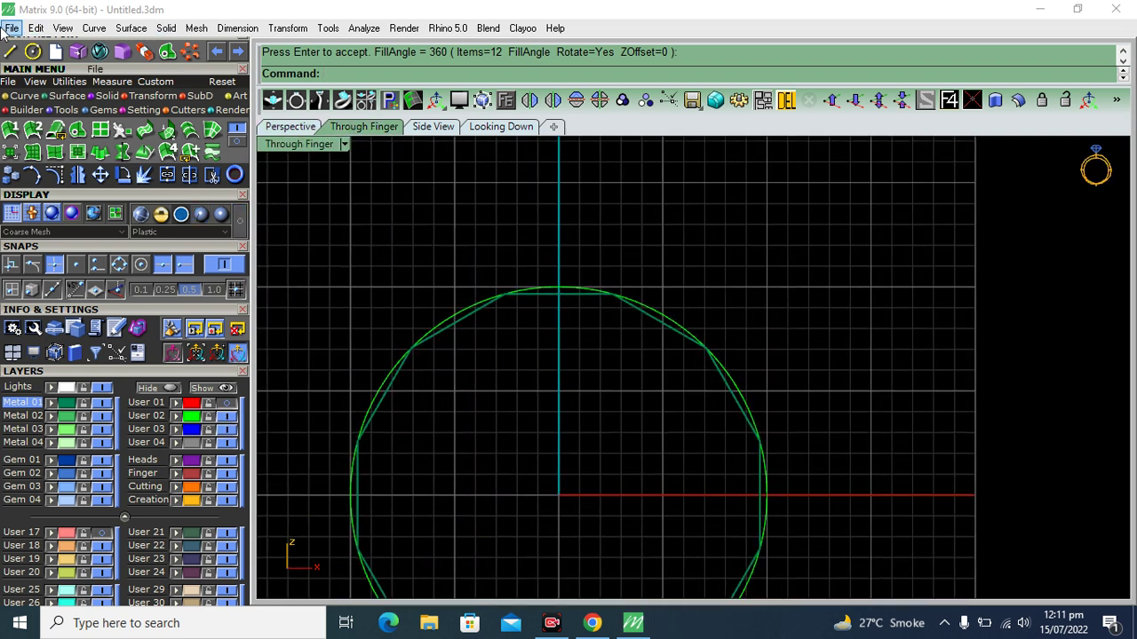
Draw a diameter-17 circle centred on the origin and select it in Perspective
{"action": "left_click", "coordinate": [559, 495]}
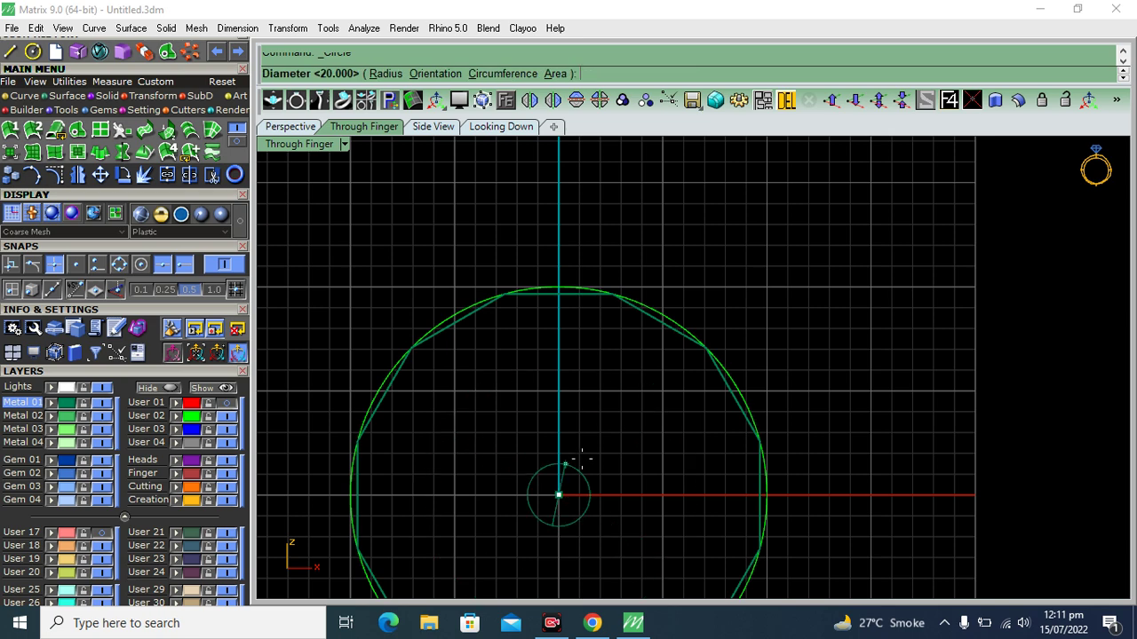
{"action": "right_click_drag", "start_coordinate": [565, 449], "coordinate": [584, 335]}
{"action": "type", "text": "17"}
{"action": "key", "text": "Return"}
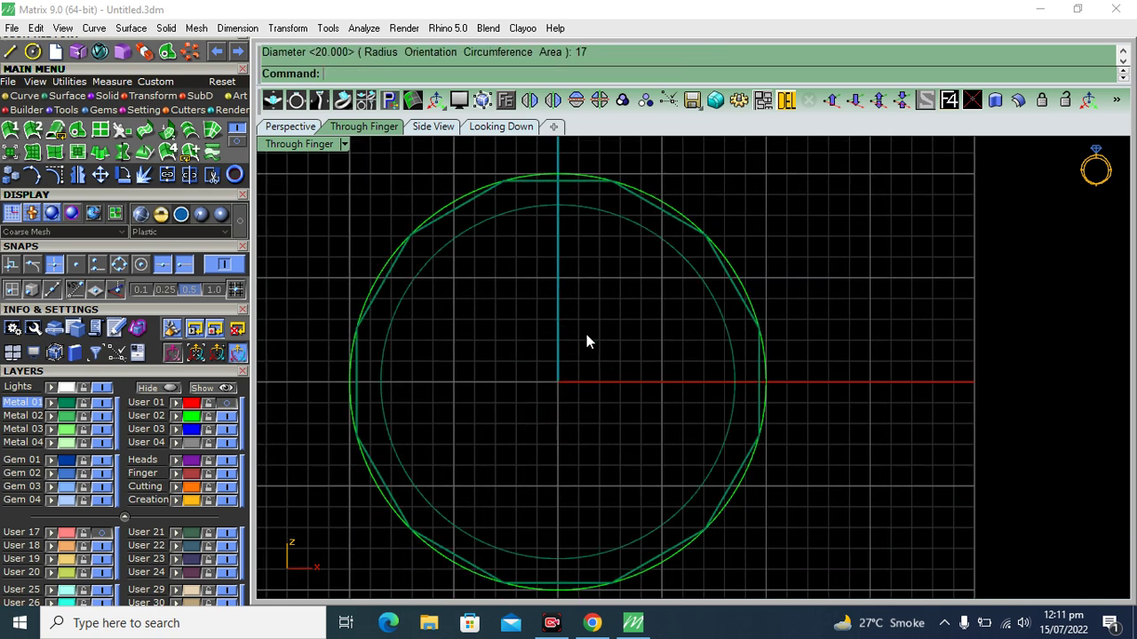
{"action": "left_click", "coordinate": [284, 130]}
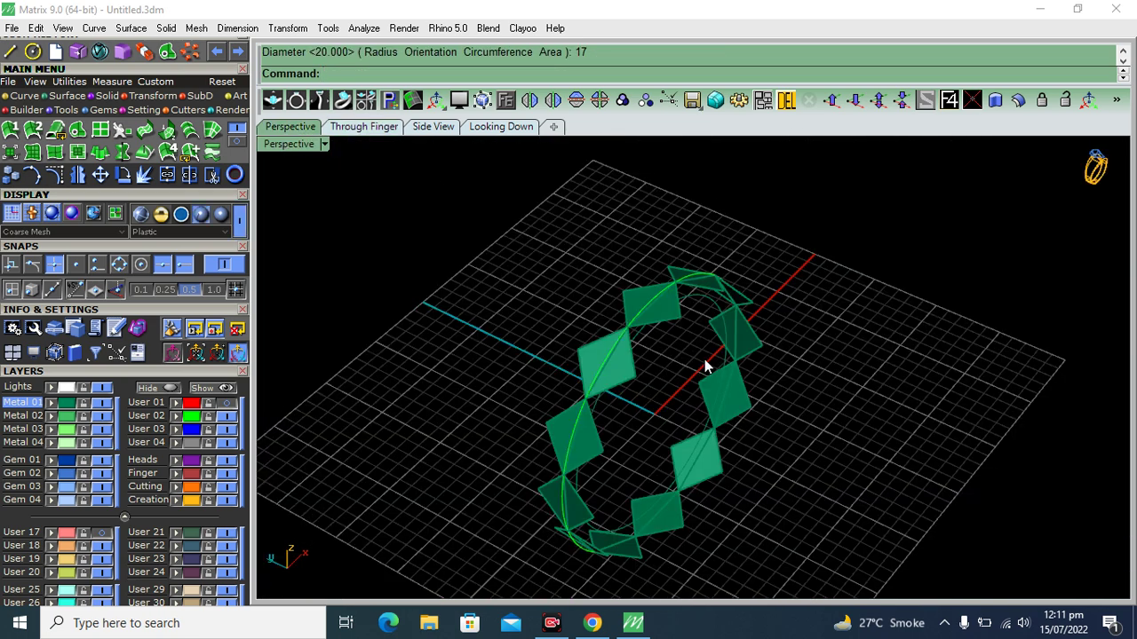
{"action": "scroll", "coordinate": [675, 346], "scroll_direction": "up", "scroll_amount": 3}
{"action": "scroll", "coordinate": [633, 325], "scroll_direction": "up", "scroll_amount": 2}
{"action": "left_click", "coordinate": [622, 327]}
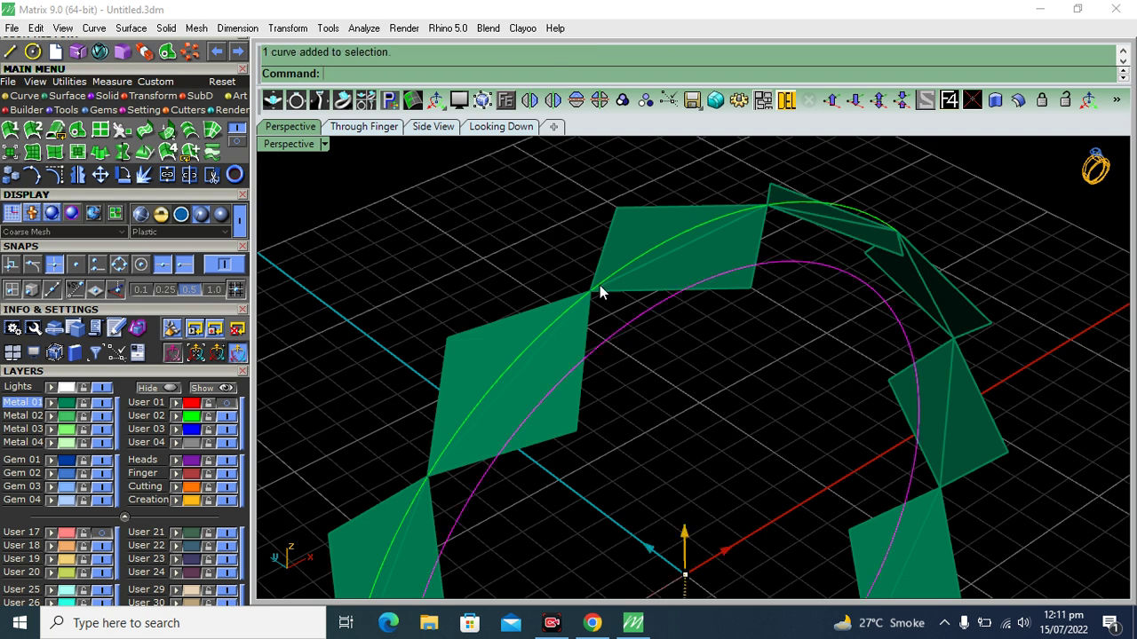
Extrude the 17-diameter circle straight to the facets' top point, then hide the construction curves
{"action": "left_click", "coordinate": [487, 128]}
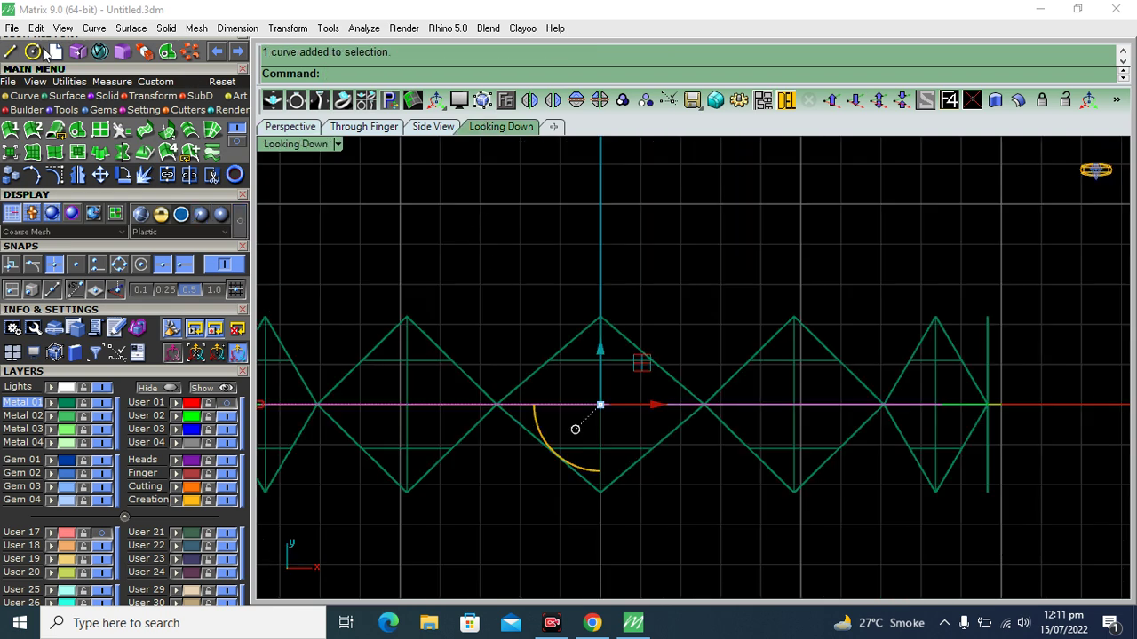
{"action": "left_click", "coordinate": [98, 151]}
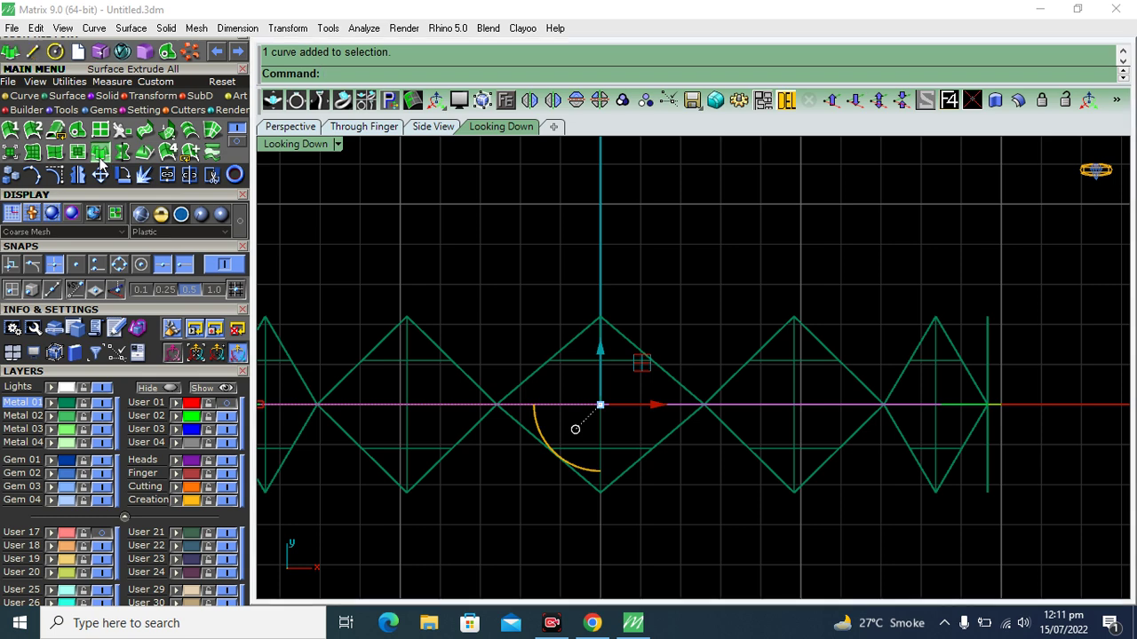
{"action": "left_click", "coordinate": [453, 75]}
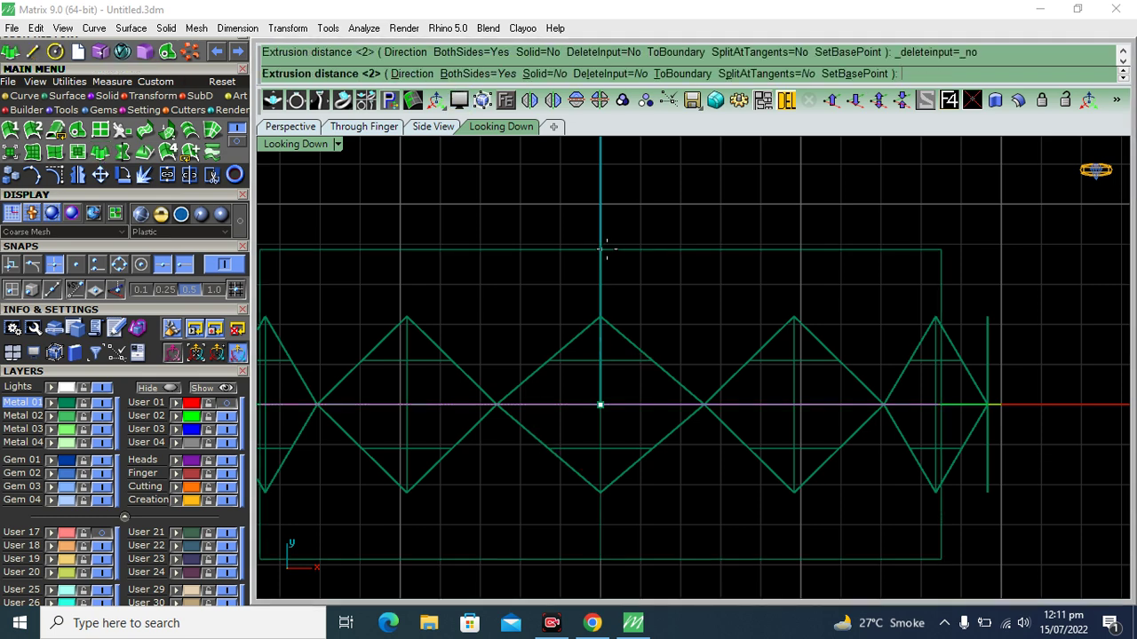
{"action": "left_click", "coordinate": [601, 317]}
{"action": "left_click", "coordinate": [307, 127]}
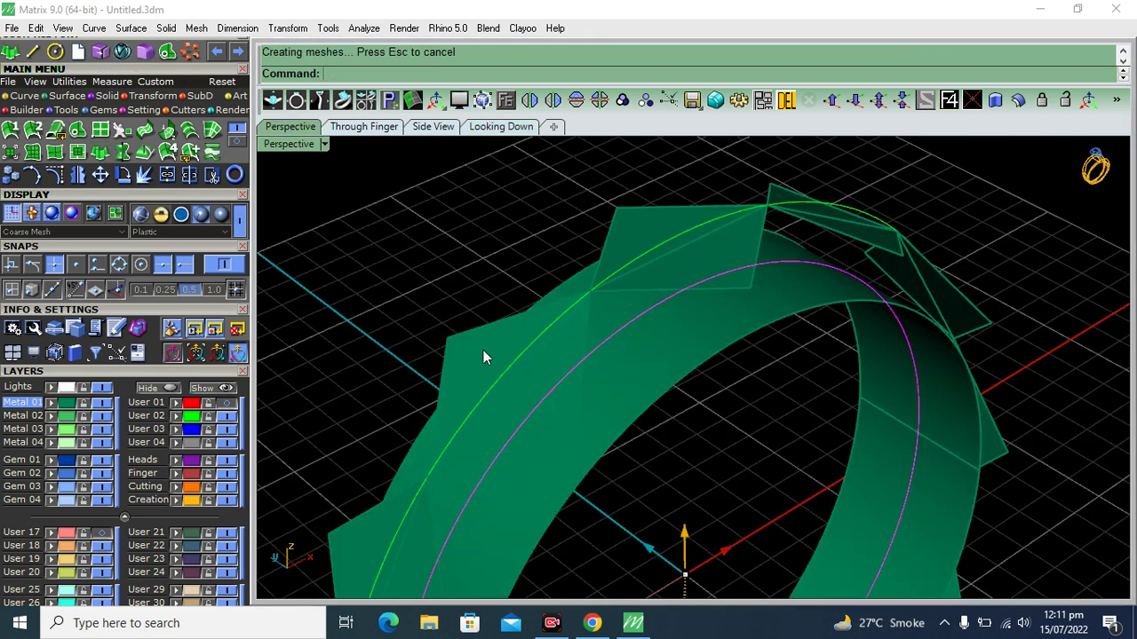
{"action": "left_click", "coordinate": [226, 416]}
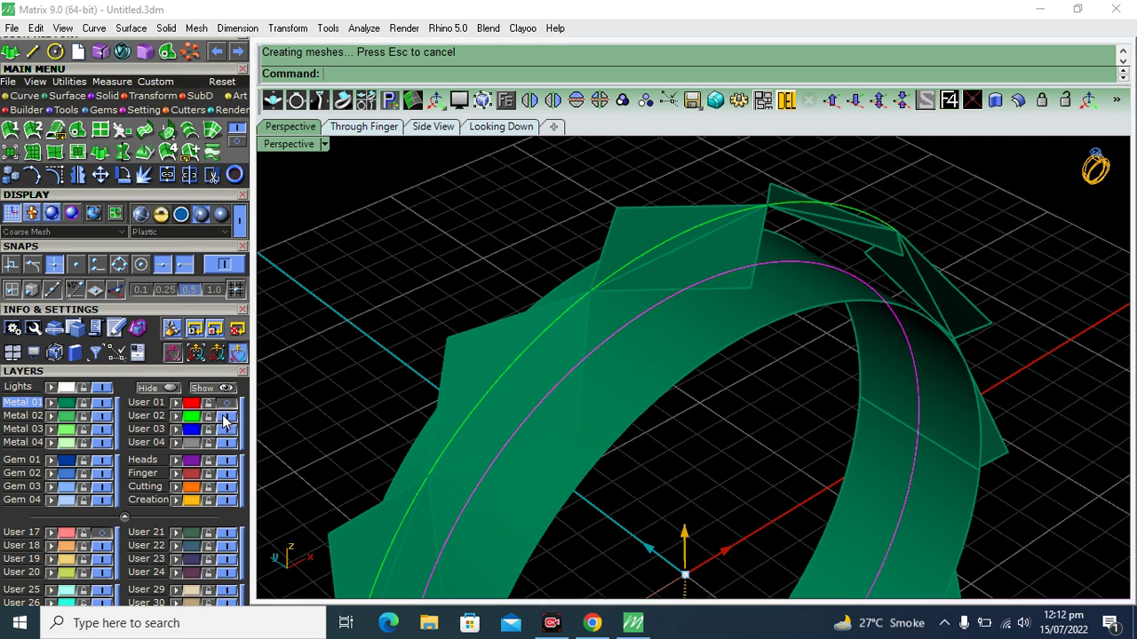
{"action": "mouse_move", "coordinate": [650, 402]}
{"action": "right_mouse_down"}
{"action": "mouse_move", "coordinate": [684, 337]}
{"action": "mouse_move", "coordinate": [622, 375]}
{"action": "mouse_move", "coordinate": [609, 350]}
{"action": "mouse_move", "coordinate": [633, 384]}
{"action": "mouse_move", "coordinate": [625, 403]}
{"action": "mouse_move", "coordinate": [616, 203]}
{"action": "right_mouse_up"}
Bend the top facet piece in Side View along a spine, through a point on the band's arc
{"action": "left_click", "coordinate": [619, 198]}
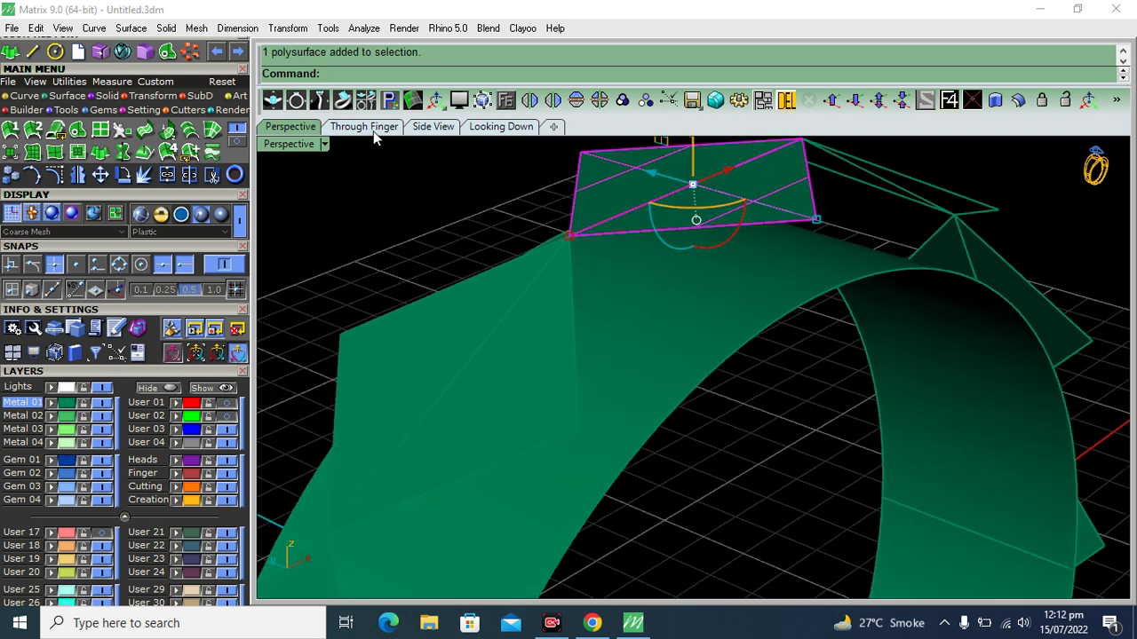
{"action": "right_click_drag", "start_coordinate": [645, 223], "coordinate": [651, 256]}
{"action": "mouse_move", "coordinate": [637, 300]}
{"action": "right_mouse_down"}
{"action": "mouse_move", "coordinate": [645, 292]}
{"action": "mouse_move", "coordinate": [716, 343]}
{"action": "mouse_move", "coordinate": [643, 272]}
{"action": "right_mouse_up"}
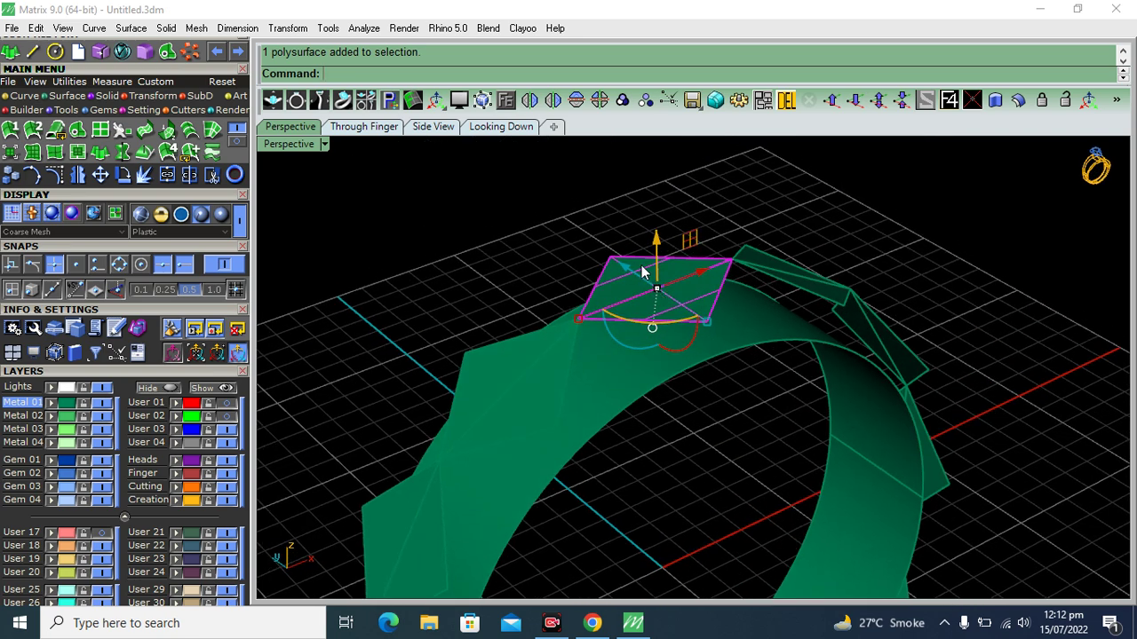
{"action": "left_click", "coordinate": [424, 127]}
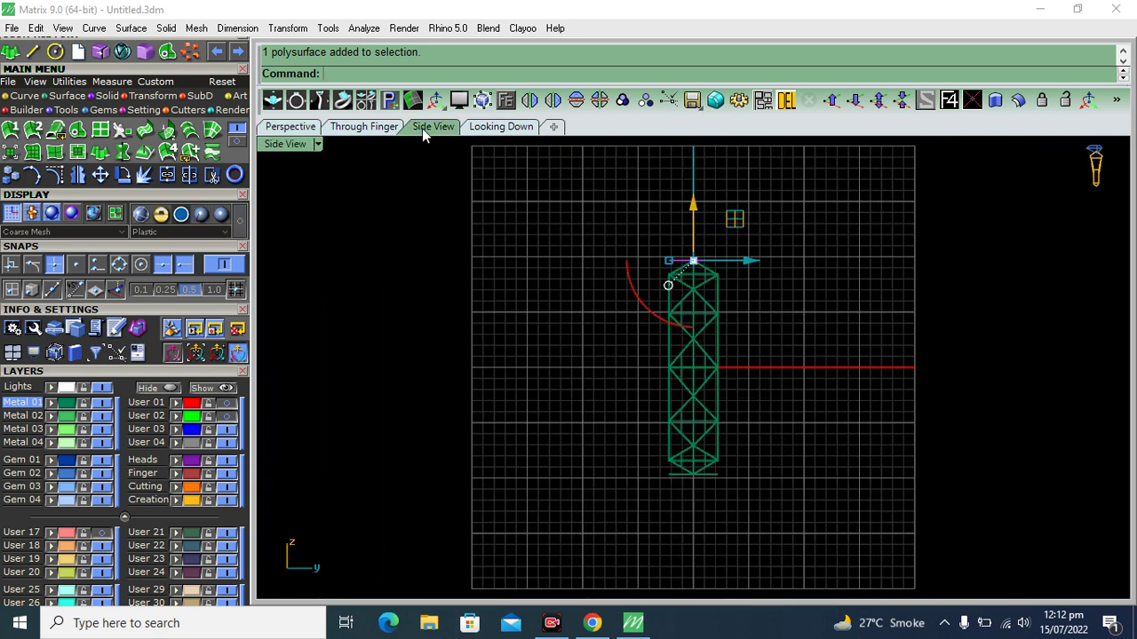
{"action": "left_click", "coordinate": [140, 98]}
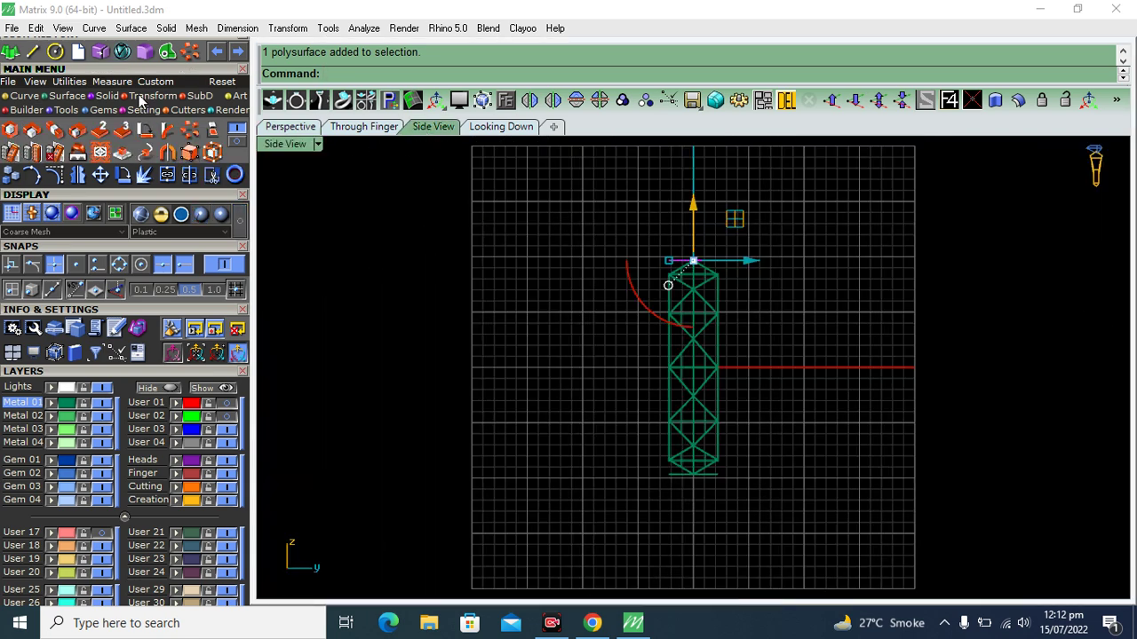
{"action": "left_click", "coordinate": [167, 131]}
{"action": "scroll", "coordinate": [702, 256], "scroll_direction": "up", "scroll_amount": 5}
{"action": "scroll", "coordinate": [675, 281], "scroll_direction": "up", "scroll_amount": 2}
{"action": "left_click", "coordinate": [665, 294]}
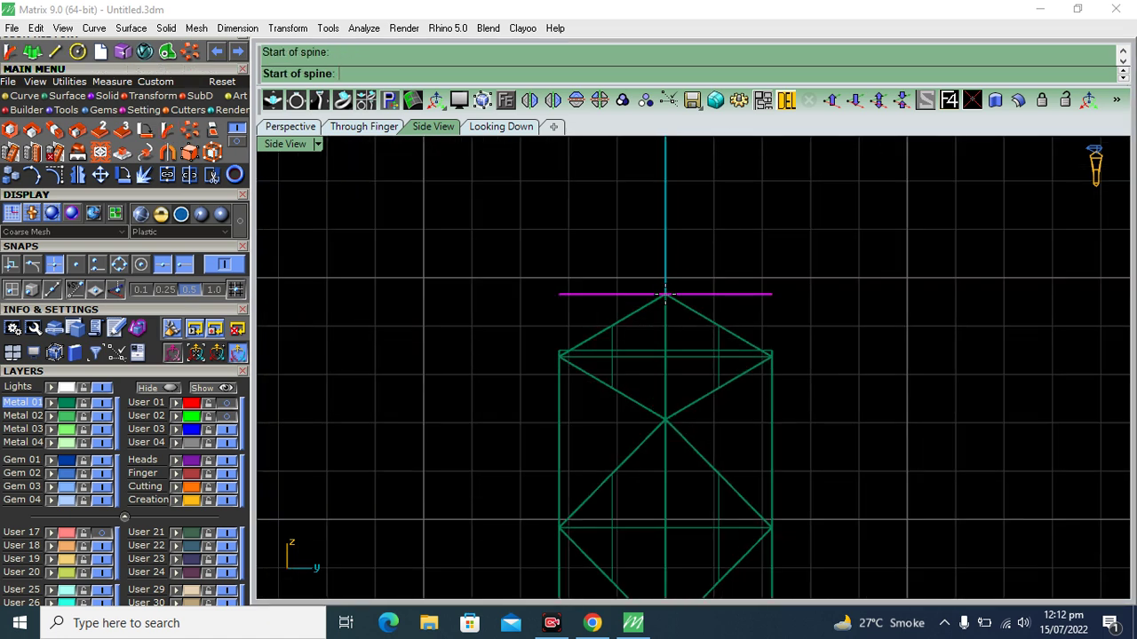
{"action": "left_click", "coordinate": [881, 294]}
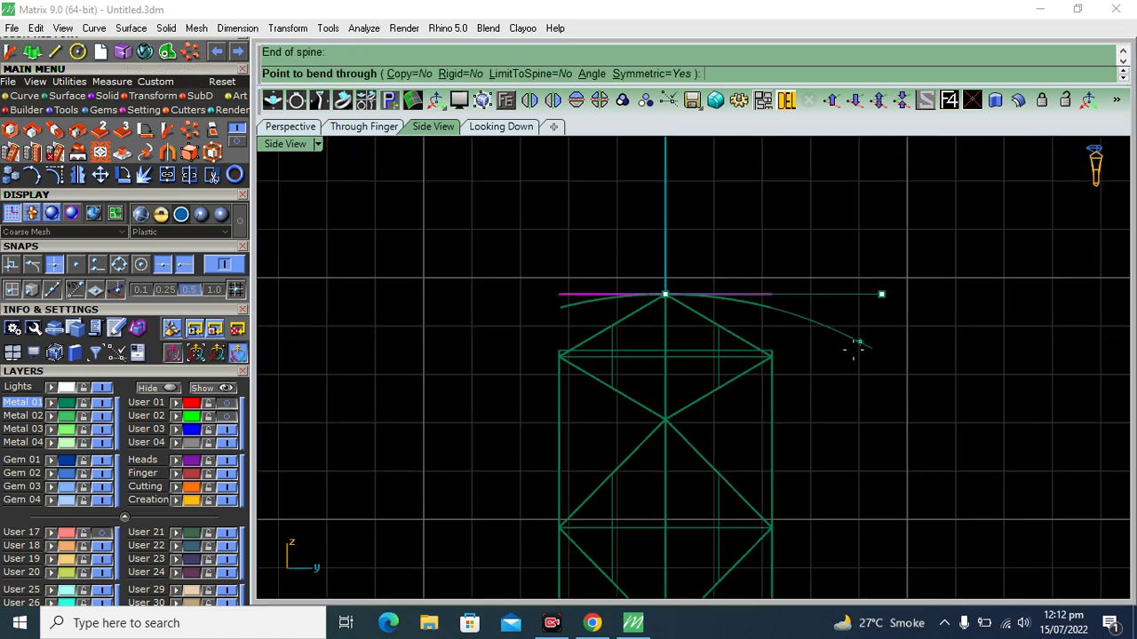
{"action": "left_click", "coordinate": [804, 382]}
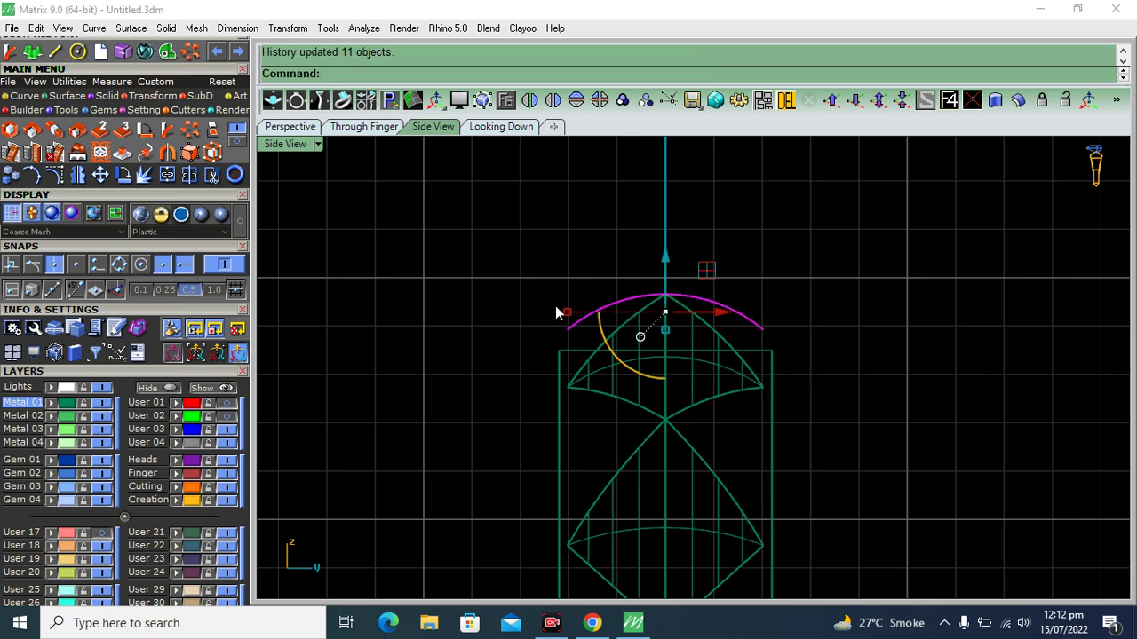
Return to Perspective and select the band surface
{"action": "left_click", "coordinate": [290, 126]}
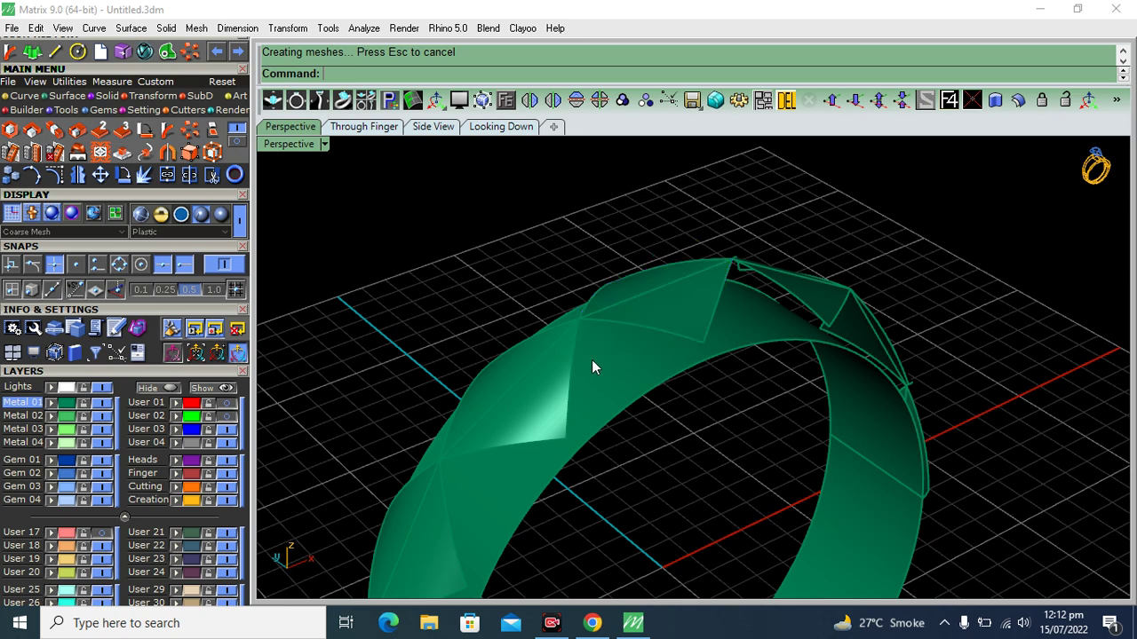
{"action": "right_click_drag", "start_coordinate": [591, 359], "coordinate": [671, 429]}
{"action": "left_click", "coordinate": [660, 435]}
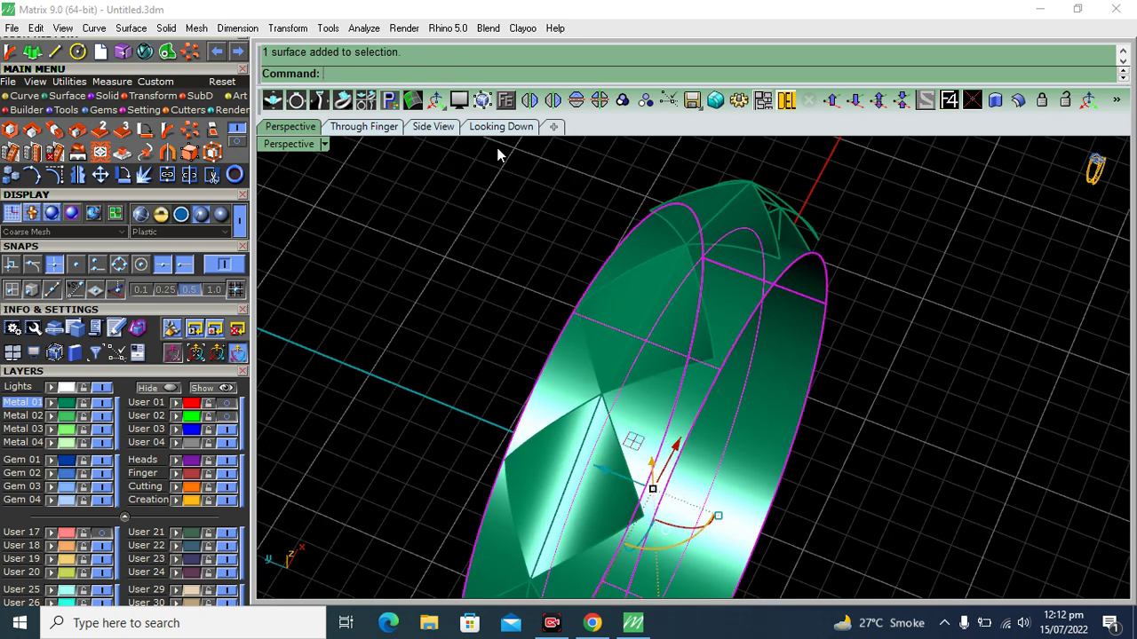
In Looking Down view, Scale1D the band about 0,0,0 from its edge to the facet tip
{"action": "left_click", "coordinate": [497, 126]}
{"action": "scroll", "coordinate": [609, 540], "scroll_direction": "up", "scroll_amount": 3}
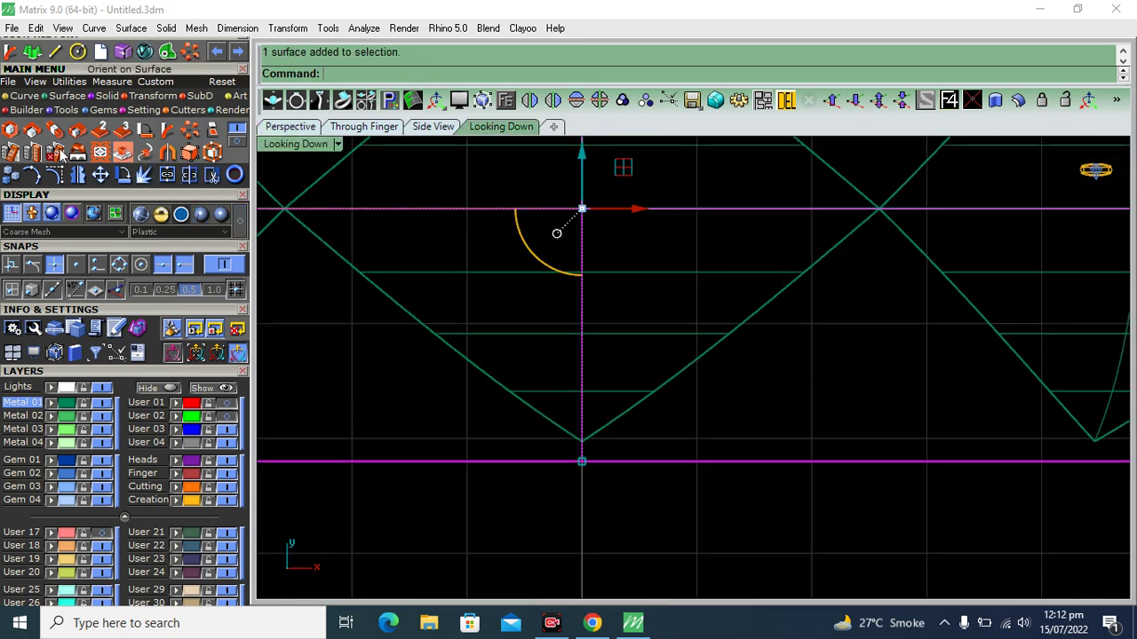
{"action": "left_click", "coordinate": [55, 132]}
{"action": "left_click", "coordinate": [582, 209]}
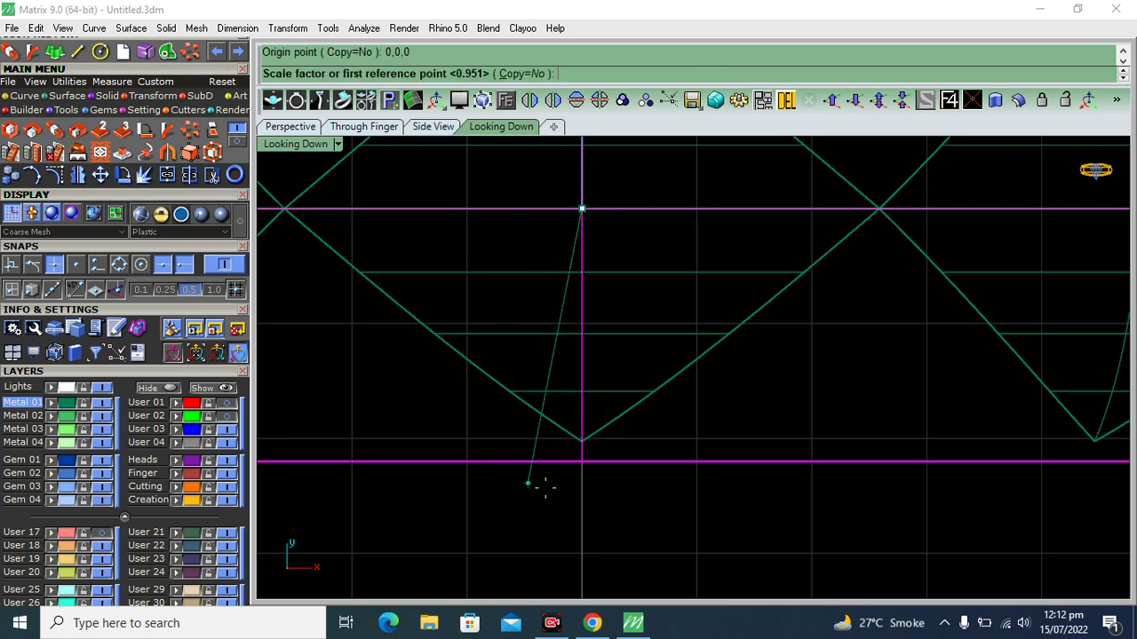
{"action": "left_click", "coordinate": [582, 461]}
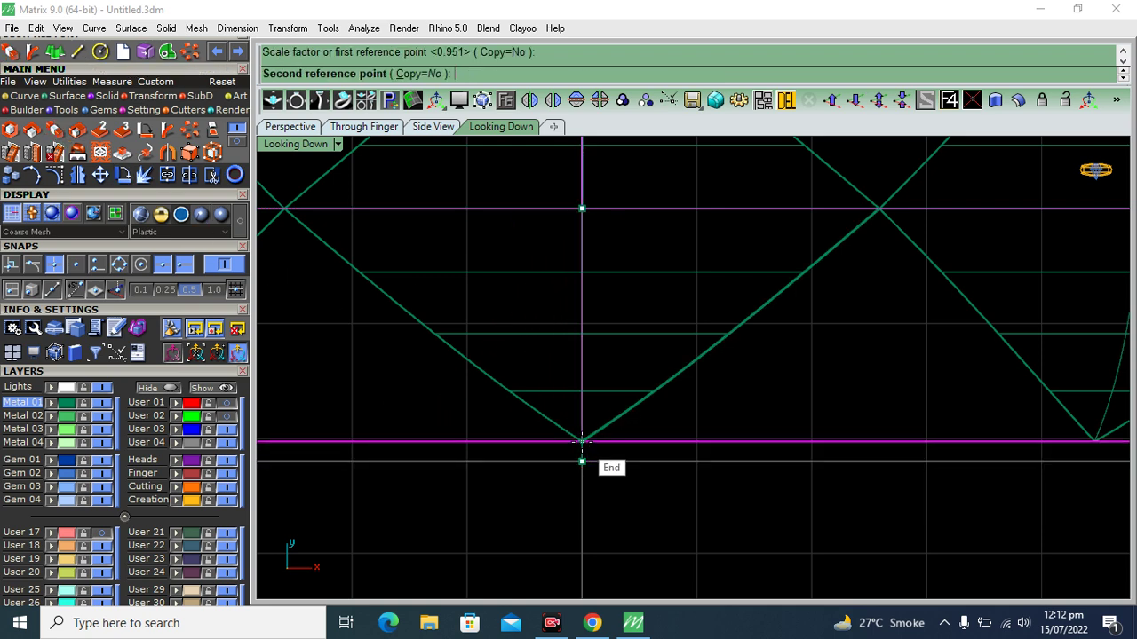
{"action": "left_click", "coordinate": [582, 441]}
{"action": "left_click", "coordinate": [291, 126]}
{"action": "mouse_move", "coordinate": [372, 255]}
{"action": "right_mouse_down"}
{"action": "mouse_move", "coordinate": [731, 333]}
{"action": "mouse_move", "coordinate": [855, 257]}
{"action": "mouse_move", "coordinate": [858, 266]}
{"action": "mouse_move", "coordinate": [503, 285]}
{"action": "mouse_move", "coordinate": [601, 307]}
{"action": "mouse_move", "coordinate": [568, 399]}
{"action": "right_mouse_up"}
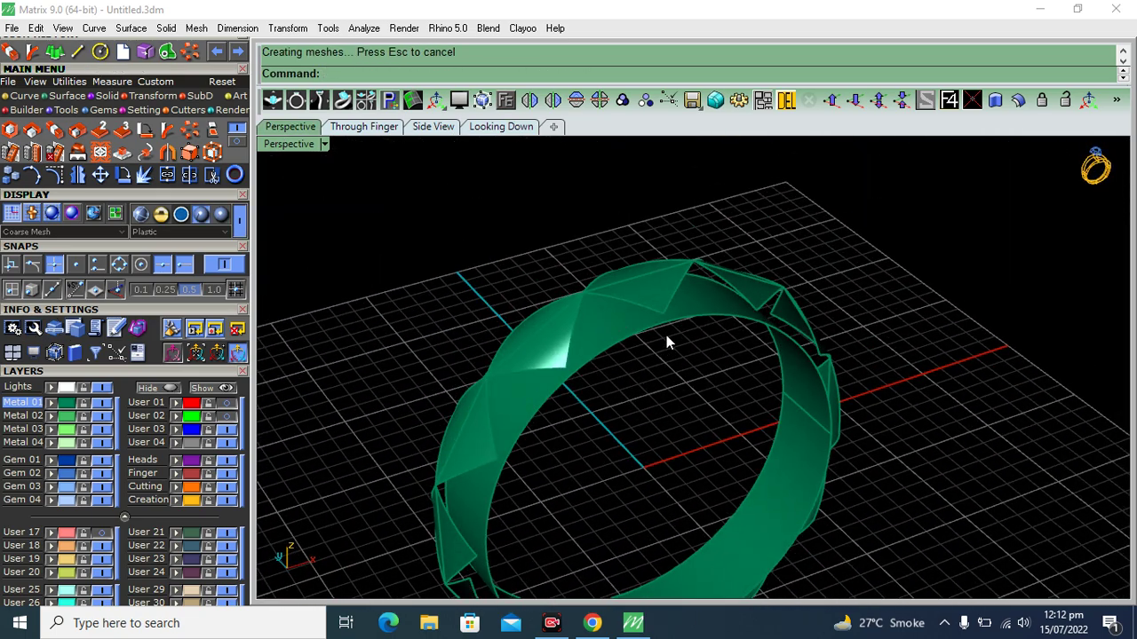
Run EdgeSrf and pick the two facet edges bounding the gap on top of the ring
{"action": "scroll", "coordinate": [667, 350], "scroll_direction": "up", "scroll_amount": 3}
{"action": "mouse_move", "coordinate": [665, 325]}
{"action": "right_mouse_down"}
{"action": "mouse_move", "coordinate": [739, 261]}
{"action": "mouse_move", "coordinate": [675, 338]}
{"action": "right_mouse_up"}
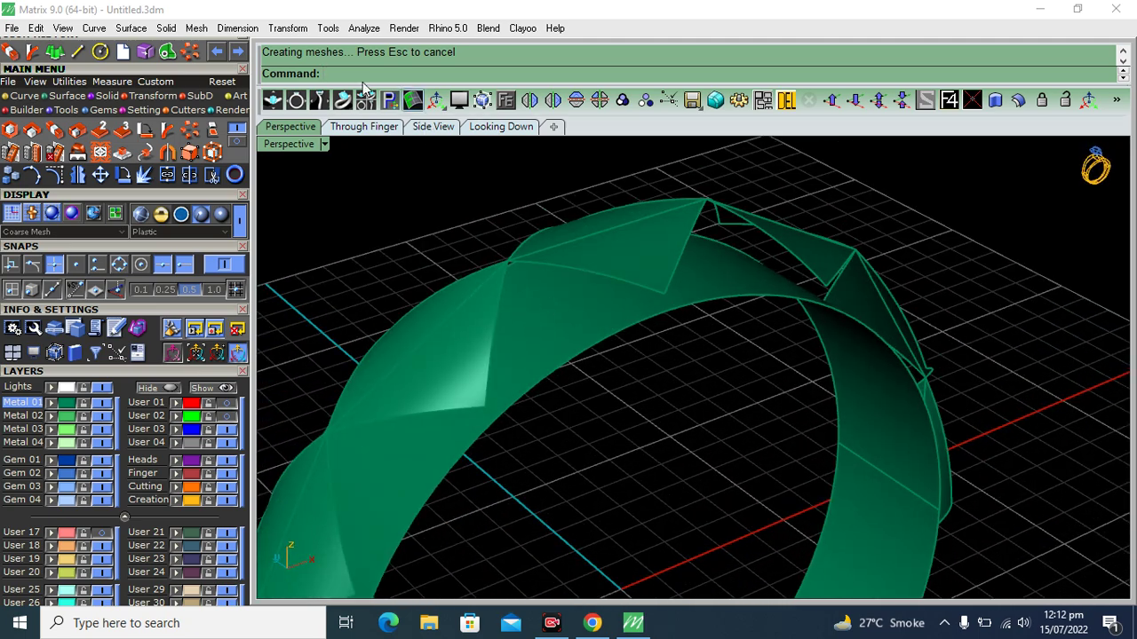
{"action": "scroll", "coordinate": [525, 187], "scroll_direction": "down", "scroll_amount": 1}
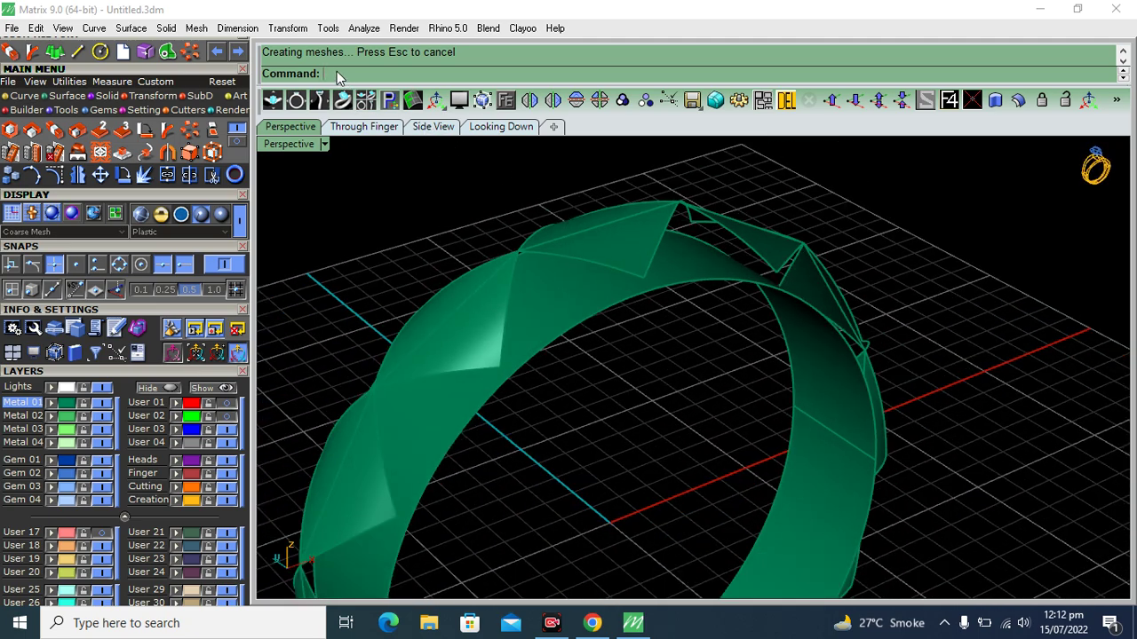
{"action": "type", "text": "EdgeSrf"}
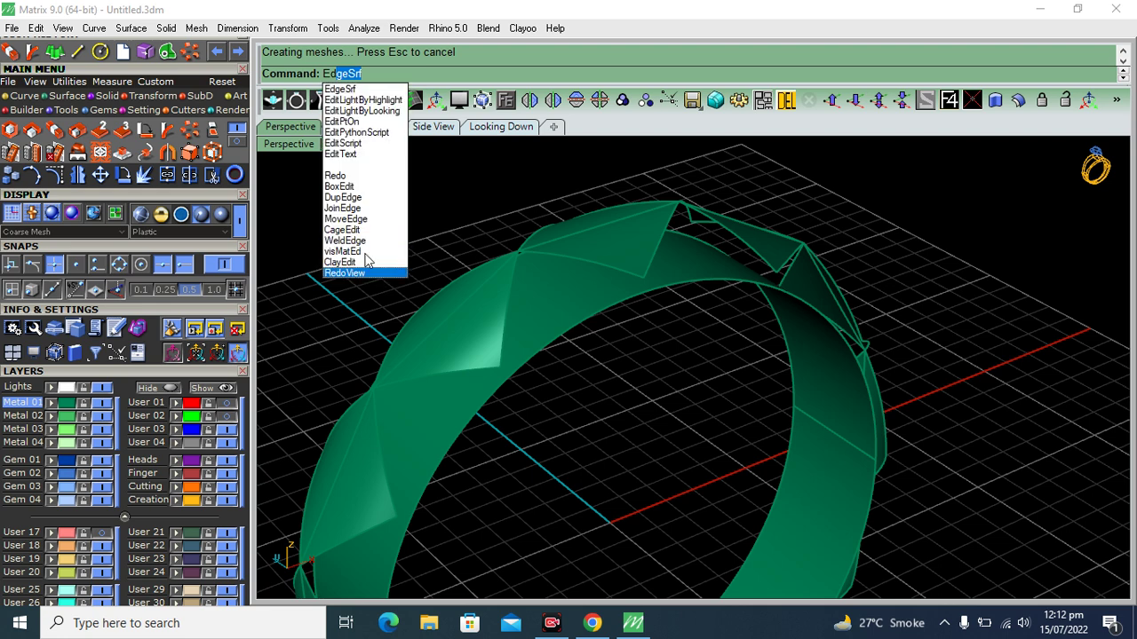
{"action": "left_click", "coordinate": [339, 92]}
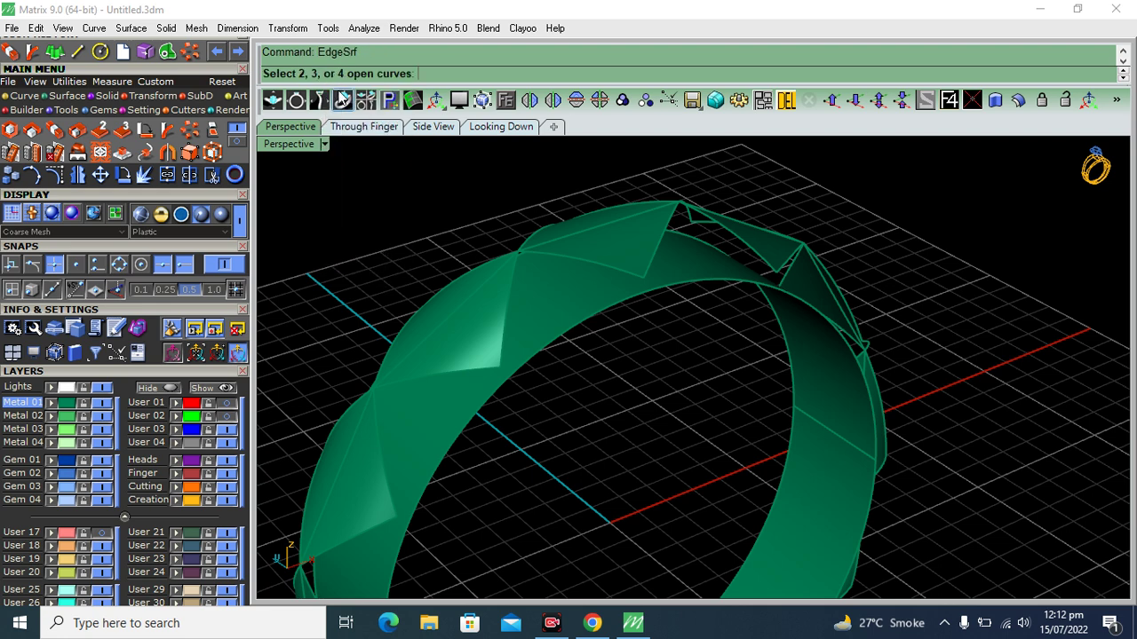
{"action": "left_click", "coordinate": [560, 257]}
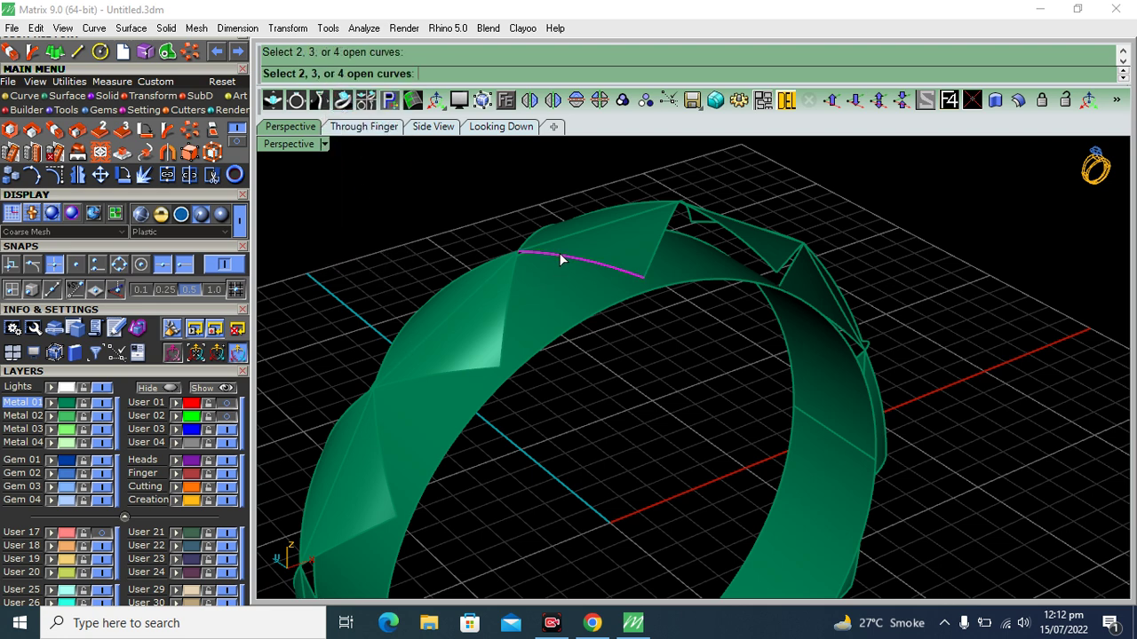
{"action": "left_click", "coordinate": [507, 299]}
Create the edge surface filling the gap, then mirror the triangular facet
{"action": "key", "text": "Return"}
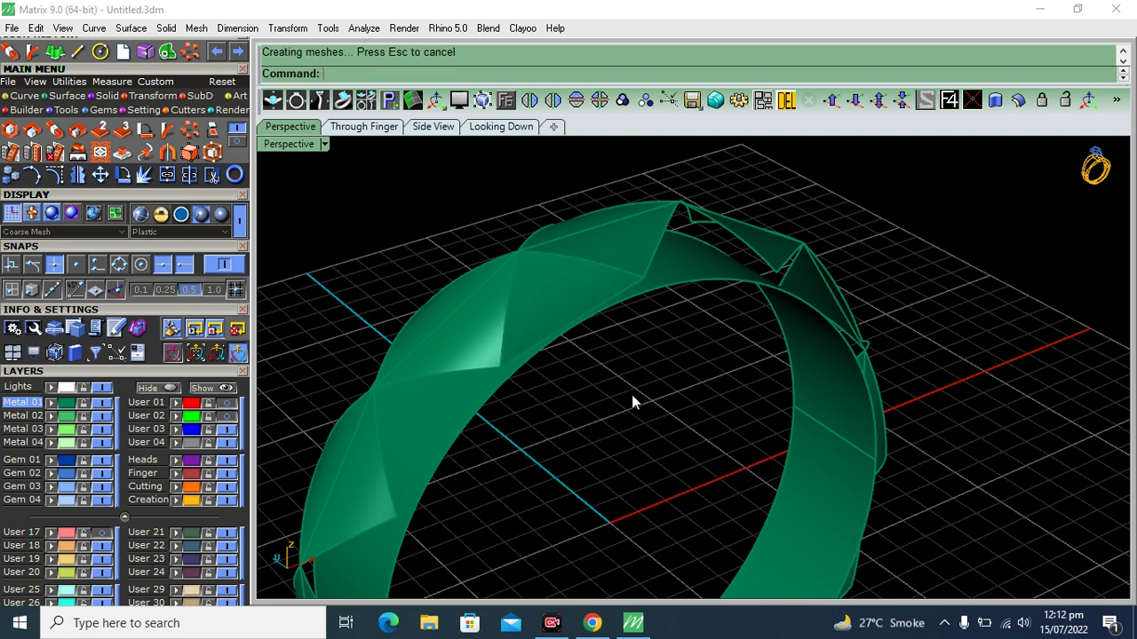
{"action": "left_click", "coordinate": [559, 285]}
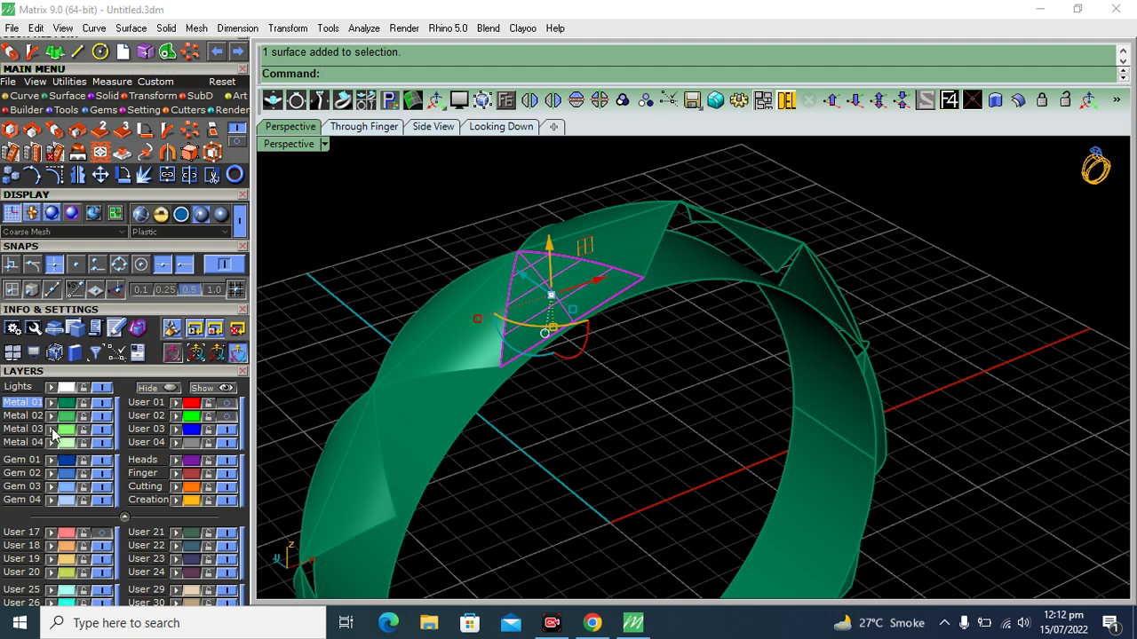
{"action": "left_click", "coordinate": [444, 240]}
{"action": "mouse_move", "coordinate": [444, 241]}
{"action": "right_mouse_down"}
{"action": "mouse_move", "coordinate": [633, 378]}
{"action": "mouse_move", "coordinate": [589, 264]}
{"action": "mouse_move", "coordinate": [574, 305]}
{"action": "mouse_move", "coordinate": [579, 353]}
{"action": "right_mouse_up"}
{"action": "left_click", "coordinate": [530, 293]}
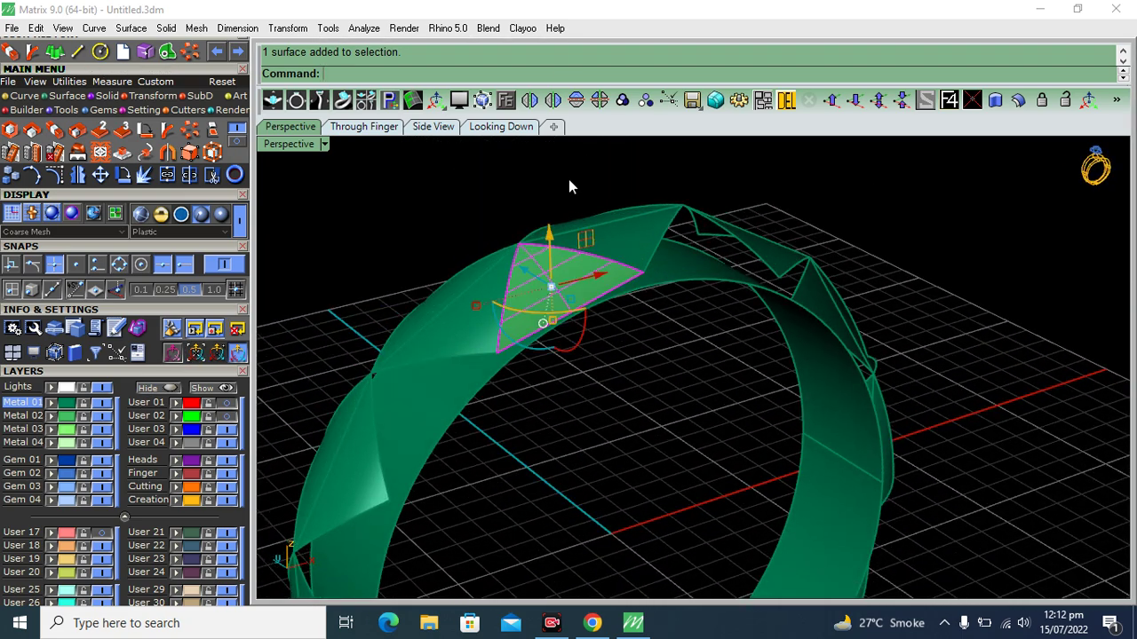
{"action": "left_click", "coordinate": [576, 100]}
{"action": "right_click_drag", "start_coordinate": [422, 266], "coordinate": [500, 372]}
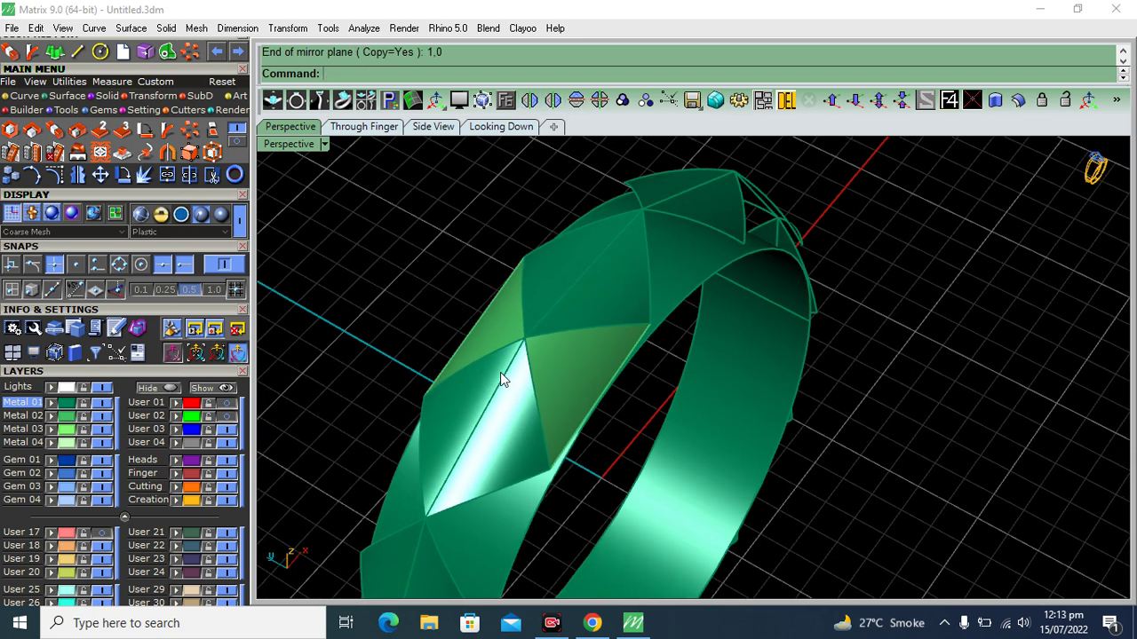
Polar-array the facet pair 12 times around 0,0,0 in Through Finger view
{"action": "left_click", "coordinate": [489, 323]}
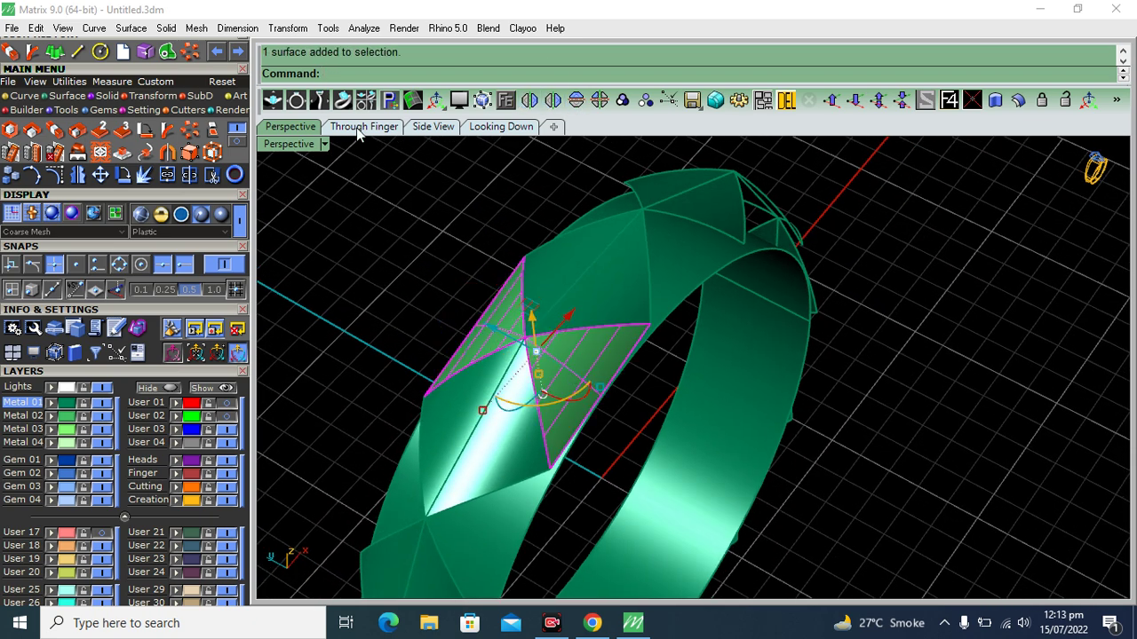
{"action": "left_click", "coordinate": [363, 126]}
{"action": "left_click", "coordinate": [190, 133]}
{"action": "type", "text": "0"}
{"action": "key", "text": "Return"}
{"action": "key", "text": "Return"}
{"action": "key", "text": "Return"}
{"action": "key", "text": "Return"}
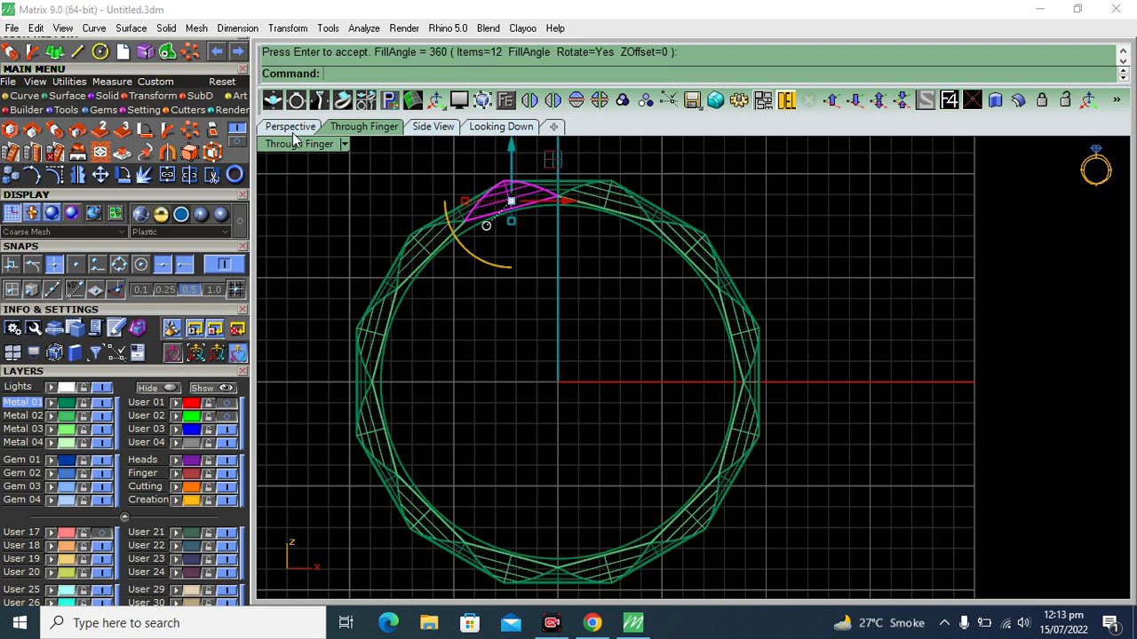
{"action": "left_click", "coordinate": [290, 126]}
{"action": "mouse_move", "coordinate": [399, 258]}
{"action": "right_mouse_down"}
{"action": "mouse_move", "coordinate": [627, 285]}
{"action": "mouse_move", "coordinate": [720, 310]}
{"action": "mouse_move", "coordinate": [619, 321]}
{"action": "mouse_move", "coordinate": [581, 340]}
{"action": "right_mouse_up"}
Delete the old inner band surface and its inner circle curve
{"action": "scroll", "coordinate": [634, 352], "scroll_direction": "up", "scroll_amount": 5}
{"action": "scroll", "coordinate": [634, 310], "scroll_direction": "up", "scroll_amount": 2}
{"action": "left_click", "coordinate": [636, 348]}
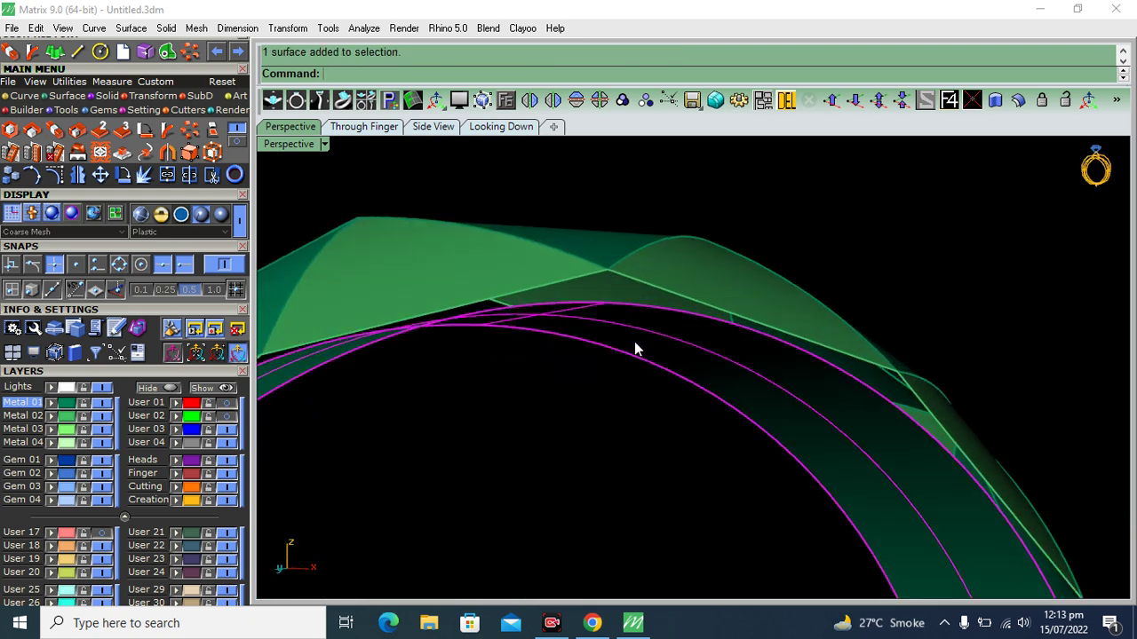
{"action": "key", "text": "Delete"}
{"action": "left_click", "coordinate": [228, 415]}
{"action": "left_click", "coordinate": [499, 323]}
{"action": "left_click", "coordinate": [338, 127]}
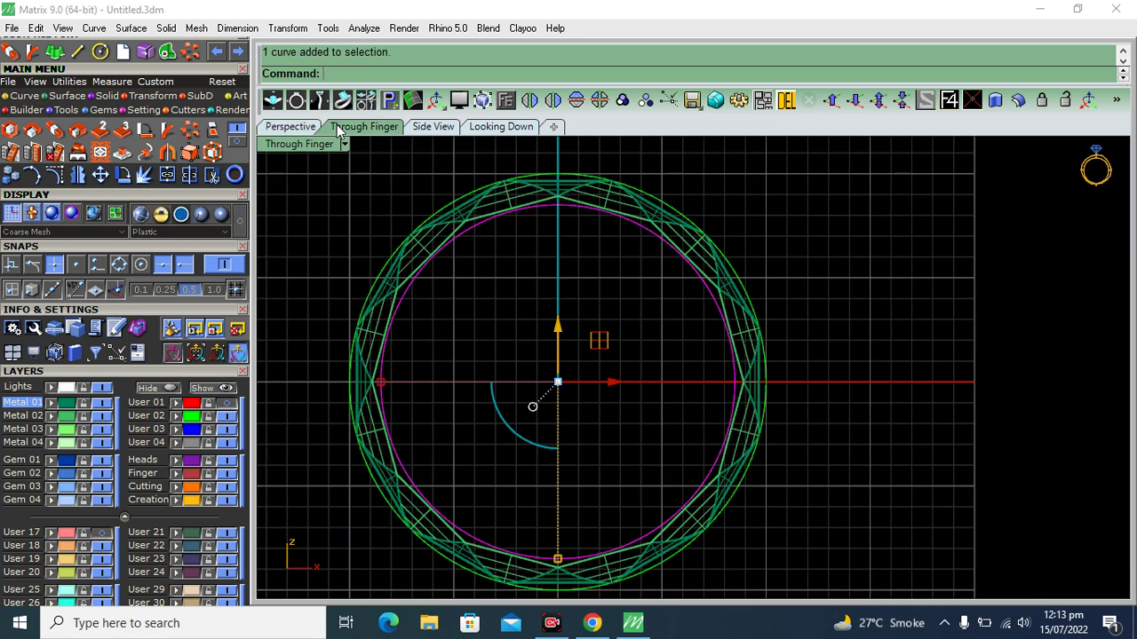
{"action": "key", "text": "Delete"}
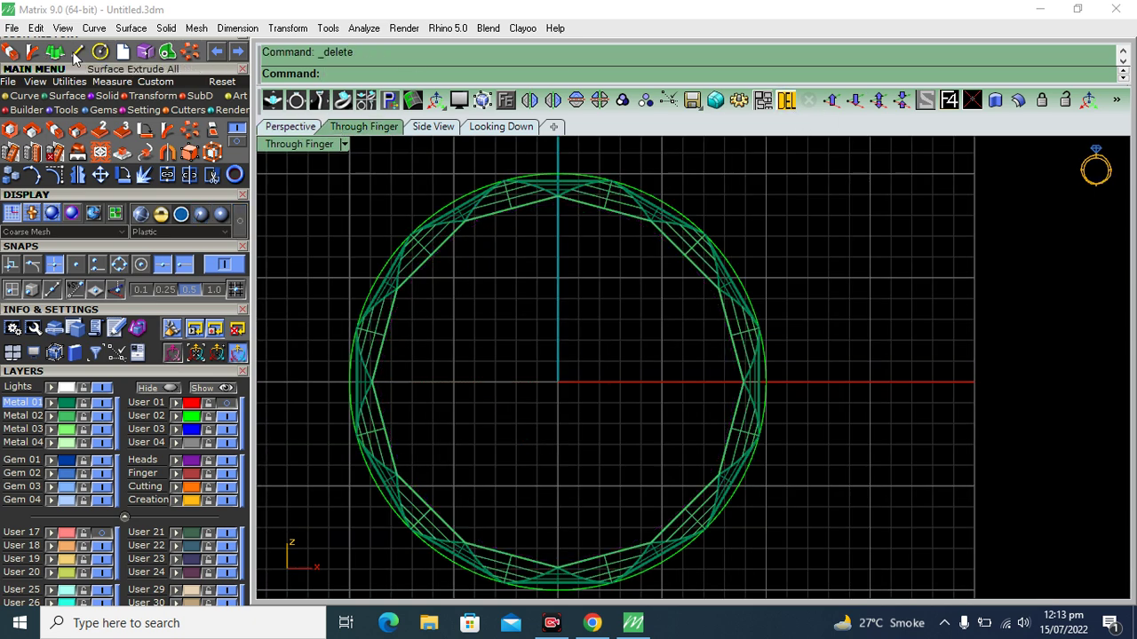
{"action": "left_click", "coordinate": [100, 52]}
Draw a circle centred at 0,0,0 with diameter 17
{"action": "type", "text": "0,0,0"}
{"action": "key", "text": "Return"}
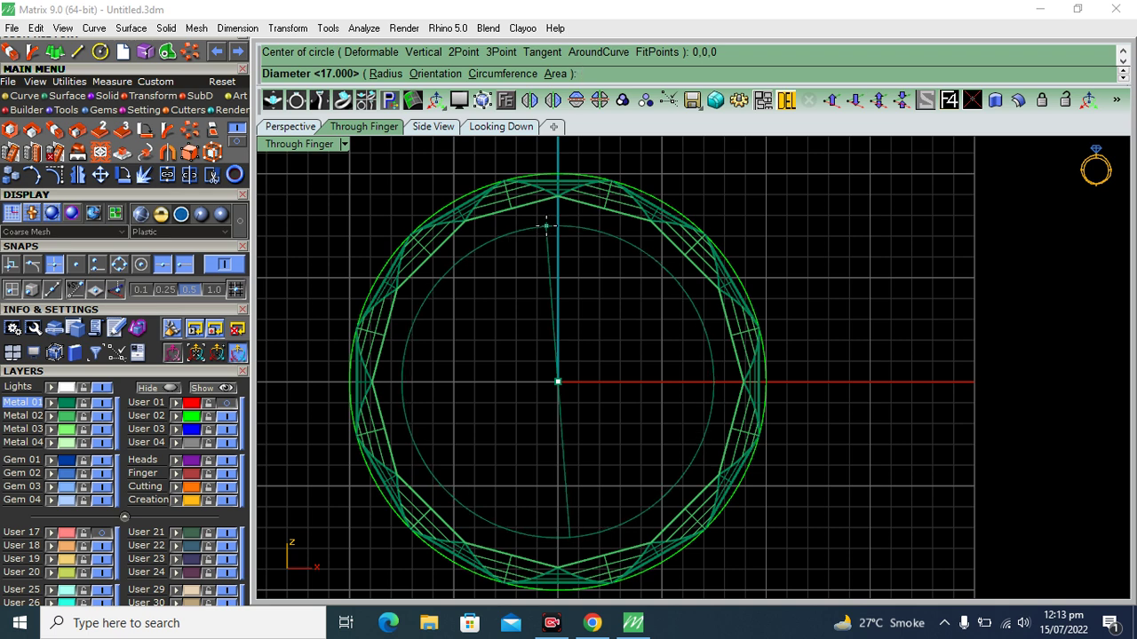
{"action": "left_click", "coordinate": [546, 226]}
{"action": "left_click", "coordinate": [291, 126]}
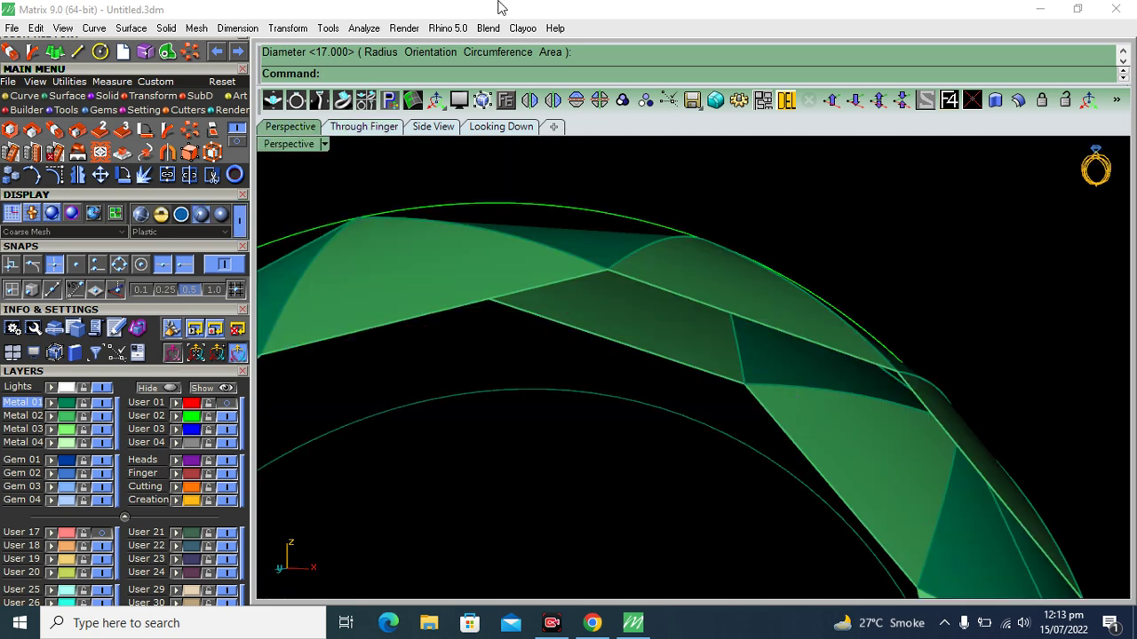
{"action": "scroll", "coordinate": [515, 174], "scroll_direction": "down", "scroll_amount": 4}
{"action": "mouse_move", "coordinate": [559, 240]}
{"action": "right_mouse_down"}
{"action": "mouse_move", "coordinate": [515, 373]}
{"action": "mouse_move", "coordinate": [481, 319]}
{"action": "right_mouse_up"}
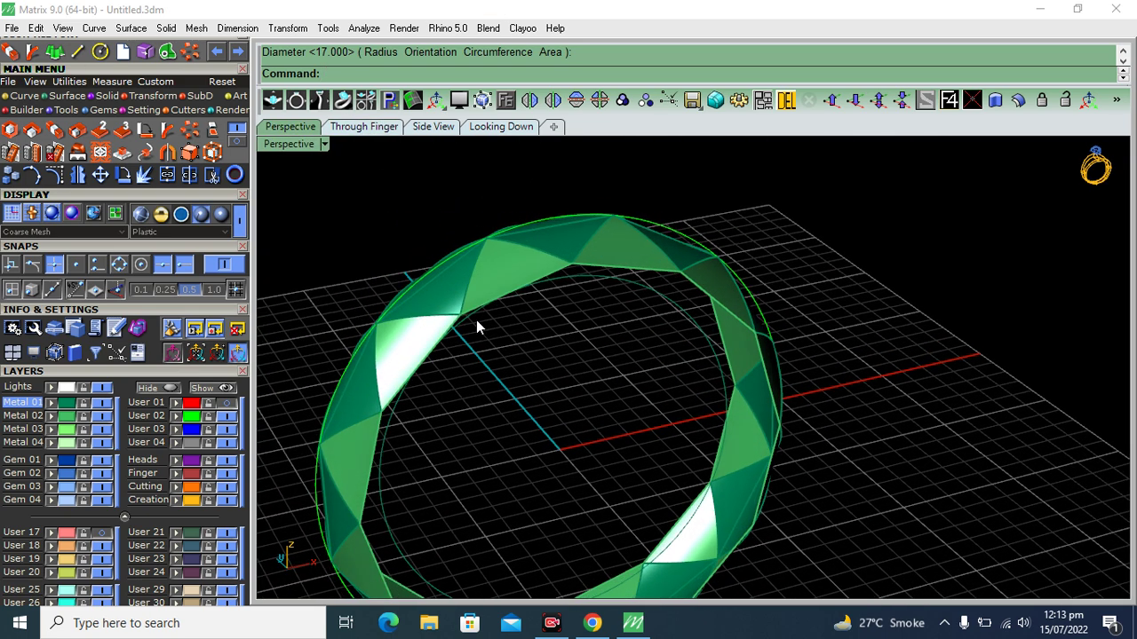
{"action": "left_click", "coordinate": [466, 320]}
{"action": "right_click_drag", "start_coordinate": [474, 391], "coordinate": [466, 302]}
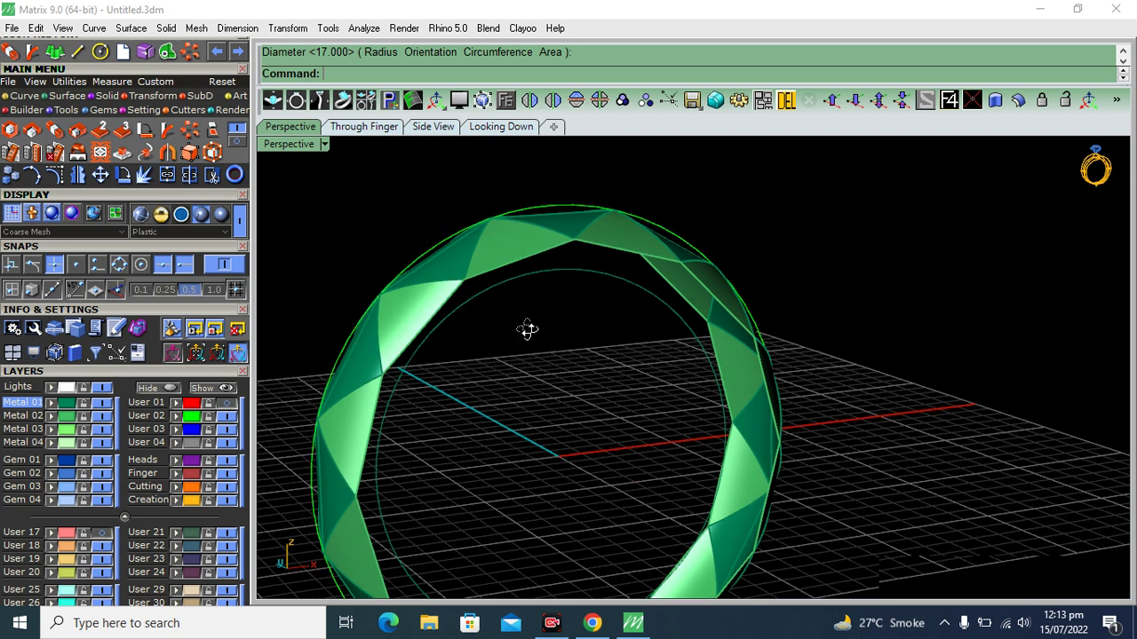
Extrude the new circle straight on both sides by 2.2 into an inner band
{"action": "left_click", "coordinate": [467, 302]}
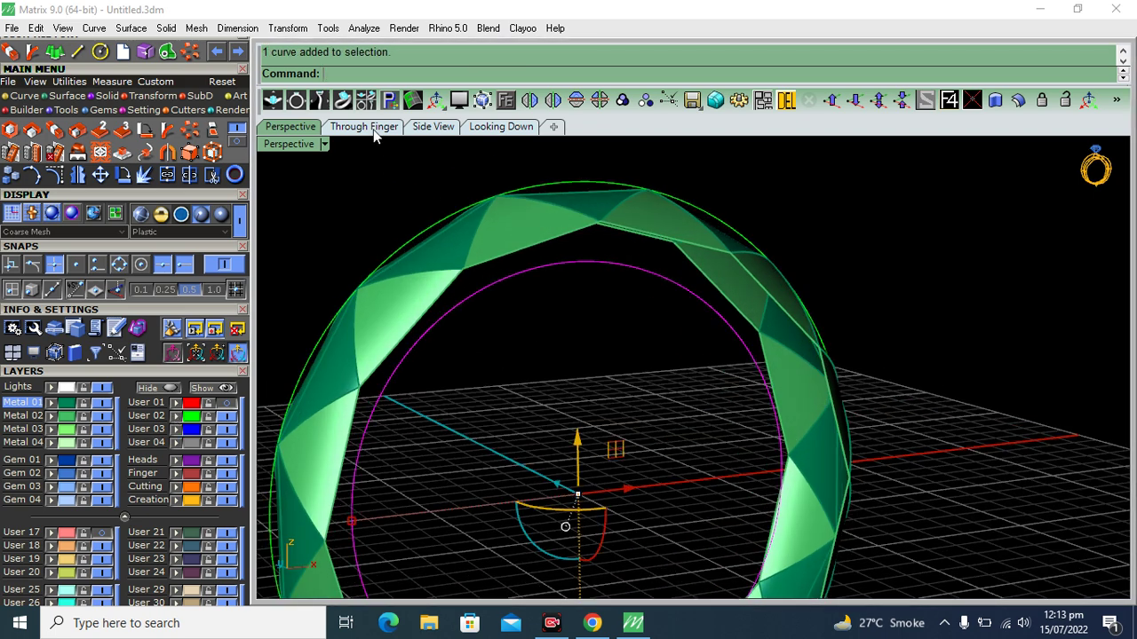
{"action": "left_click", "coordinate": [362, 128]}
{"action": "left_click", "coordinate": [55, 53]}
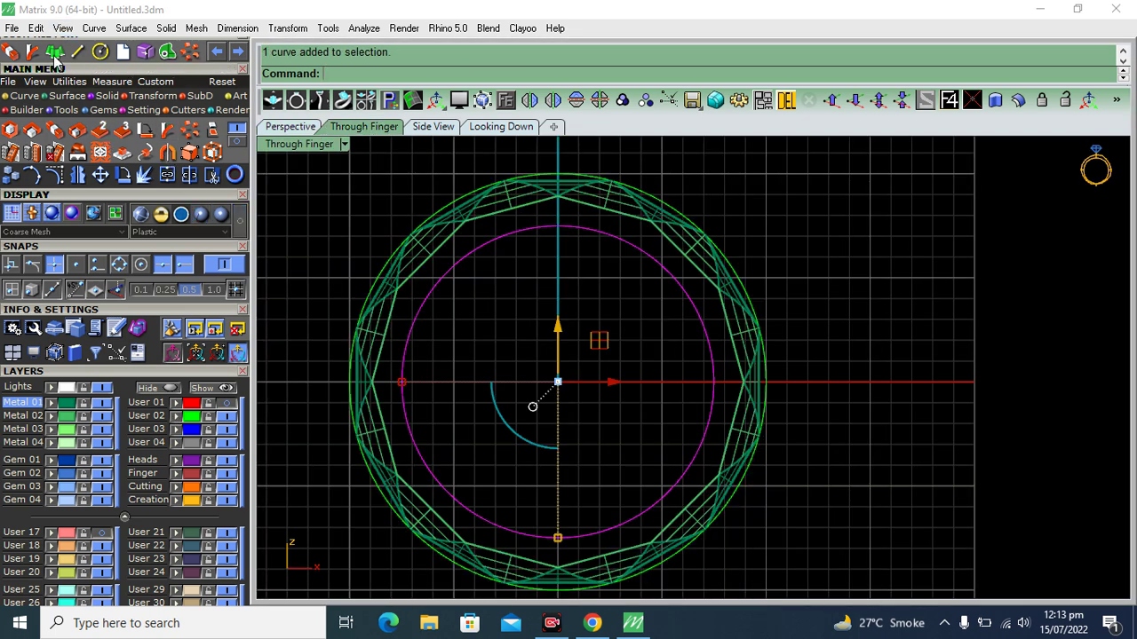
{"action": "left_click", "coordinate": [501, 126]}
{"action": "left_click", "coordinate": [452, 74]}
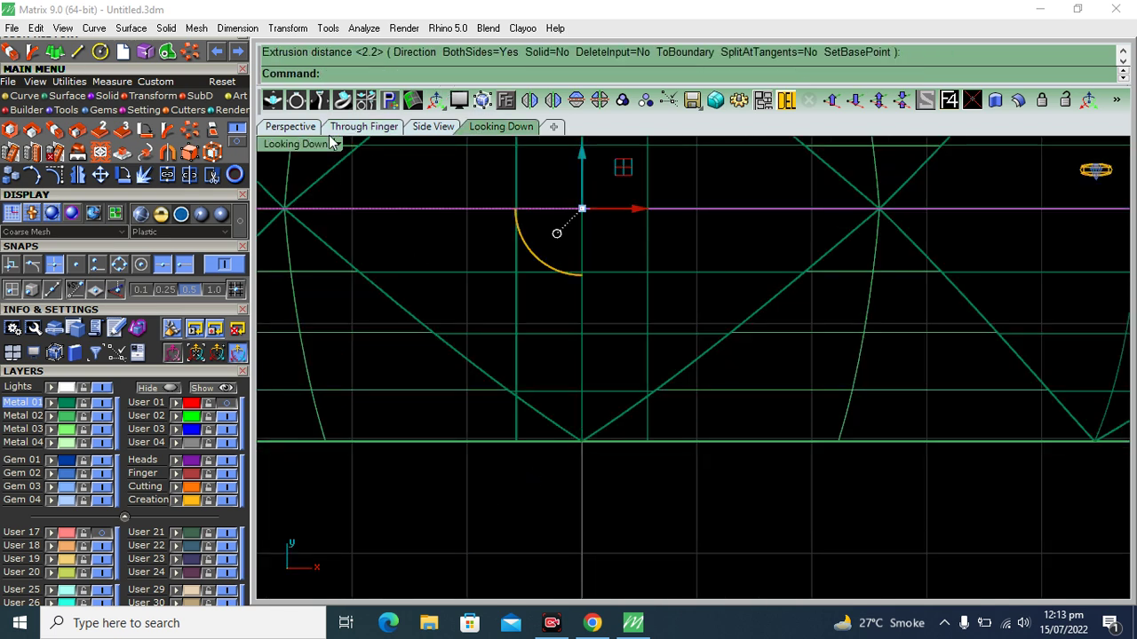
{"action": "left_click", "coordinate": [278, 130]}
{"action": "key", "text": "Return"}
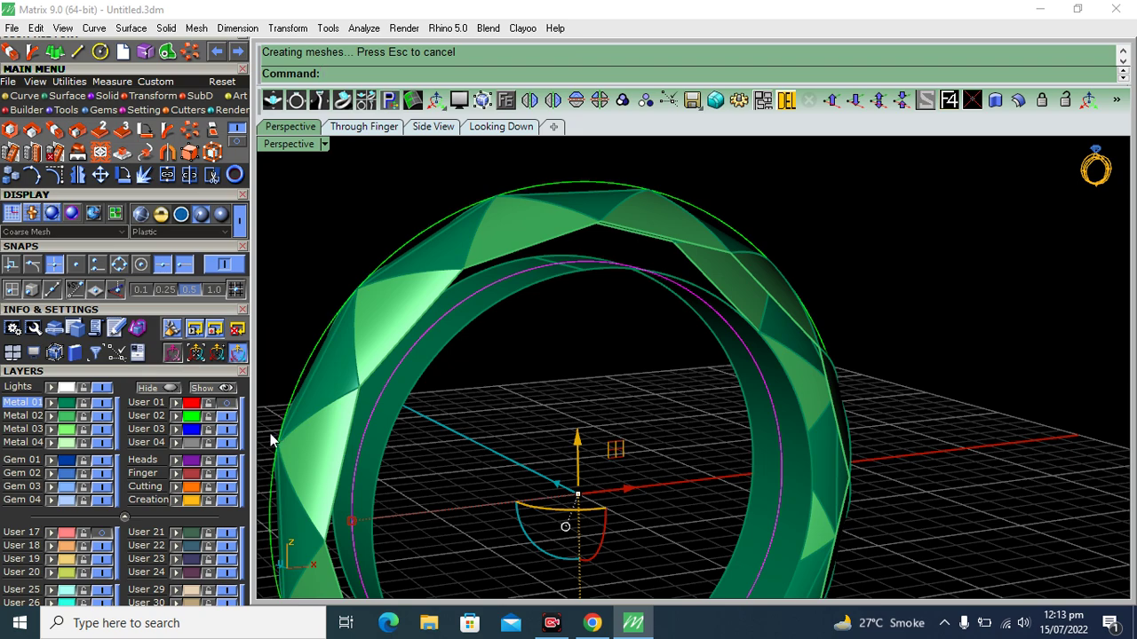
{"action": "key", "text": "Escape"}
{"action": "mouse_move", "coordinate": [481, 412]}
{"action": "right_mouse_down"}
{"action": "mouse_move", "coordinate": [603, 355]}
{"action": "mouse_move", "coordinate": [531, 353]}
{"action": "mouse_move", "coordinate": [546, 356]}
{"action": "right_mouse_up"}
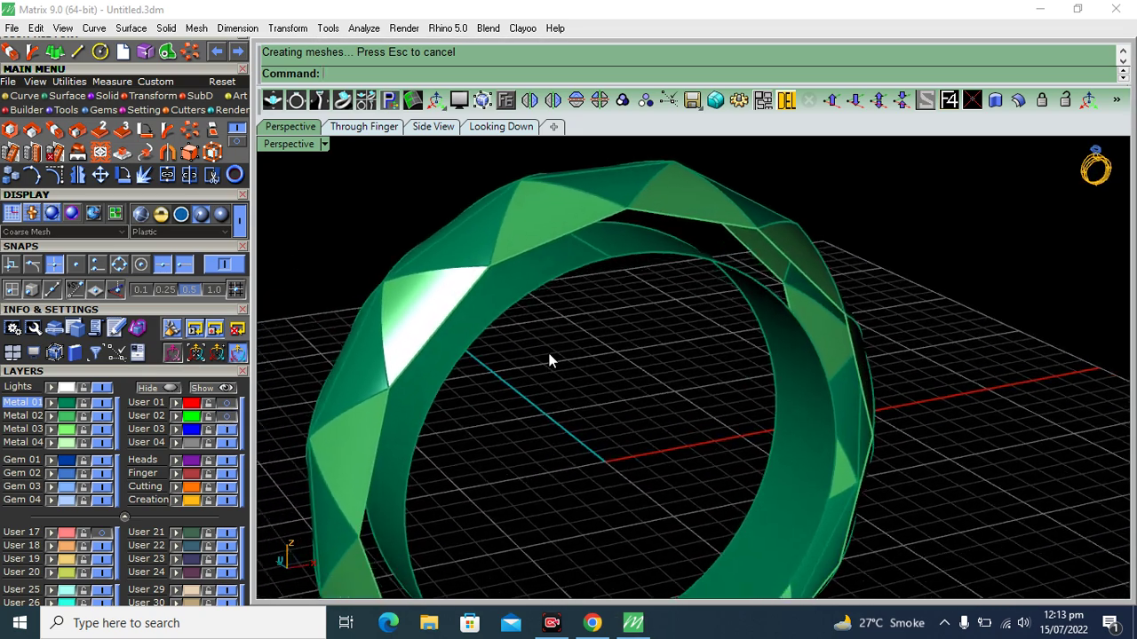
{"action": "left_click", "coordinate": [64, 96]}
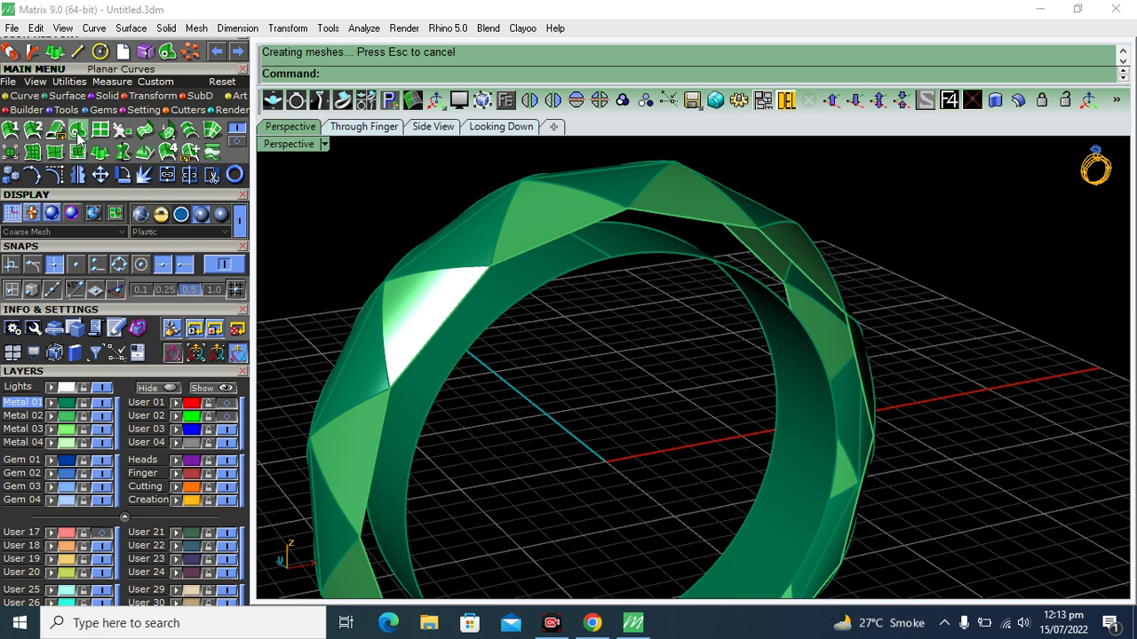
Build a Planar Curves face from the outer side edges and the inner band's edge circle
{"action": "left_click", "coordinate": [77, 131]}
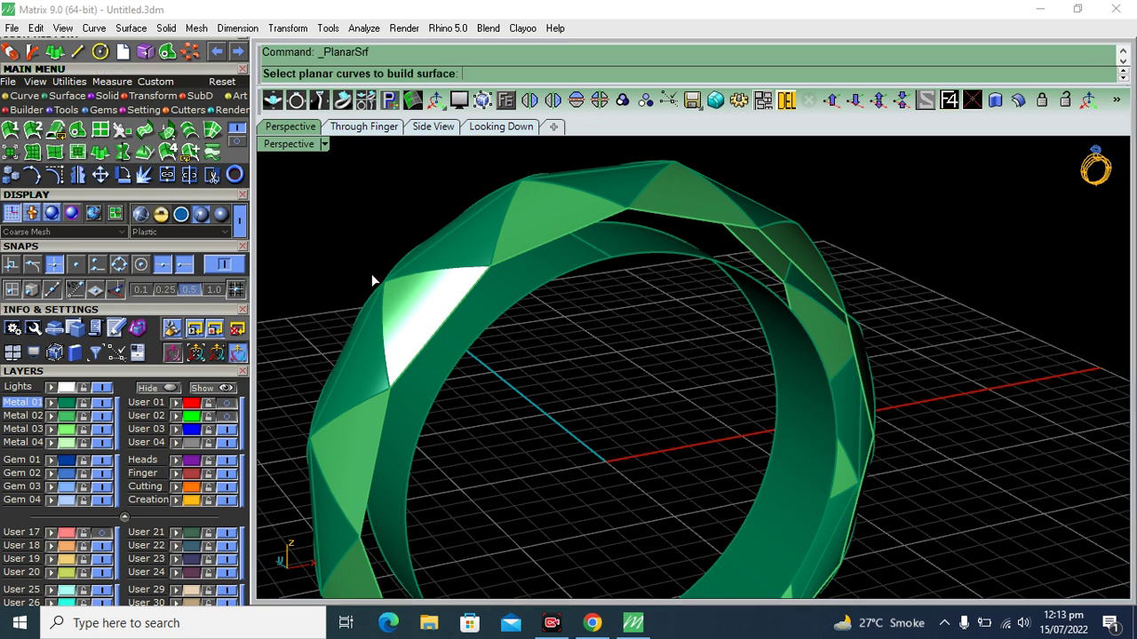
{"action": "mouse_move", "coordinate": [585, 296]}
{"action": "right_mouse_down"}
{"action": "mouse_move", "coordinate": [589, 338]}
{"action": "mouse_move", "coordinate": [560, 267]}
{"action": "right_mouse_up"}
{"action": "scroll", "coordinate": [560, 266], "scroll_direction": "up", "scroll_amount": 3}
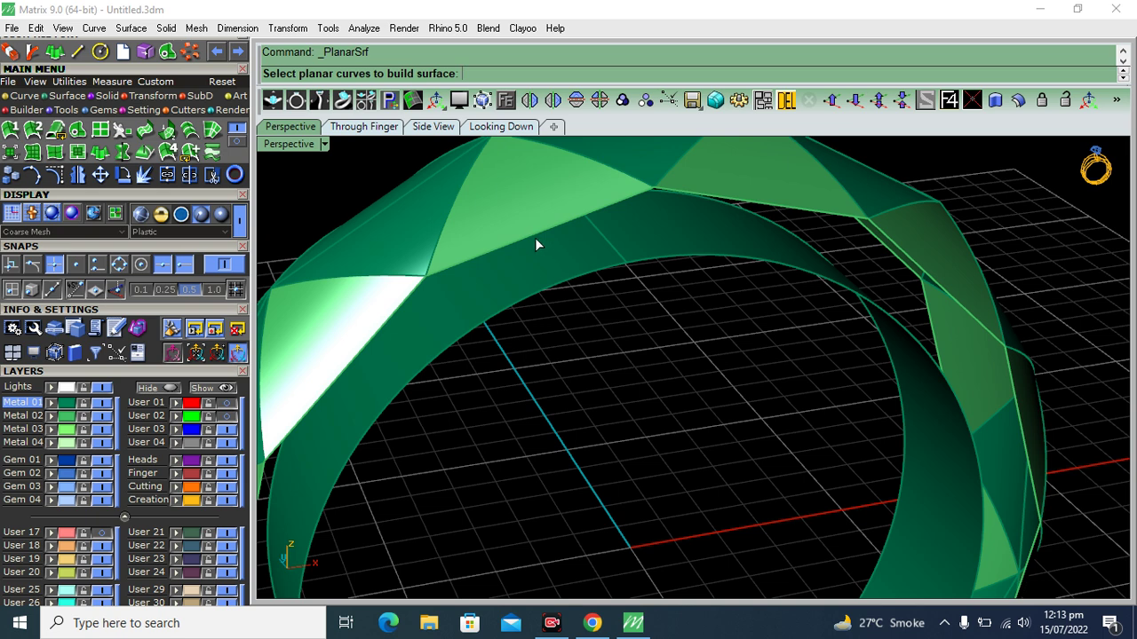
{"action": "left_click", "coordinate": [529, 234]}
{"action": "left_click", "coordinate": [463, 341]}
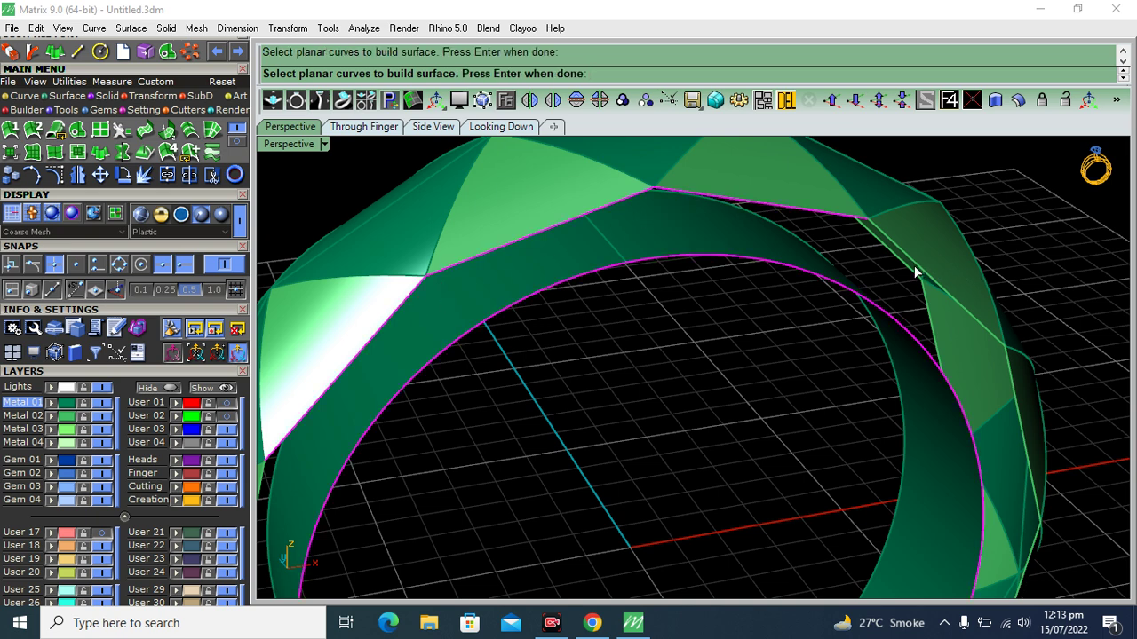
{"action": "scroll", "coordinate": [547, 289], "scroll_direction": "down", "scroll_amount": 4}
{"action": "left_click", "coordinate": [503, 363]}
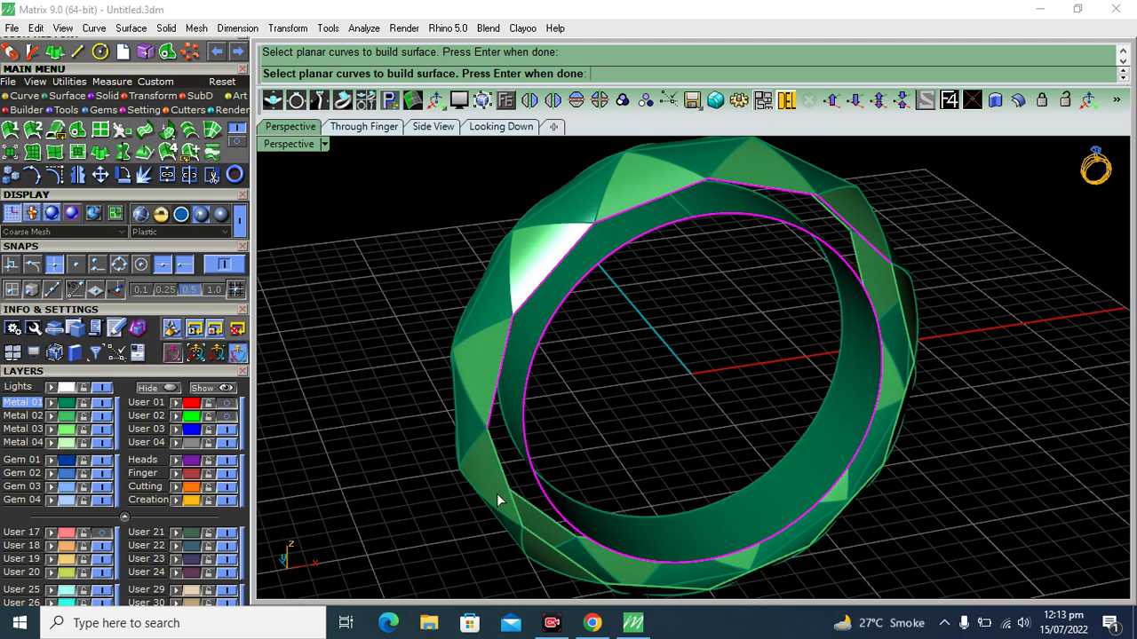
{"action": "right_click_drag", "start_coordinate": [622, 553], "coordinate": [627, 458]}
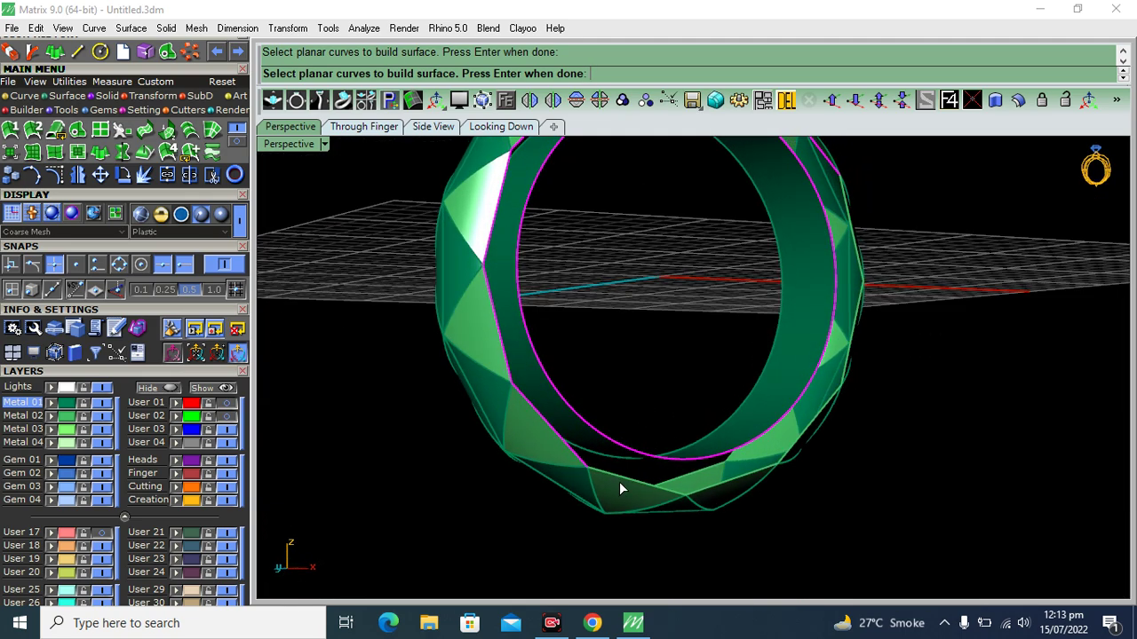
{"action": "mouse_move", "coordinate": [725, 479]}
{"action": "right_mouse_down"}
{"action": "mouse_move", "coordinate": [796, 436]}
{"action": "mouse_move", "coordinate": [861, 434]}
{"action": "mouse_move", "coordinate": [922, 348]}
{"action": "right_mouse_up"}
{"action": "left_click", "coordinate": [933, 273]}
{"action": "mouse_move", "coordinate": [920, 222]}
{"action": "right_mouse_down"}
{"action": "mouse_move", "coordinate": [640, 320]}
{"action": "mouse_move", "coordinate": [695, 386]}
{"action": "mouse_move", "coordinate": [728, 355]}
{"action": "right_mouse_up"}
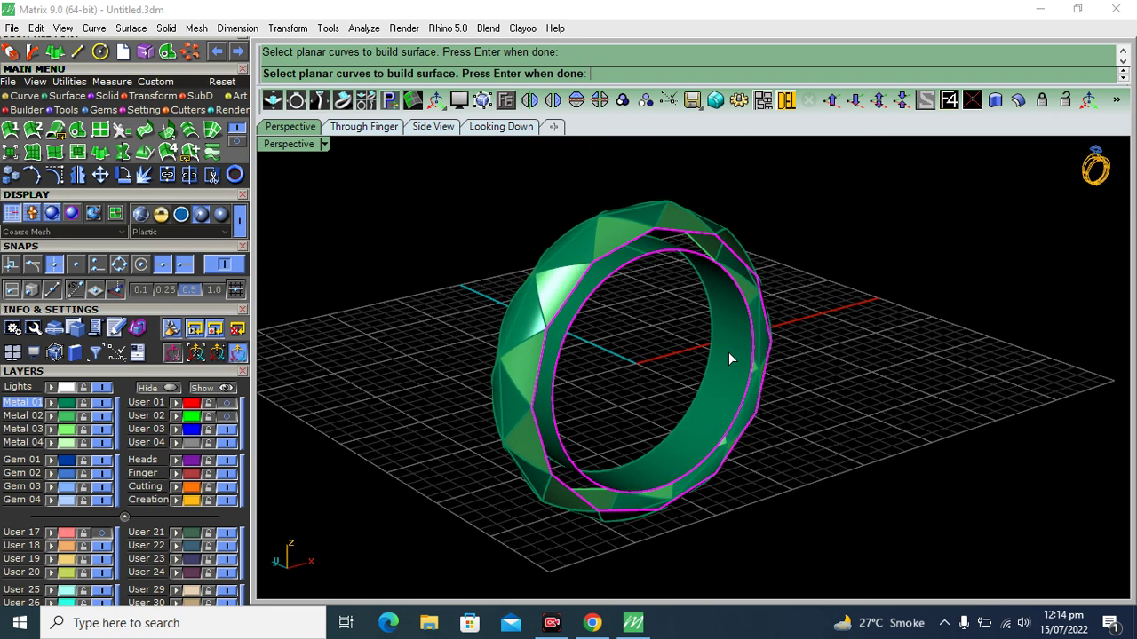
{"action": "right_click", "coordinate": [728, 351]}
Mirror the flat side face to the opposite side and window-select the whole ring
{"action": "scroll", "coordinate": [662, 228], "scroll_direction": "up", "scroll_amount": 3}
{"action": "scroll", "coordinate": [648, 264], "scroll_direction": "up", "scroll_amount": 2}
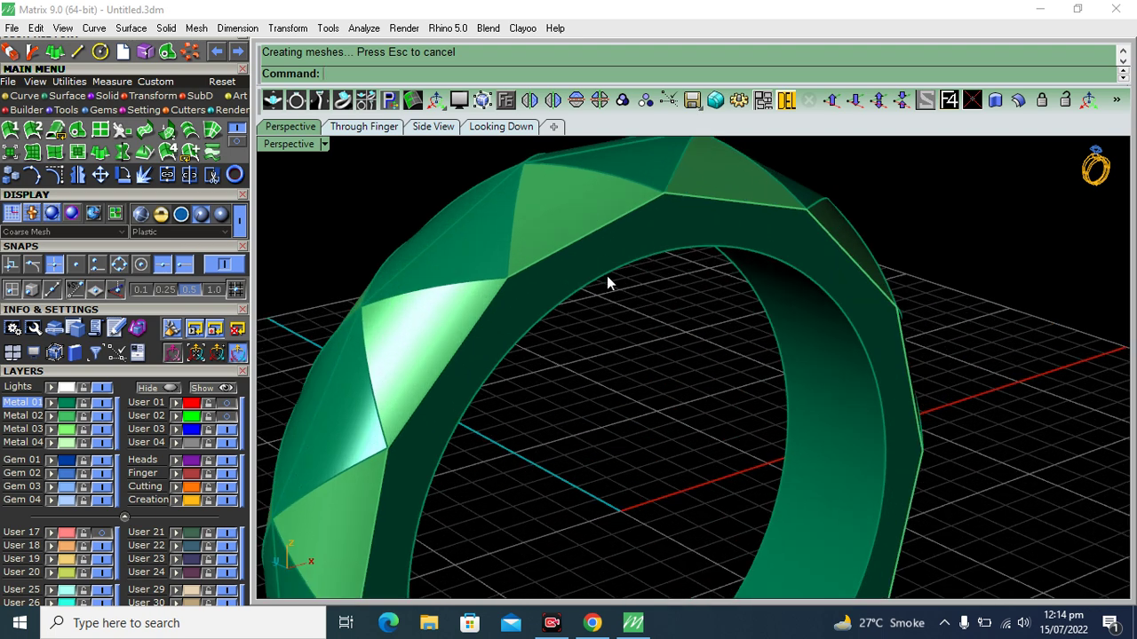
{"action": "left_click", "coordinate": [590, 262]}
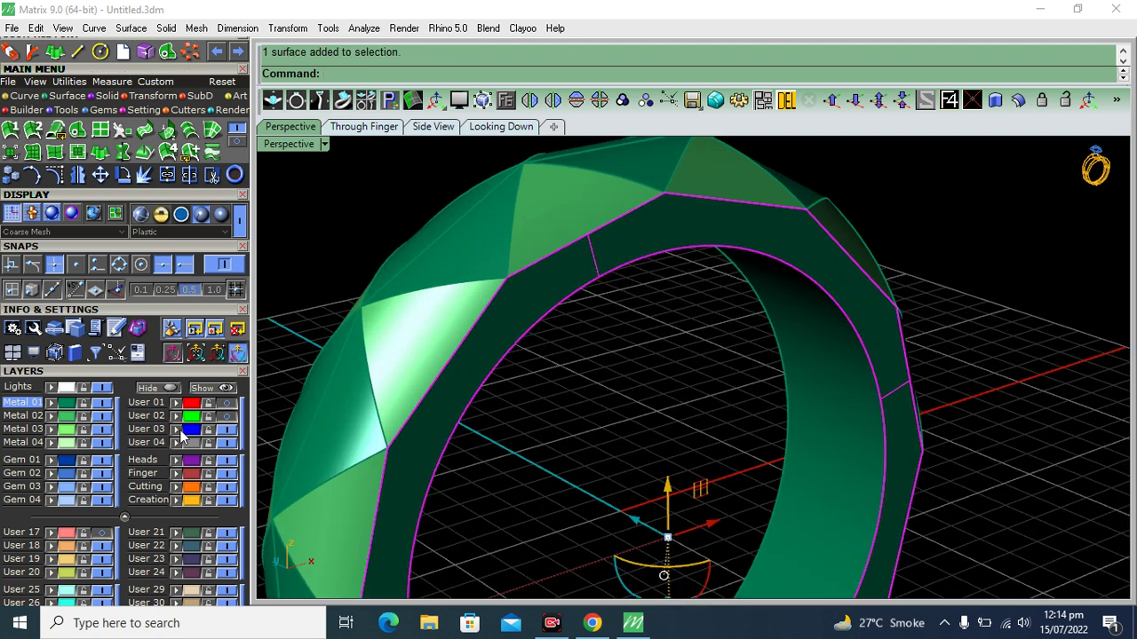
{"action": "scroll", "coordinate": [320, 233], "scroll_direction": "down", "scroll_amount": 2}
{"action": "left_click", "coordinate": [575, 100]}
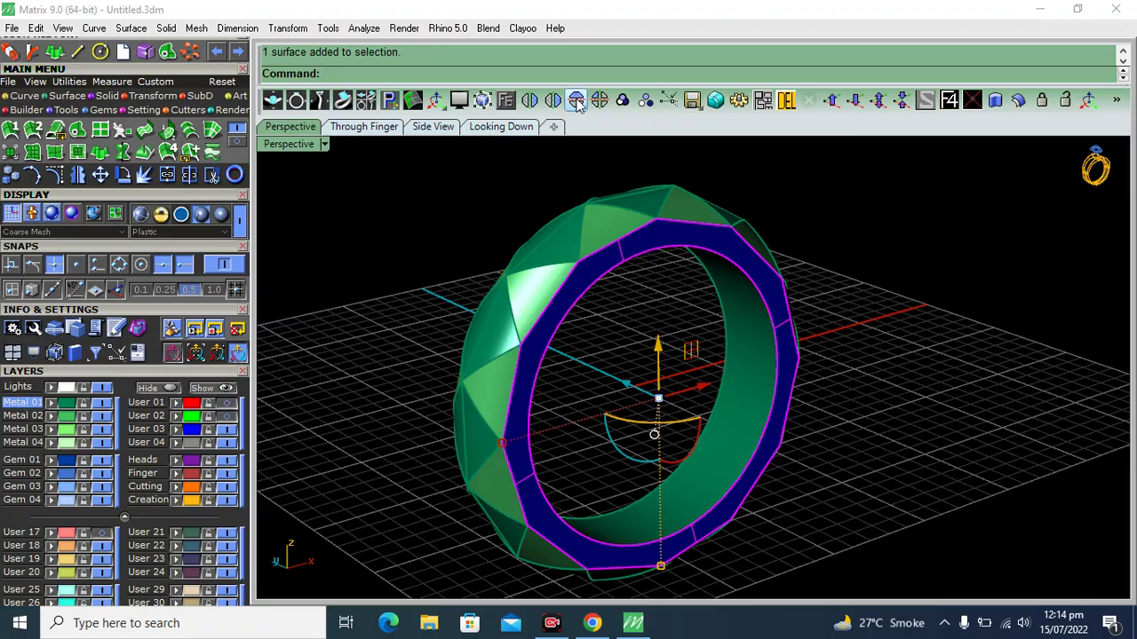
{"action": "mouse_move", "coordinate": [390, 380]}
{"action": "right_mouse_down"}
{"action": "mouse_move", "coordinate": [827, 336]}
{"action": "mouse_move", "coordinate": [469, 347]}
{"action": "mouse_move", "coordinate": [386, 398]}
{"action": "mouse_move", "coordinate": [682, 427]}
{"action": "mouse_move", "coordinate": [602, 417]}
{"action": "right_mouse_up"}
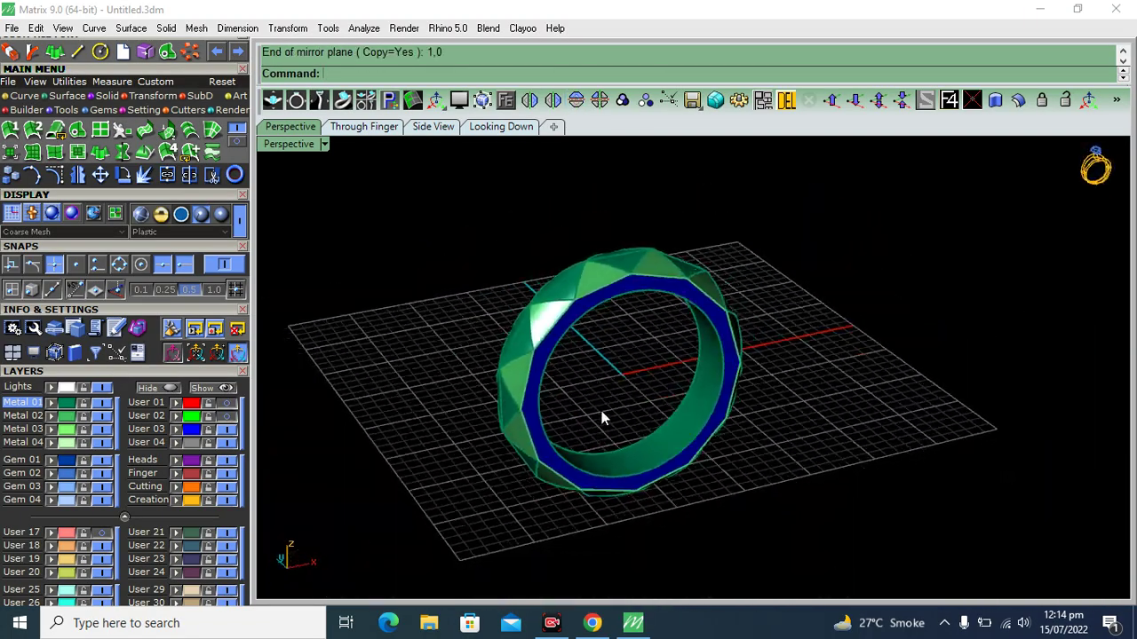
{"action": "scroll", "coordinate": [602, 417], "scroll_direction": "down", "scroll_amount": 2}
{"action": "left_click_drag", "start_coordinate": [465, 535], "coordinate": [446, 562]}
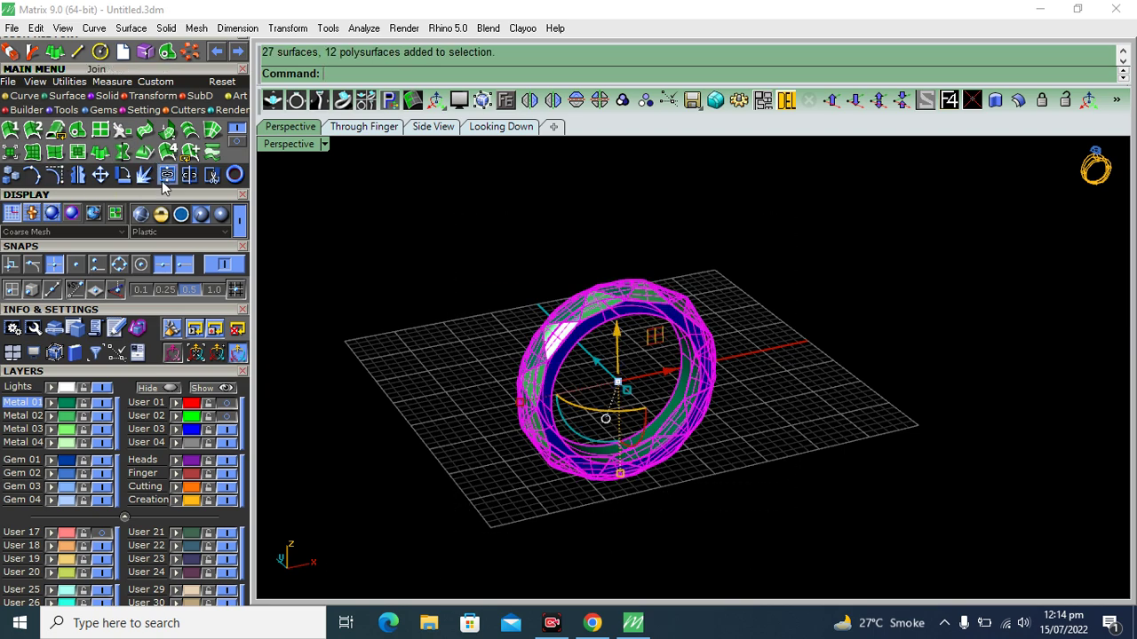
Move the faceted ring band to the green Metal 01 layer
{"action": "mouse_move", "coordinate": [484, 401]}
{"action": "right_mouse_down"}
{"action": "mouse_move", "coordinate": [446, 391]}
{"action": "mouse_move", "coordinate": [523, 459]}
{"action": "right_mouse_up"}
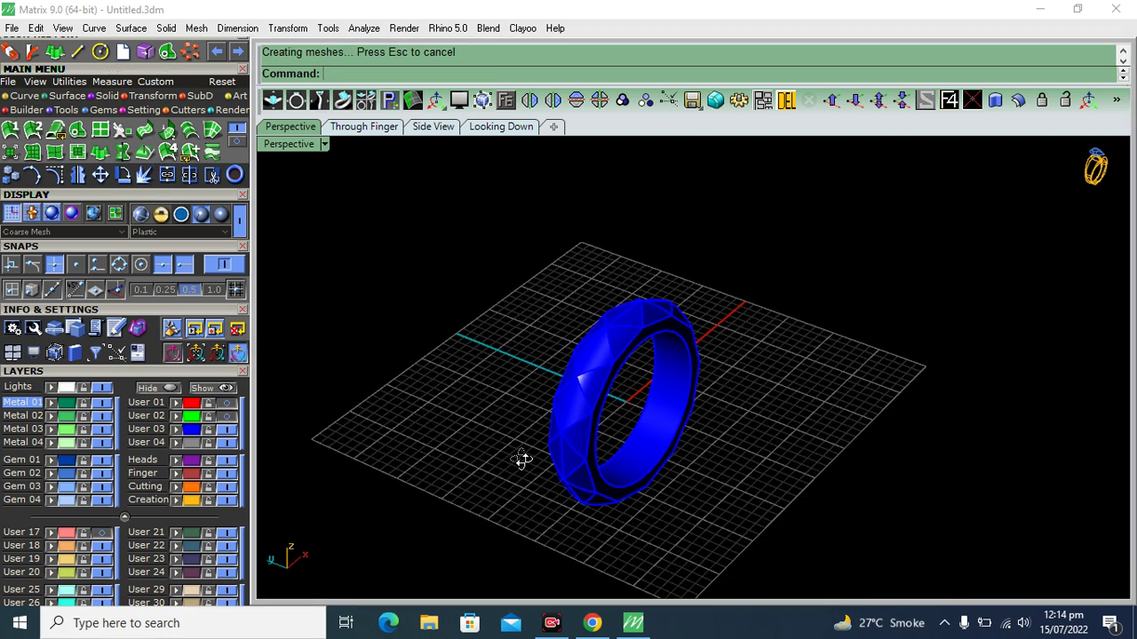
{"action": "scroll", "coordinate": [612, 381], "scroll_direction": "up", "scroll_amount": 3}
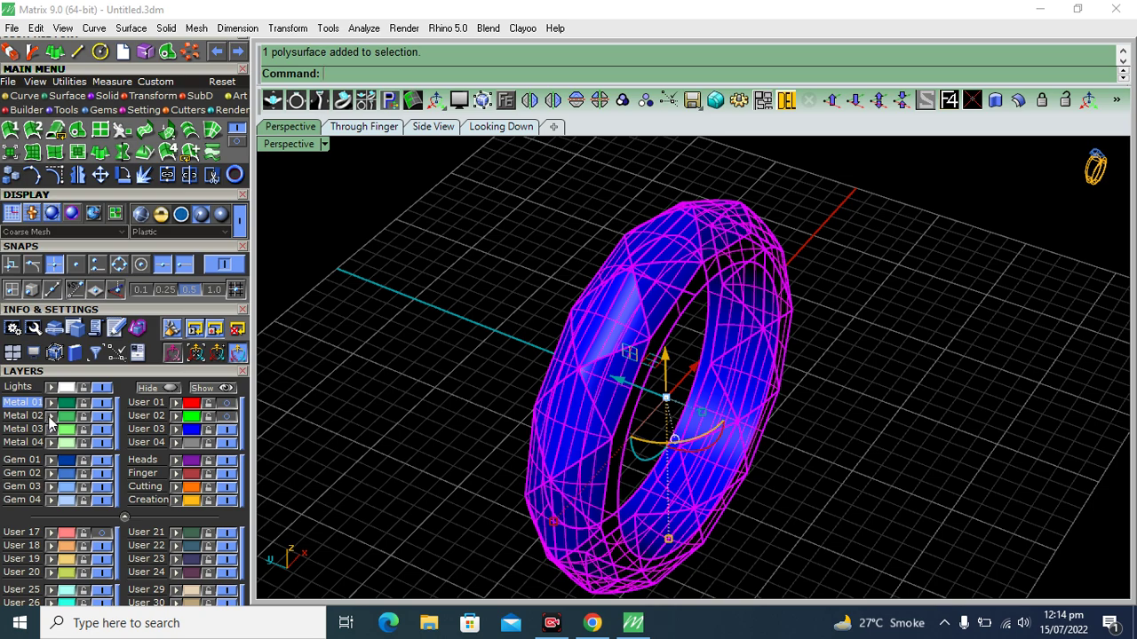
{"action": "left_click", "coordinate": [49, 417]}
{"action": "left_click", "coordinate": [577, 384]}
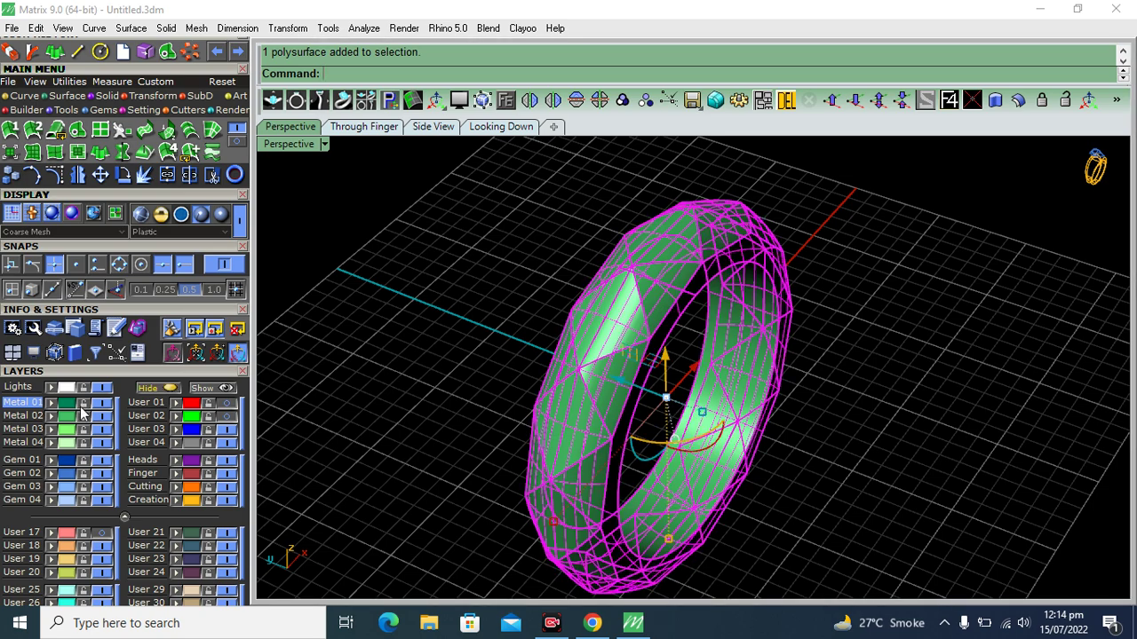
{"action": "left_click", "coordinate": [53, 405]}
{"action": "mouse_move", "coordinate": [746, 389]}
{"action": "right_mouse_down"}
{"action": "mouse_move", "coordinate": [722, 472]}
{"action": "mouse_move", "coordinate": [672, 414]}
{"action": "mouse_move", "coordinate": [645, 323]}
{"action": "mouse_move", "coordinate": [687, 299]}
{"action": "mouse_move", "coordinate": [961, 324]}
{"action": "mouse_move", "coordinate": [586, 391]}
{"action": "mouse_move", "coordinate": [644, 407]}
{"action": "right_mouse_up"}
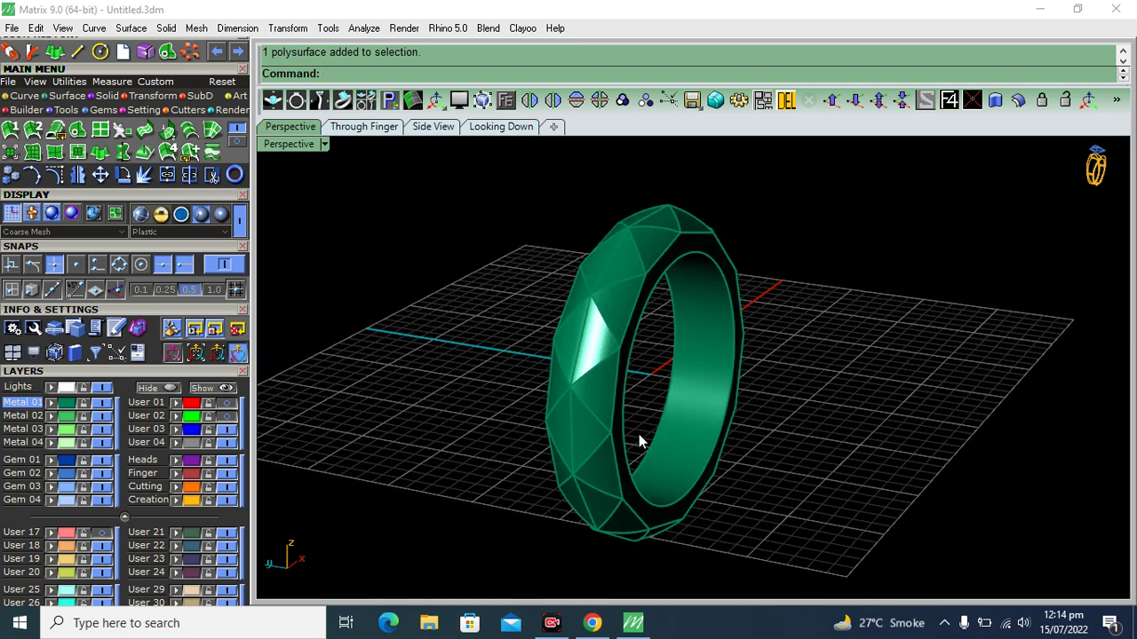
{"action": "mouse_move", "coordinate": [719, 436]}
{"action": "right_mouse_down"}
{"action": "mouse_move", "coordinate": [749, 373]}
{"action": "mouse_move", "coordinate": [675, 439]}
{"action": "mouse_move", "coordinate": [649, 500]}
{"action": "mouse_move", "coordinate": [568, 358]}
{"action": "right_mouse_up"}
{"action": "scroll", "coordinate": [567, 353], "scroll_direction": "down", "scroll_amount": 3}
{"action": "left_click", "coordinate": [612, 309]}
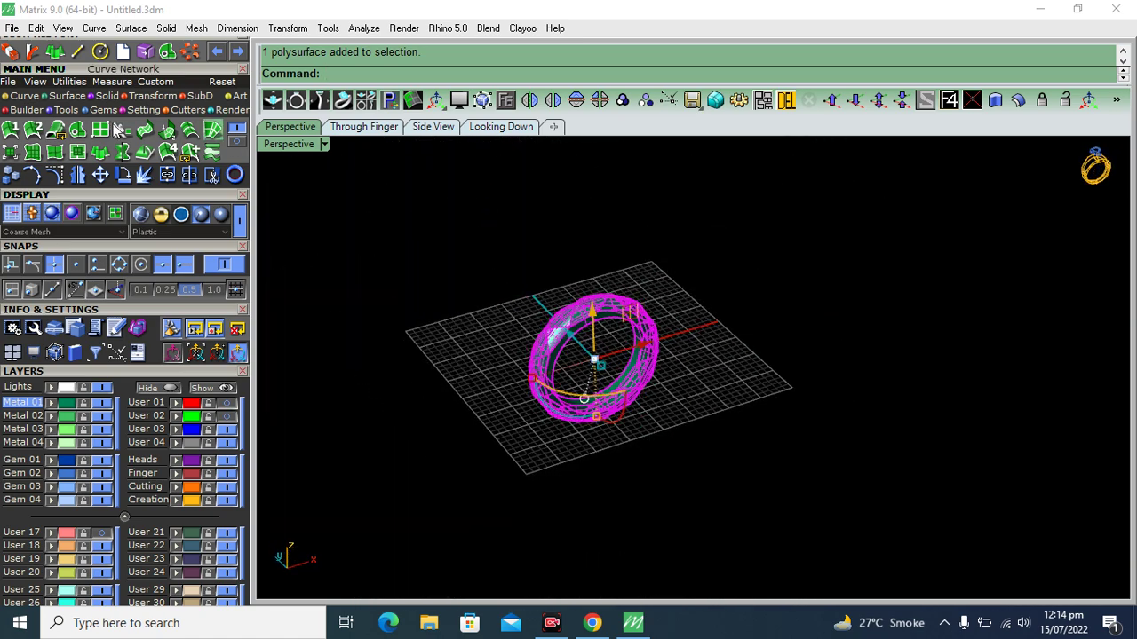
{"action": "left_click", "coordinate": [104, 96]}
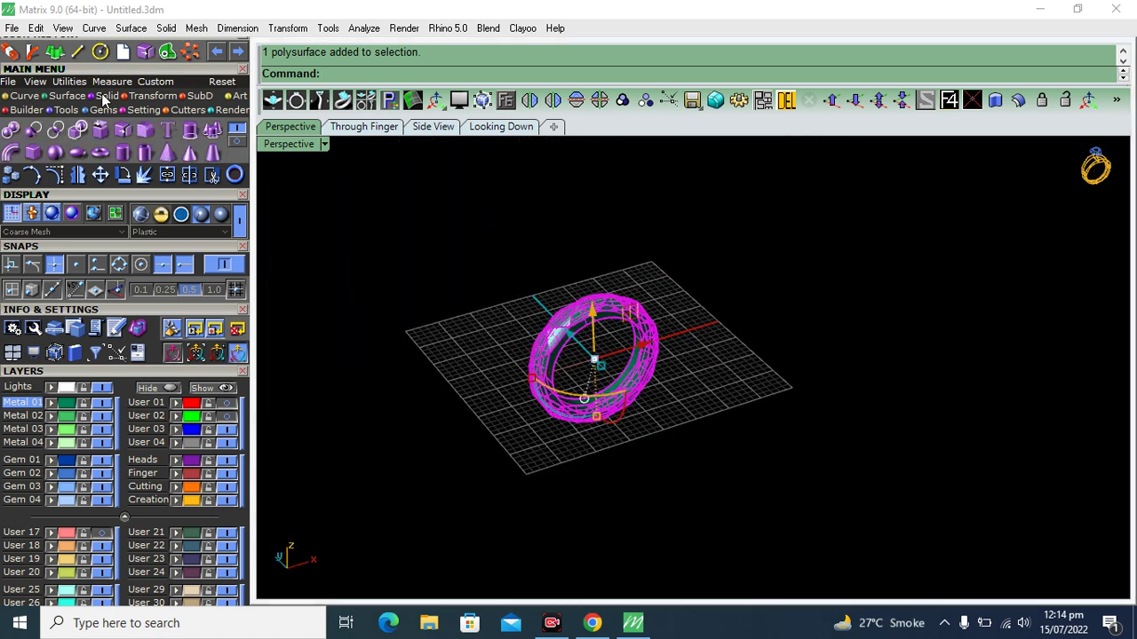
Fillet all the ring's edges with SetAll radius 0.25
{"action": "left_click", "coordinate": [146, 133]}
{"action": "left_click_drag", "start_coordinate": [399, 527], "coordinate": [400, 529]}
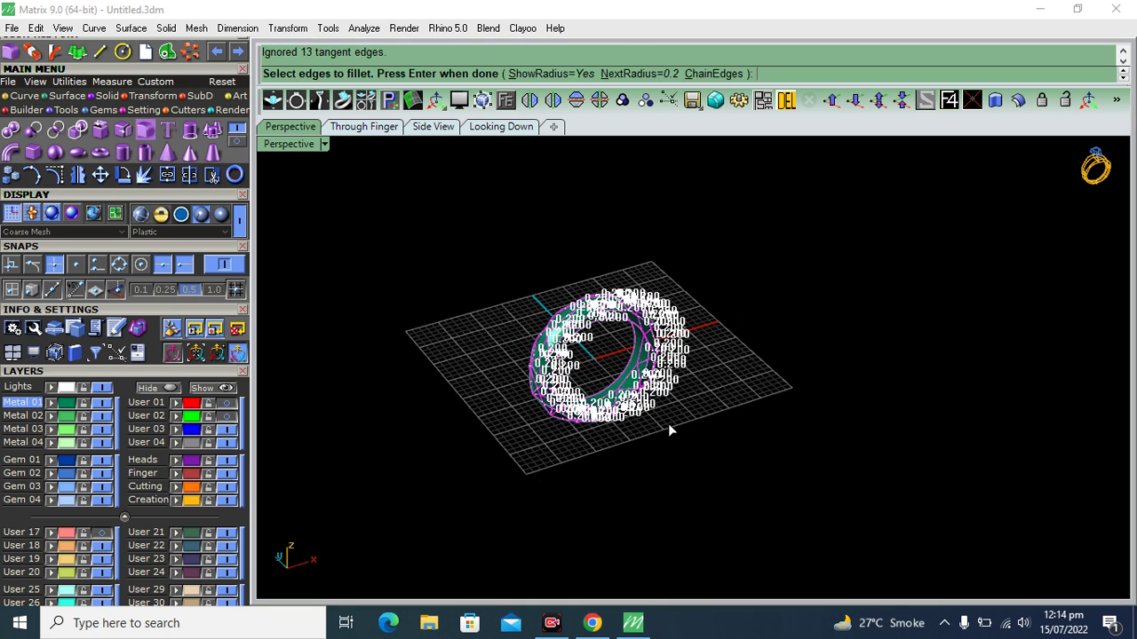
{"action": "right_click", "coordinate": [701, 426]}
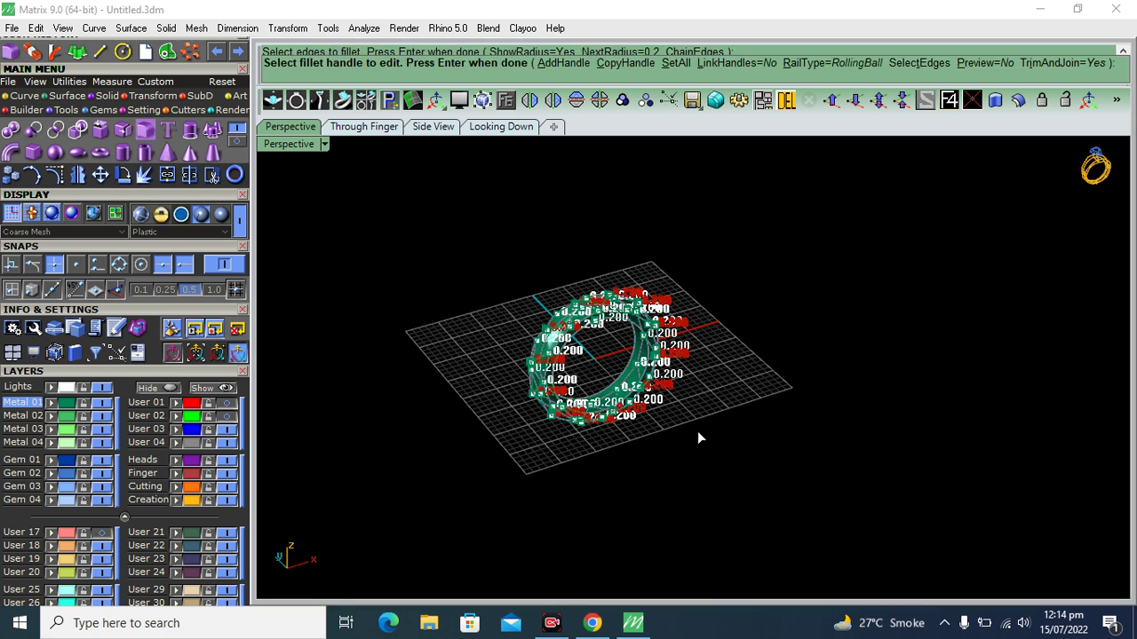
{"action": "left_click", "coordinate": [677, 63]}
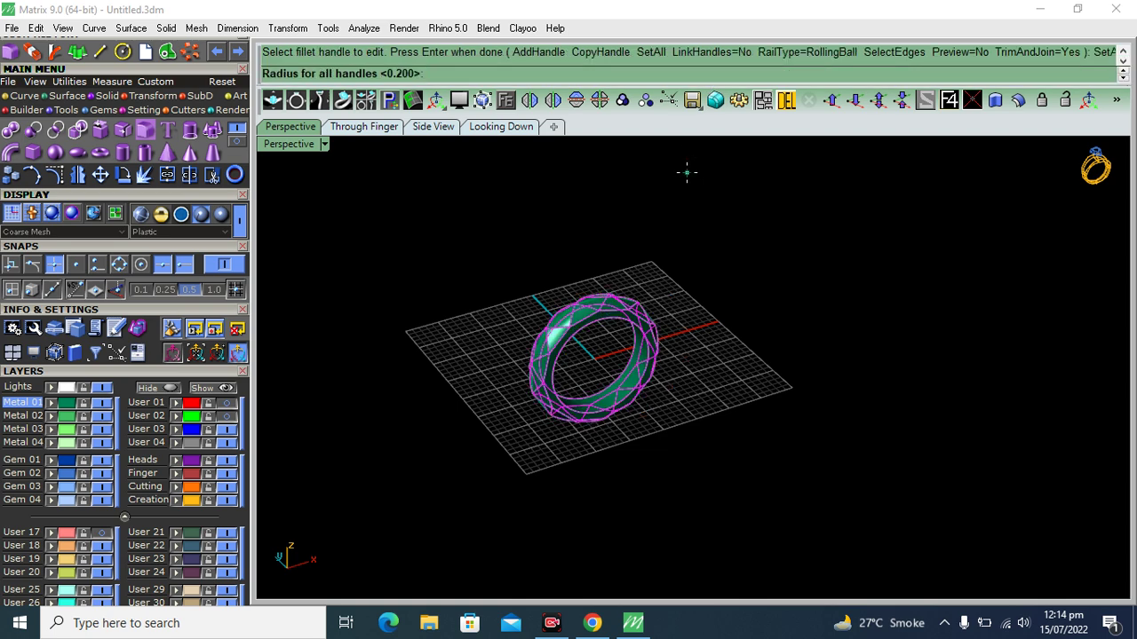
{"action": "type", "text": ".25"}
{"action": "key", "text": "Return"}
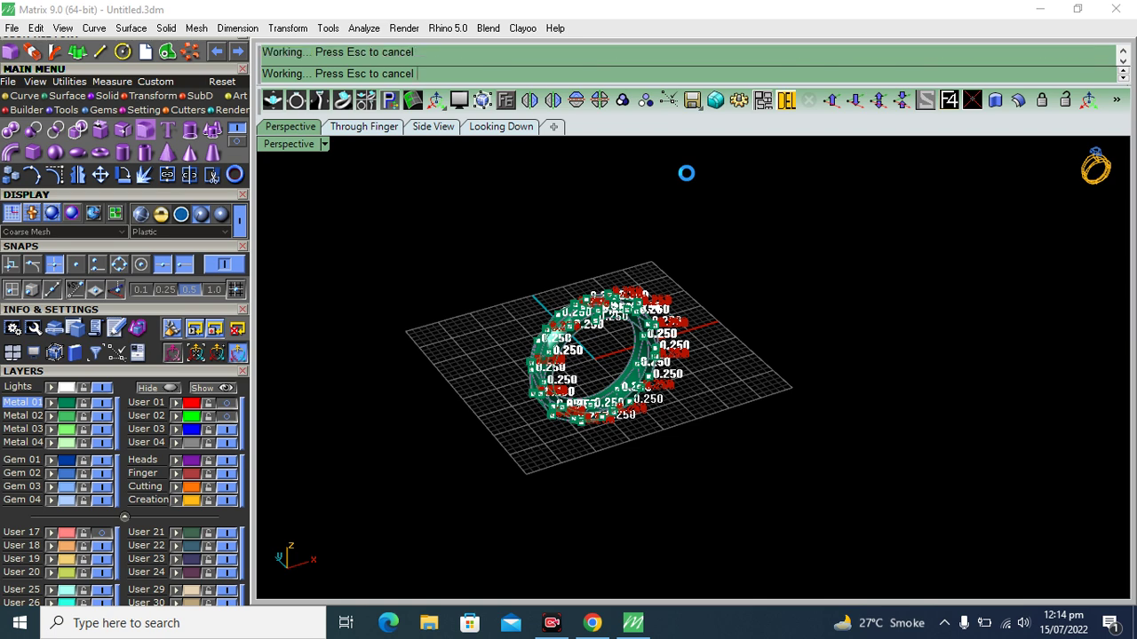
Inspect the filleted ring from several angles and straight through the finger hole
{"action": "scroll", "coordinate": [607, 334], "scroll_direction": "up", "scroll_amount": 5}
{"action": "mouse_move", "coordinate": [578, 329]}
{"action": "right_mouse_down"}
{"action": "mouse_move", "coordinate": [696, 269]}
{"action": "mouse_move", "coordinate": [668, 247]}
{"action": "right_mouse_up"}
{"action": "scroll", "coordinate": [668, 247], "scroll_direction": "up", "scroll_amount": 2}
{"action": "mouse_move", "coordinate": [705, 283]}
{"action": "right_mouse_down"}
{"action": "mouse_move", "coordinate": [748, 392]}
{"action": "mouse_move", "coordinate": [627, 403]}
{"action": "mouse_move", "coordinate": [579, 441]}
{"action": "mouse_move", "coordinate": [701, 412]}
{"action": "mouse_move", "coordinate": [553, 363]}
{"action": "mouse_move", "coordinate": [711, 383]}
{"action": "right_mouse_up"}
{"action": "scroll", "coordinate": [643, 300], "scroll_direction": "down", "scroll_amount": 3}
{"action": "mouse_move", "coordinate": [643, 299]}
{"action": "right_mouse_down"}
{"action": "mouse_move", "coordinate": [683, 502]}
{"action": "mouse_move", "coordinate": [760, 486]}
{"action": "right_mouse_up"}
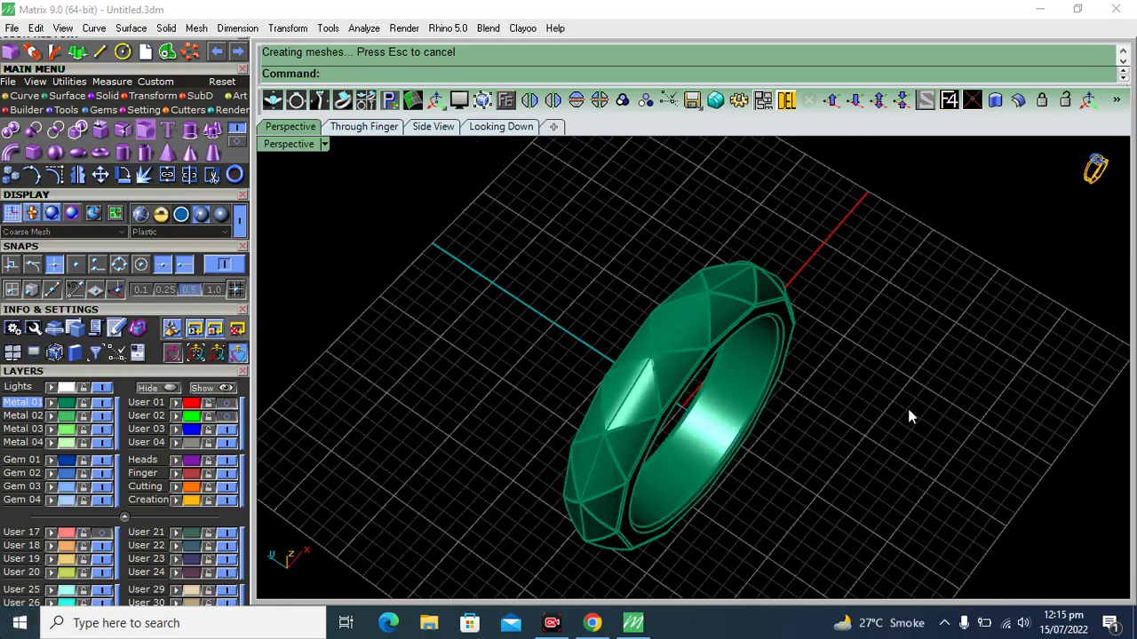
{"action": "mouse_move", "coordinate": [940, 437]}
{"action": "right_mouse_down"}
{"action": "mouse_move", "coordinate": [802, 350]}
{"action": "mouse_move", "coordinate": [903, 307]}
{"action": "mouse_move", "coordinate": [733, 287]}
{"action": "mouse_move", "coordinate": [657, 296]}
{"action": "mouse_move", "coordinate": [687, 365]}
{"action": "right_mouse_up"}
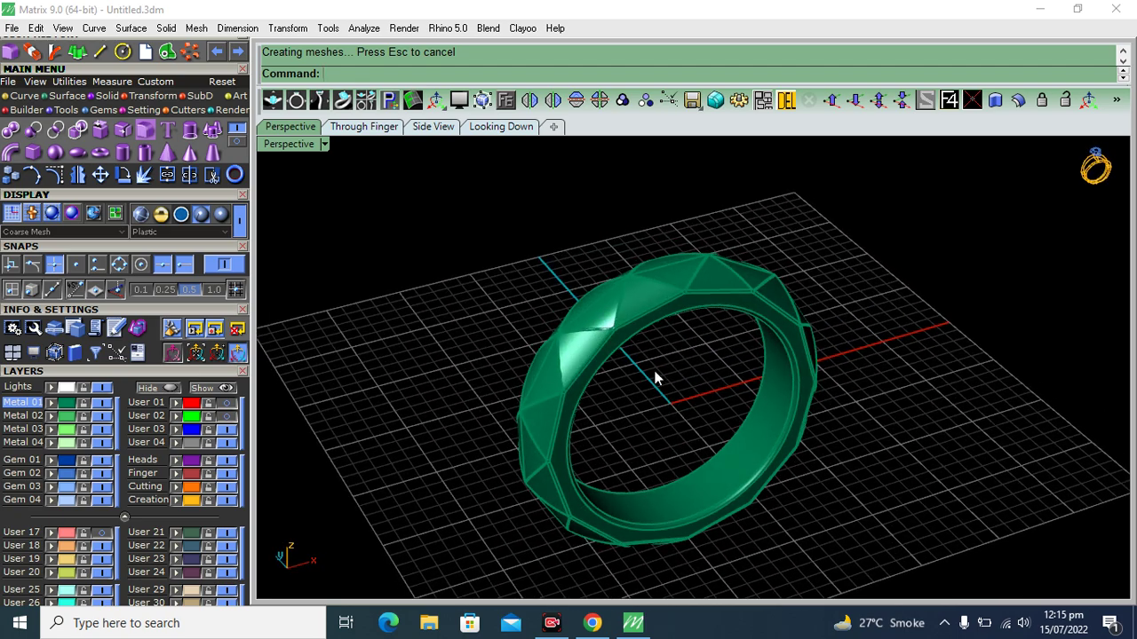
{"action": "mouse_move", "coordinate": [853, 432]}
{"action": "right_mouse_down"}
{"action": "mouse_move", "coordinate": [865, 420]}
{"action": "mouse_move", "coordinate": [583, 317]}
{"action": "mouse_move", "coordinate": [578, 399]}
{"action": "mouse_move", "coordinate": [574, 307]}
{"action": "right_mouse_up"}
{"action": "left_click", "coordinate": [364, 126]}
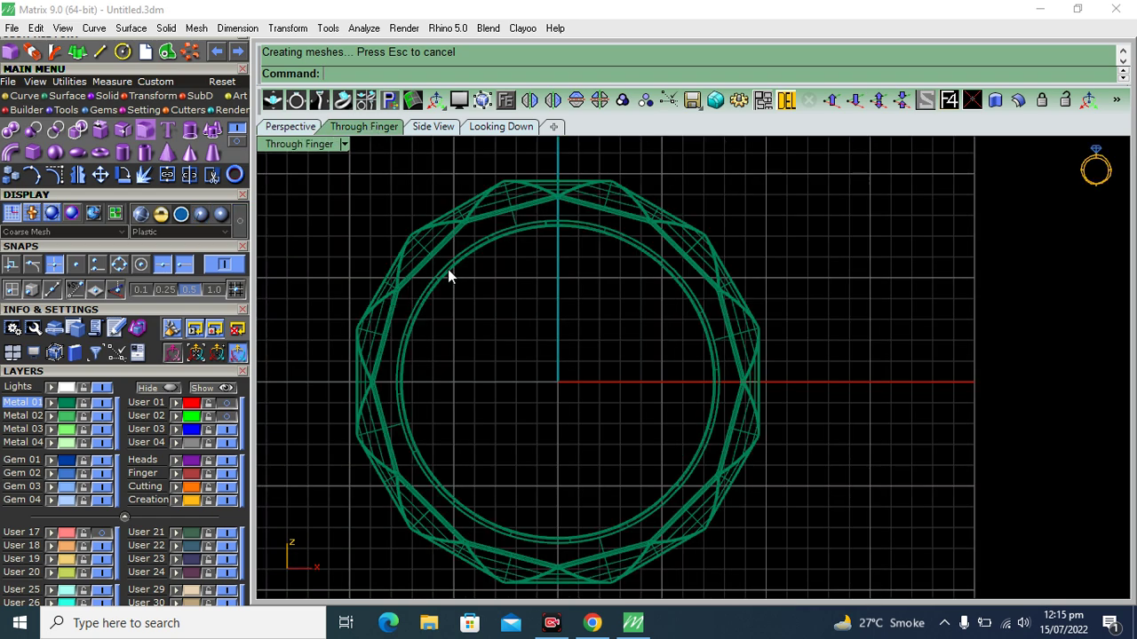
{"action": "scroll", "coordinate": [661, 346], "scroll_direction": "down", "scroll_amount": 2}
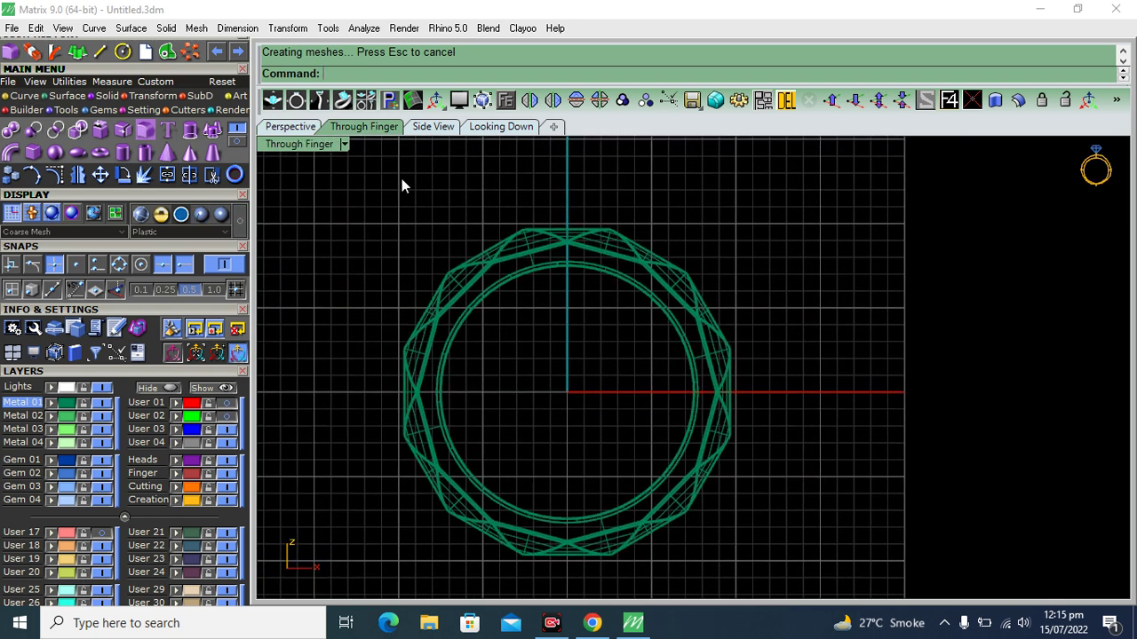
{"action": "left_click", "coordinate": [290, 126]}
{"action": "mouse_move", "coordinate": [399, 228]}
{"action": "right_mouse_down"}
{"action": "mouse_move", "coordinate": [589, 343]}
{"action": "mouse_move", "coordinate": [533, 267]}
{"action": "right_mouse_up"}
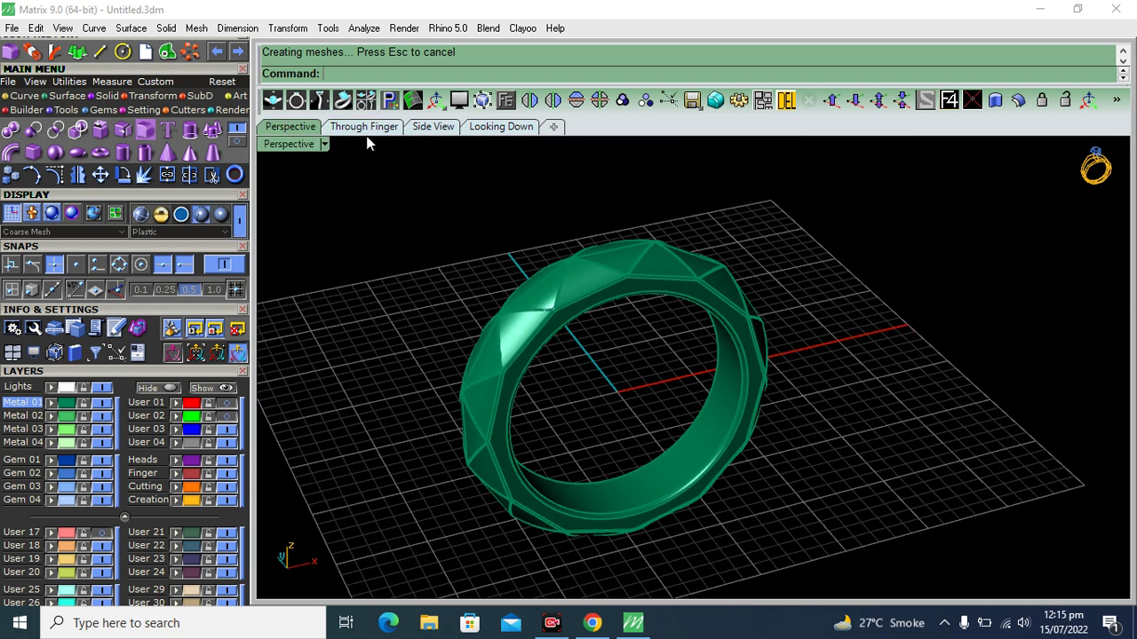
{"action": "left_click", "coordinate": [361, 130]}
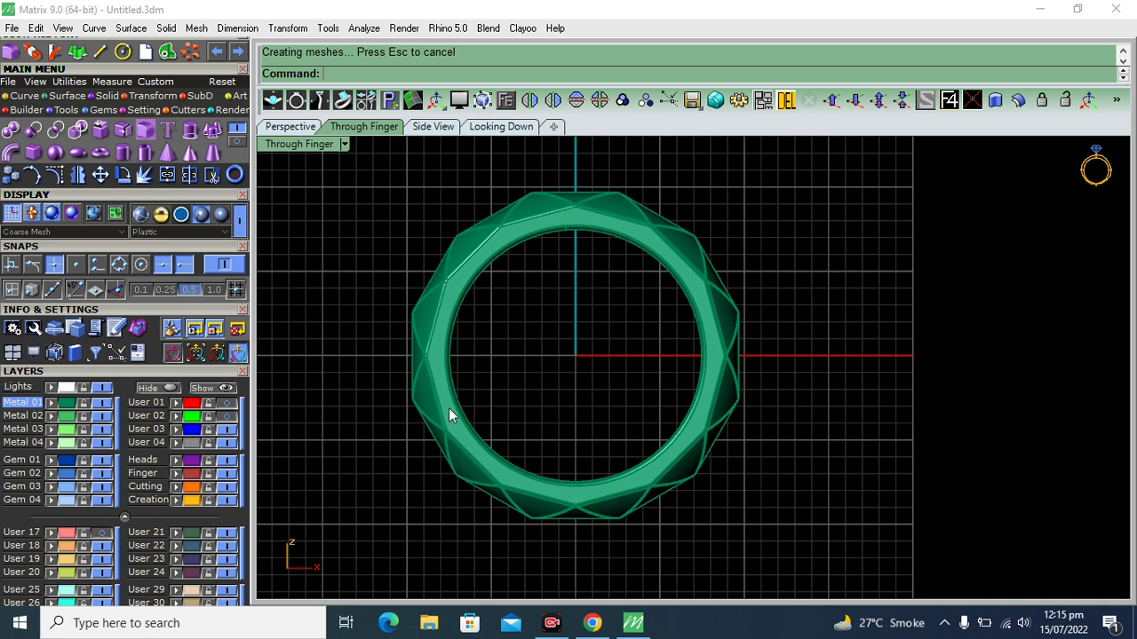
{"action": "right_click_drag", "start_coordinate": [573, 304], "coordinate": [449, 414]}
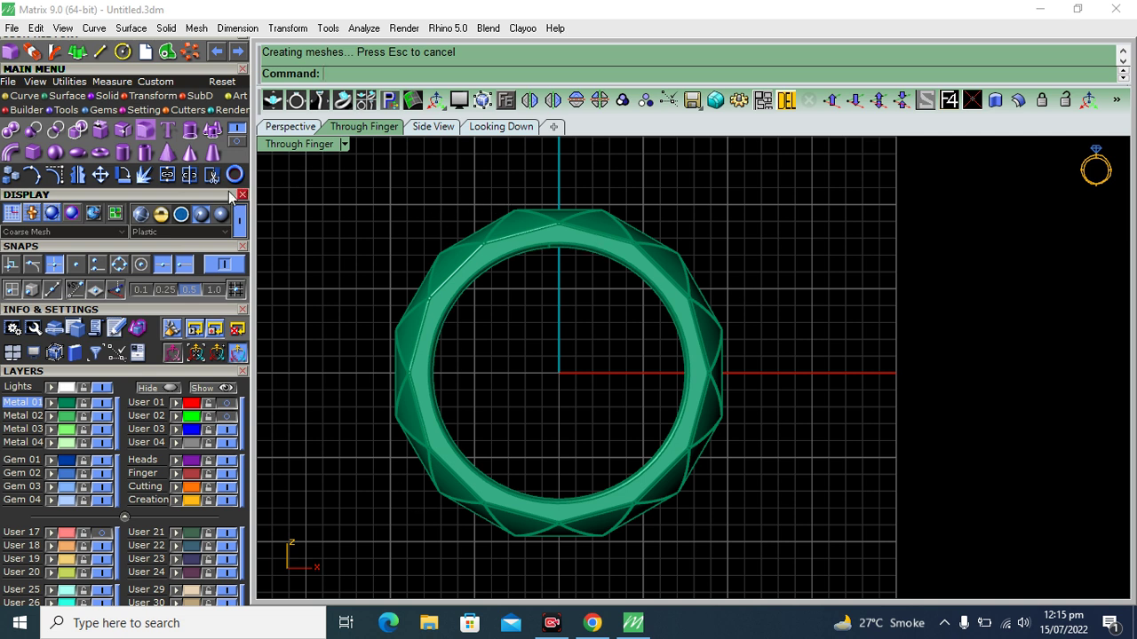
{"action": "left_click", "coordinate": [110, 370]}
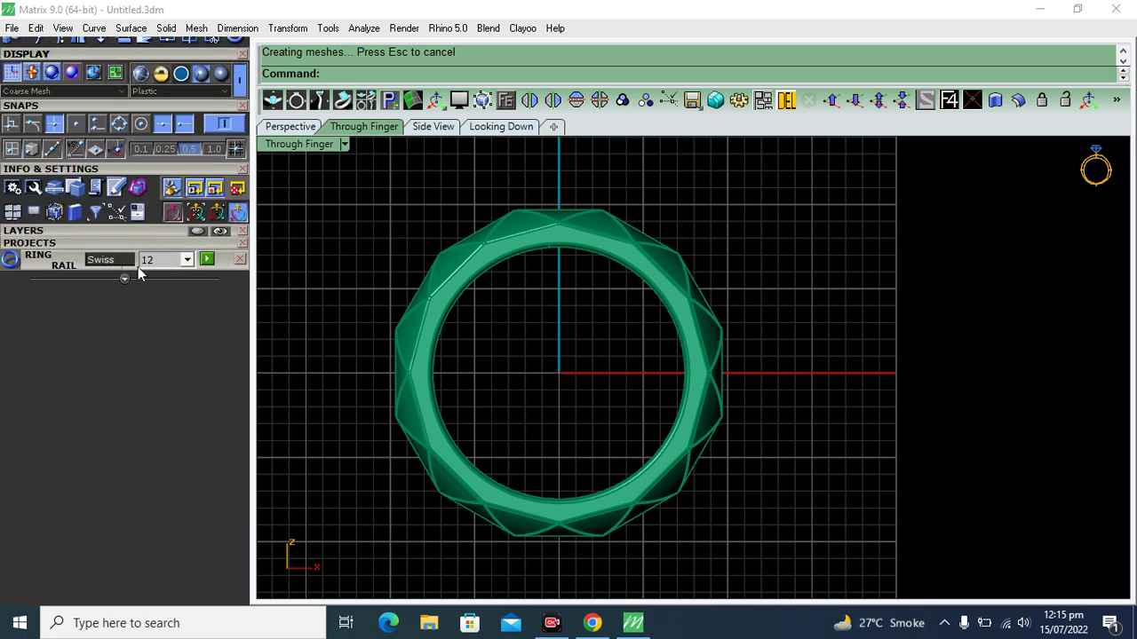
Set the ring rail to size 10, then size 9, confirming the replacement each time
{"action": "left_click", "coordinate": [207, 259]}
{"action": "left_click", "coordinate": [187, 260]}
{"action": "scroll", "coordinate": [186, 327], "scroll_direction": "up", "scroll_amount": 3}
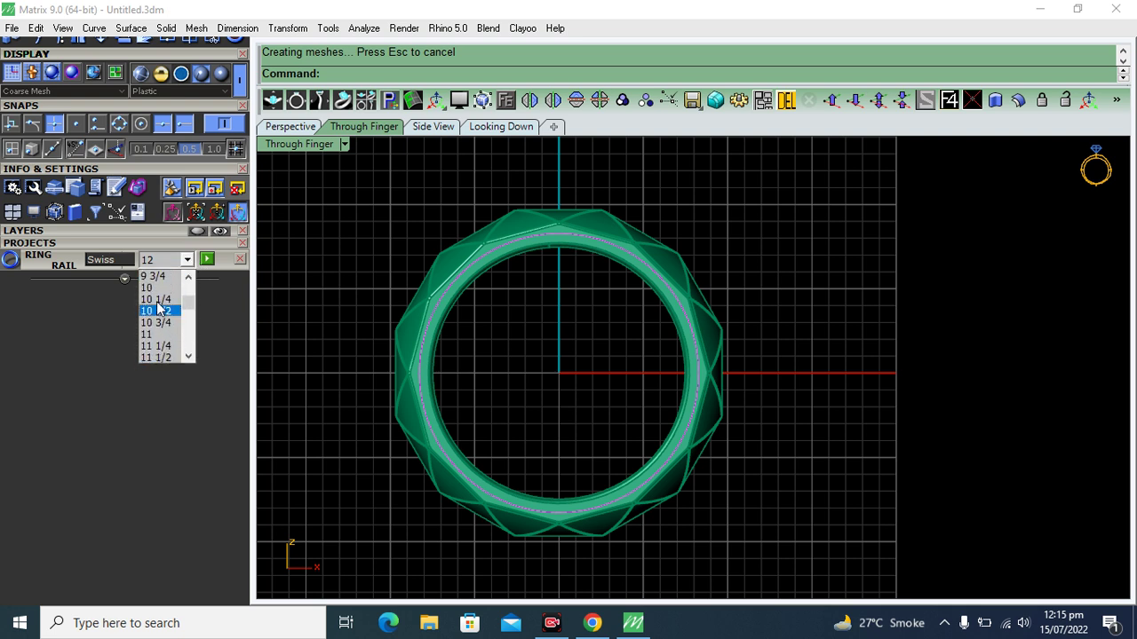
{"action": "left_click", "coordinate": [153, 287]}
{"action": "left_click", "coordinate": [484, 340]}
{"action": "left_click", "coordinate": [187, 260]}
{"action": "scroll", "coordinate": [164, 320], "scroll_direction": "up", "scroll_amount": 2}
{"action": "left_click", "coordinate": [150, 302]}
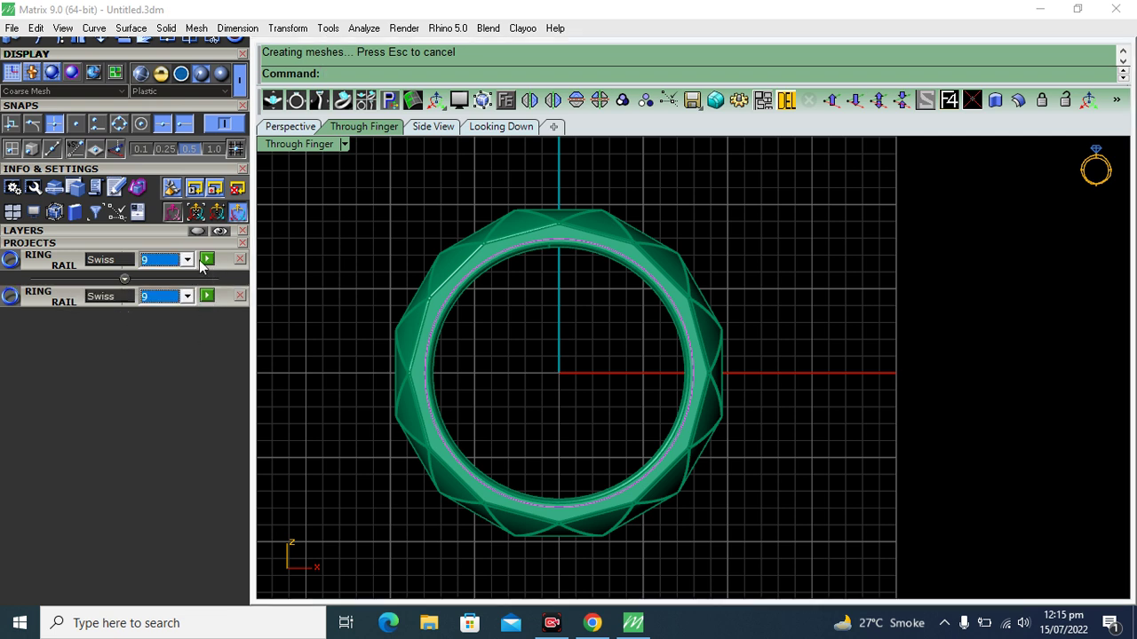
{"action": "left_click", "coordinate": [206, 261]}
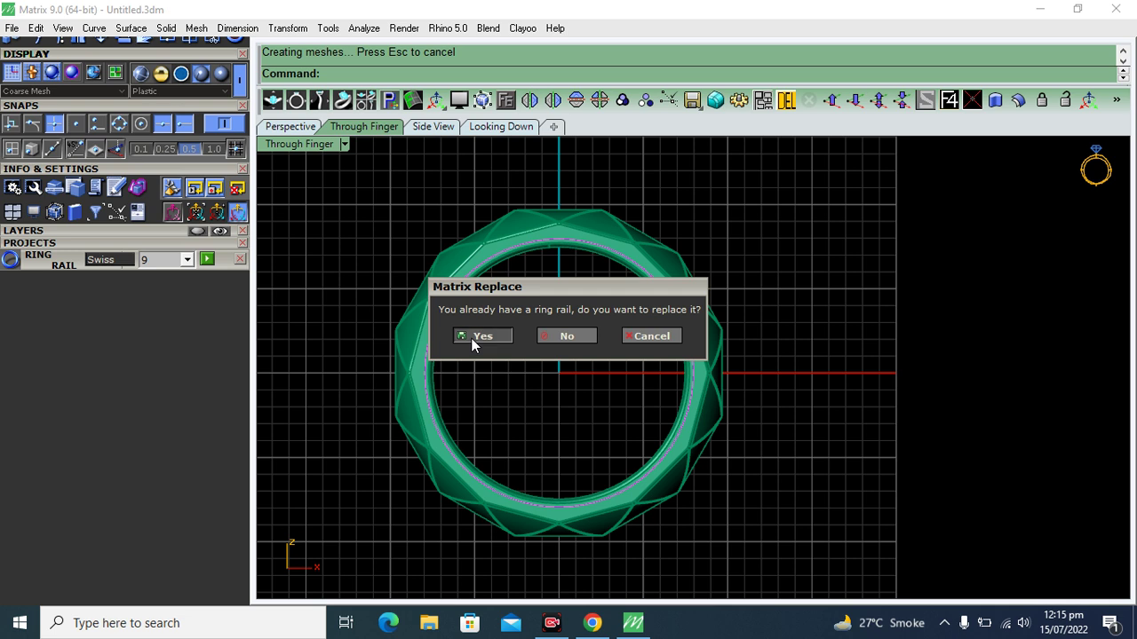
{"action": "left_click", "coordinate": [472, 343]}
Change the ring rail to size 6, then settle on Swiss size 7
{"action": "left_click", "coordinate": [187, 260]}
{"action": "scroll", "coordinate": [191, 325], "scroll_direction": "up", "scroll_amount": 4}
{"action": "left_click", "coordinate": [178, 276]}
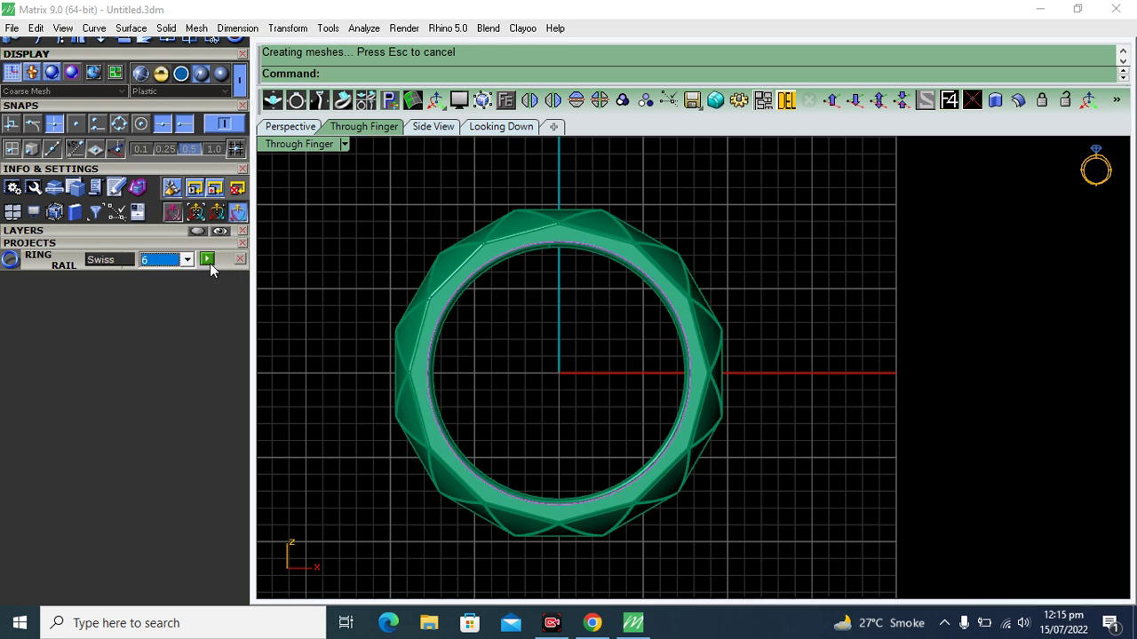
{"action": "left_click", "coordinate": [207, 260]}
{"action": "left_click", "coordinate": [487, 339]}
{"action": "scroll", "coordinate": [429, 375], "scroll_direction": "up", "scroll_amount": 3}
{"action": "left_click", "coordinate": [187, 261]}
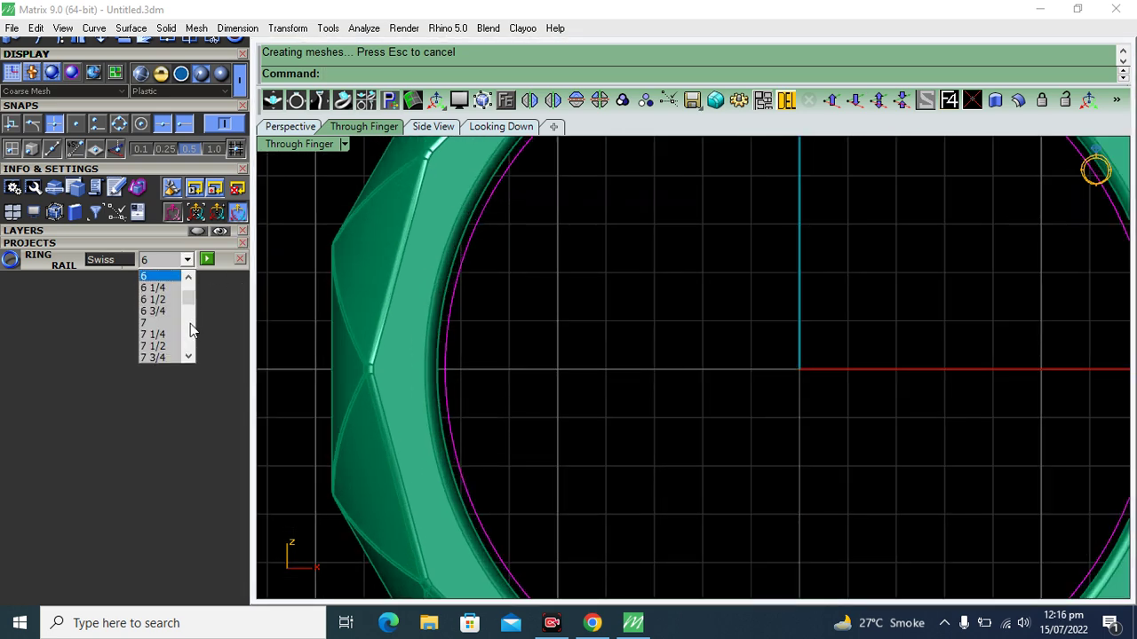
{"action": "left_click", "coordinate": [144, 323]}
{"action": "left_click", "coordinate": [207, 261]}
{"action": "left_click", "coordinate": [477, 338]}
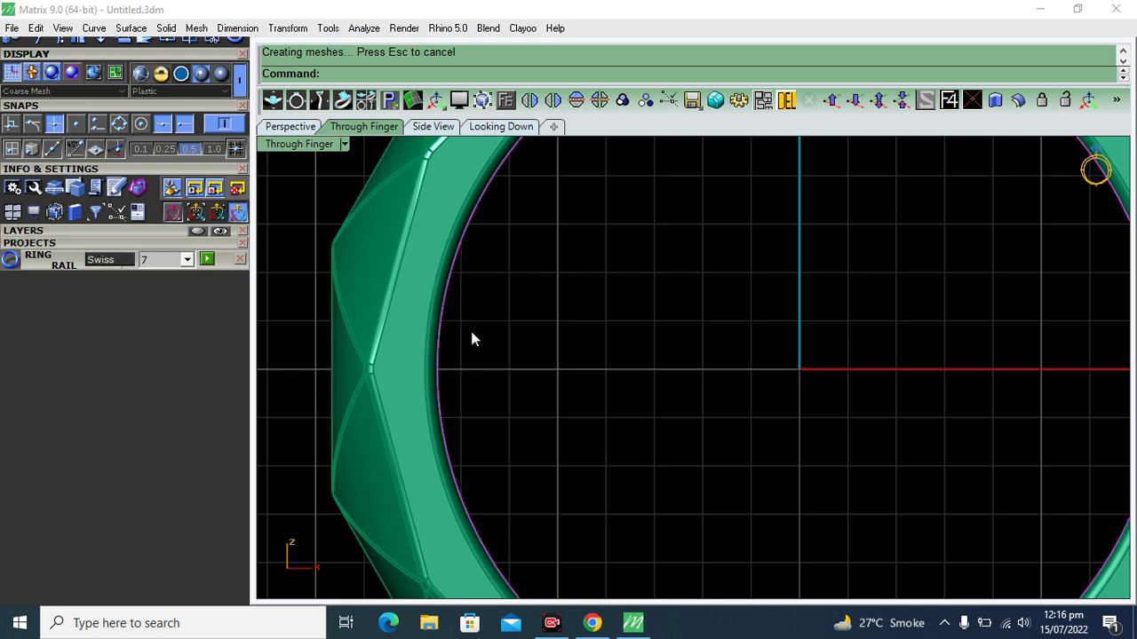
In Perspective view, window-select the resized ring together with its rail
{"action": "scroll", "coordinate": [461, 356], "scroll_direction": "down", "scroll_amount": 4}
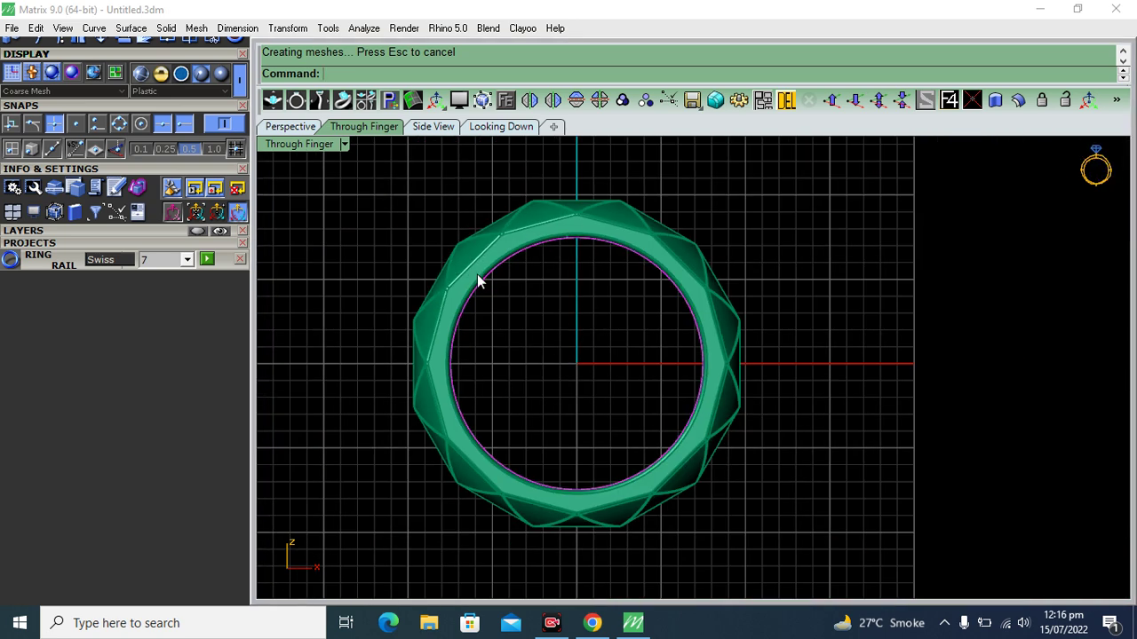
{"action": "left_click", "coordinate": [868, 249]}
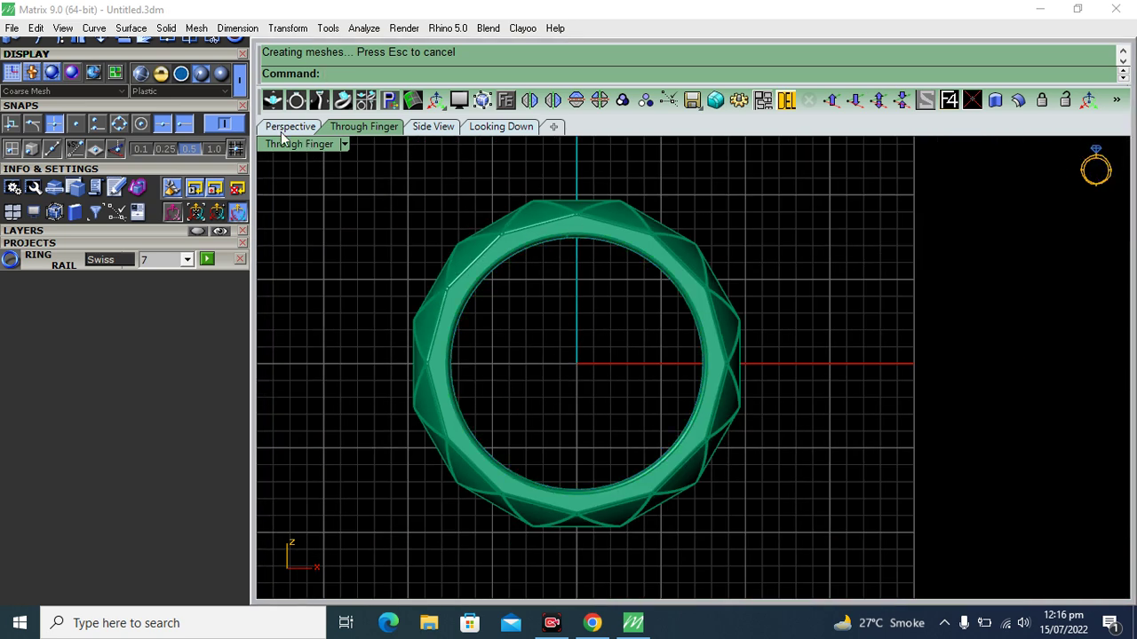
{"action": "left_click", "coordinate": [283, 133]}
{"action": "scroll", "coordinate": [525, 355], "scroll_direction": "down", "scroll_amount": 3}
{"action": "left_click_drag", "start_coordinate": [816, 243], "coordinate": [459, 517]}
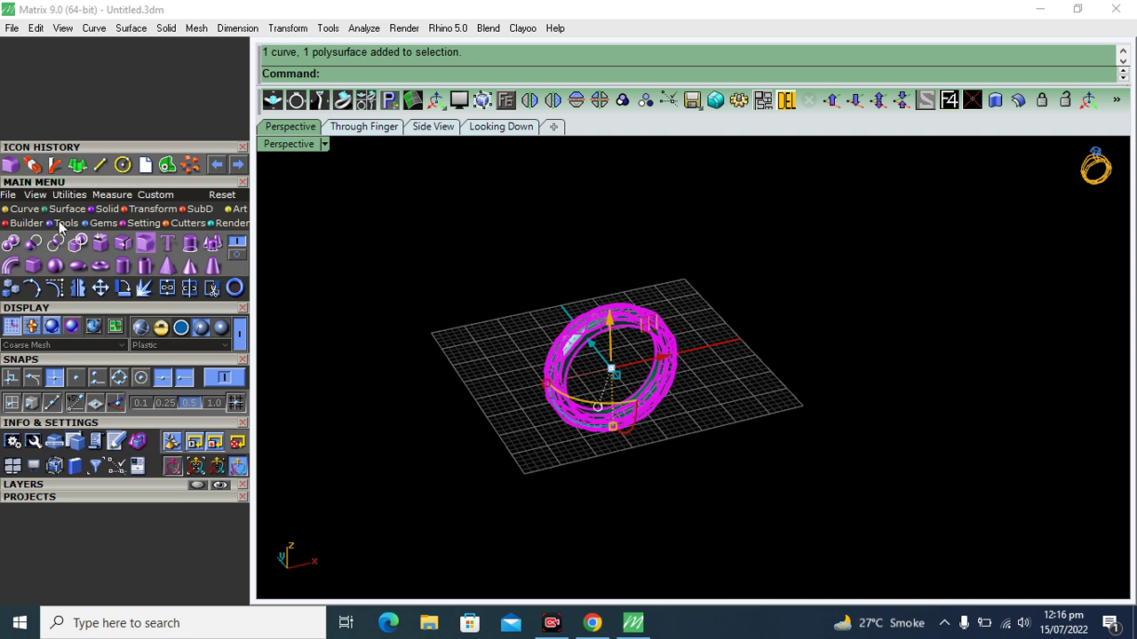
Open Ring Resizer and load the faceted ring as the model, detected as size 7
{"action": "left_click", "coordinate": [63, 224]}
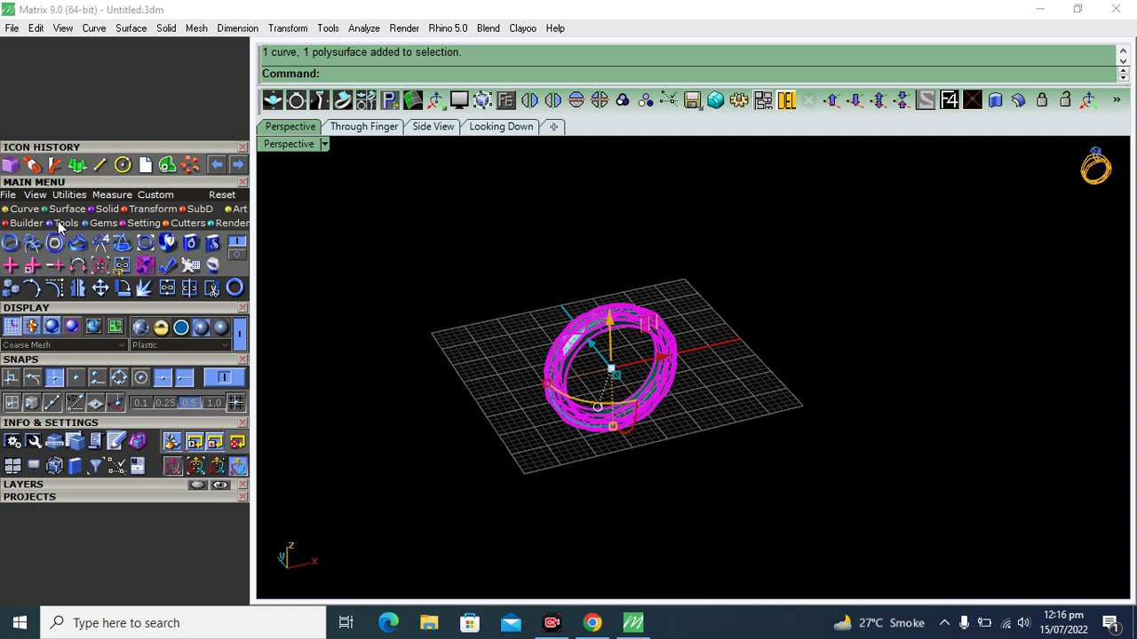
{"action": "left_click", "coordinate": [146, 245]}
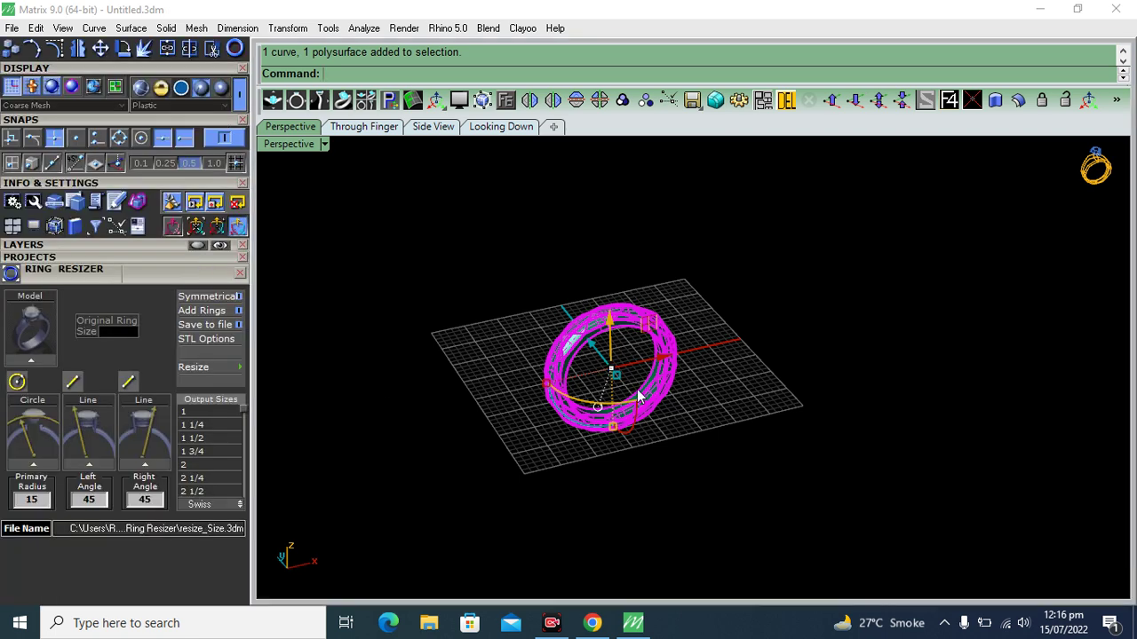
{"action": "key", "text": "Escape"}
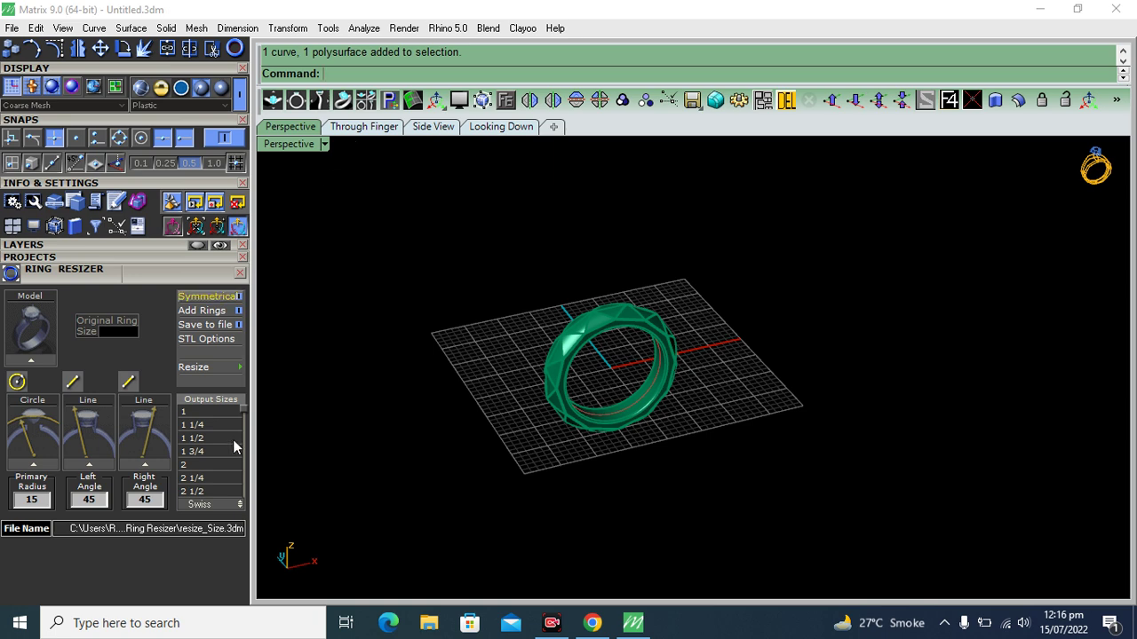
{"action": "left_click_drag", "start_coordinate": [557, 406], "coordinate": [454, 532]}
{"action": "left_click", "coordinate": [30, 360]}
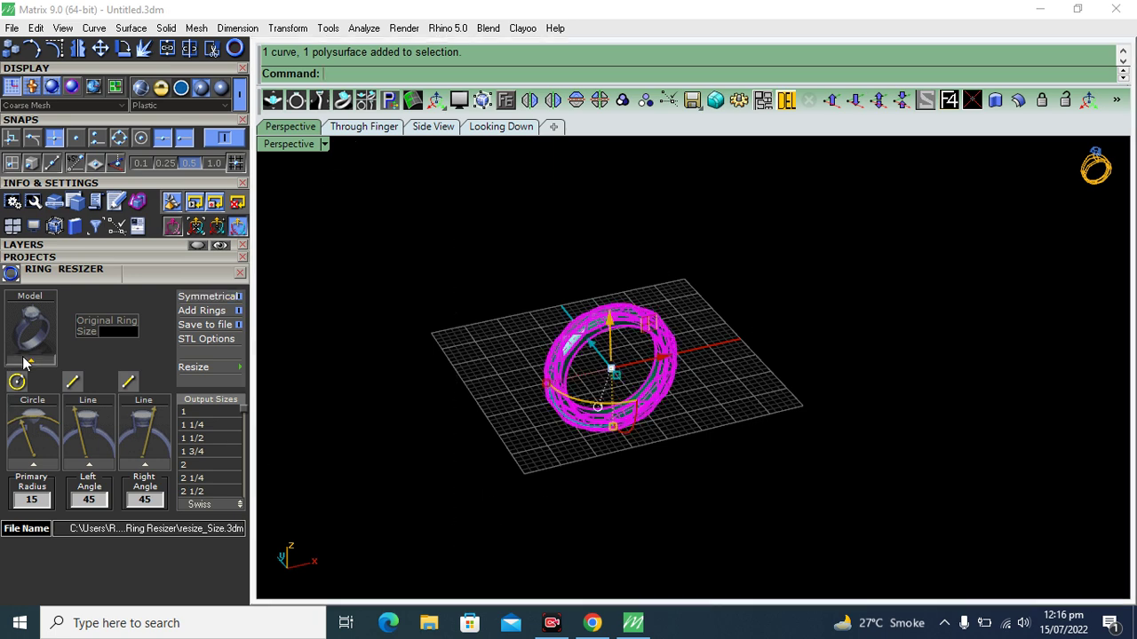
Check the ring in Through Finger view, back to Perspective, and pick output size 20
{"action": "right_click_drag", "start_coordinate": [481, 320], "coordinate": [528, 368]}
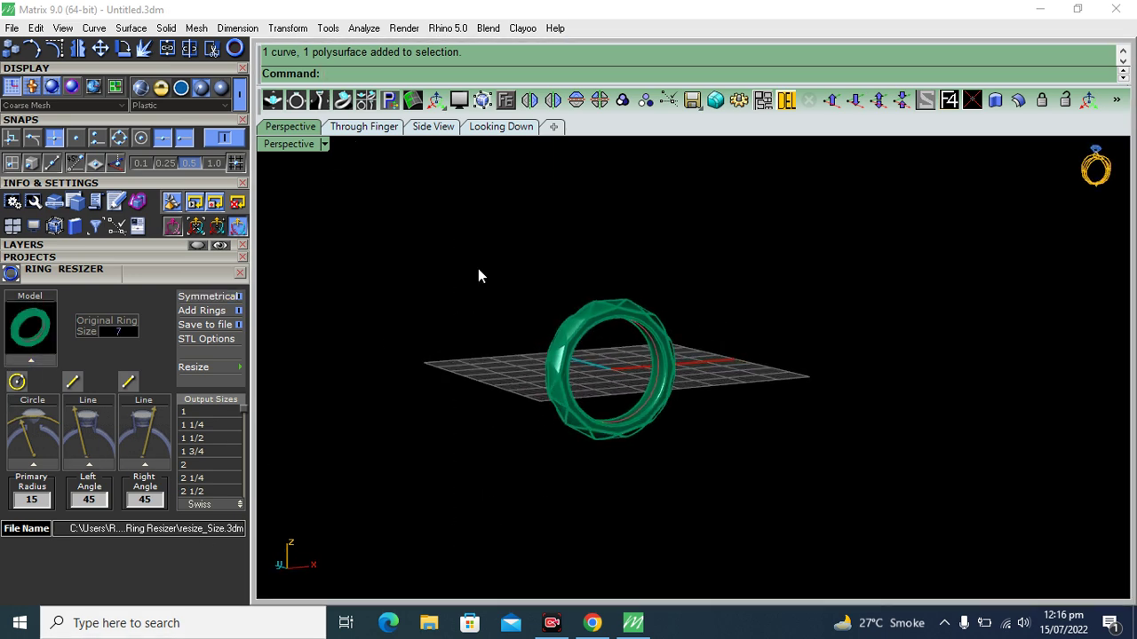
{"action": "left_click", "coordinate": [360, 128]}
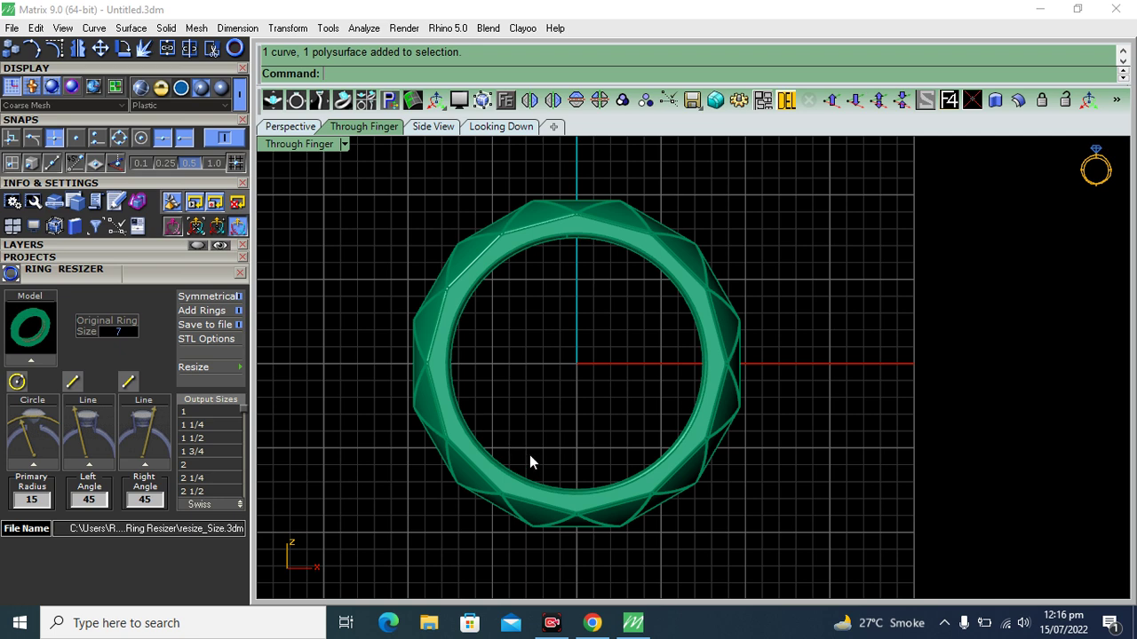
{"action": "left_click", "coordinate": [289, 128]}
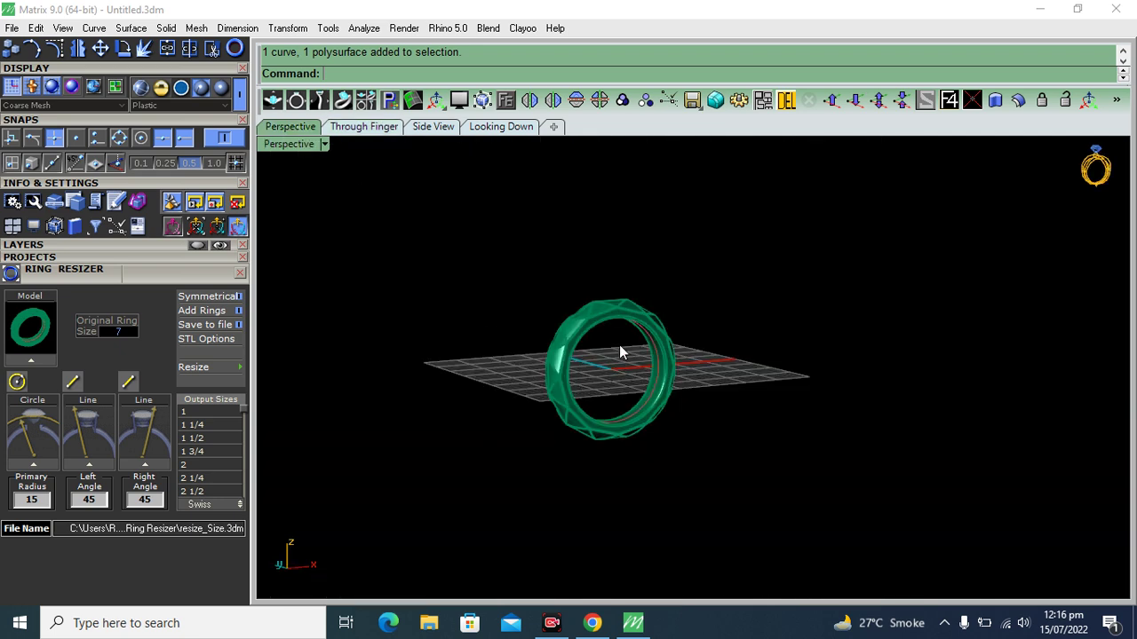
{"action": "right_click_drag", "start_coordinate": [621, 346], "coordinate": [642, 314]}
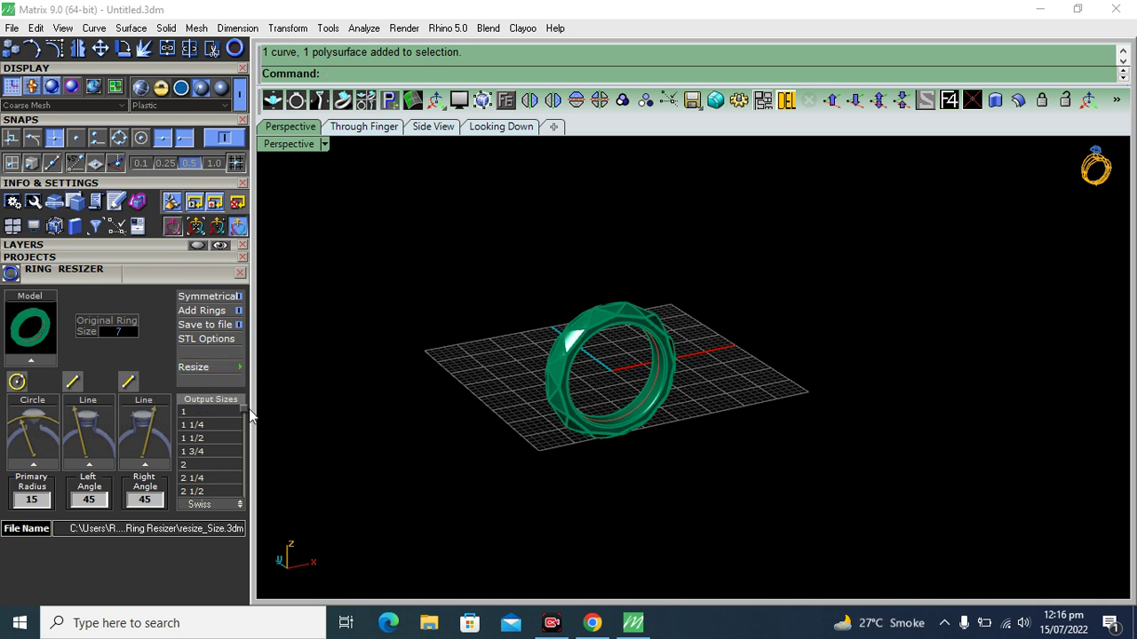
{"action": "left_click_drag", "start_coordinate": [243, 409], "coordinate": [246, 455]}
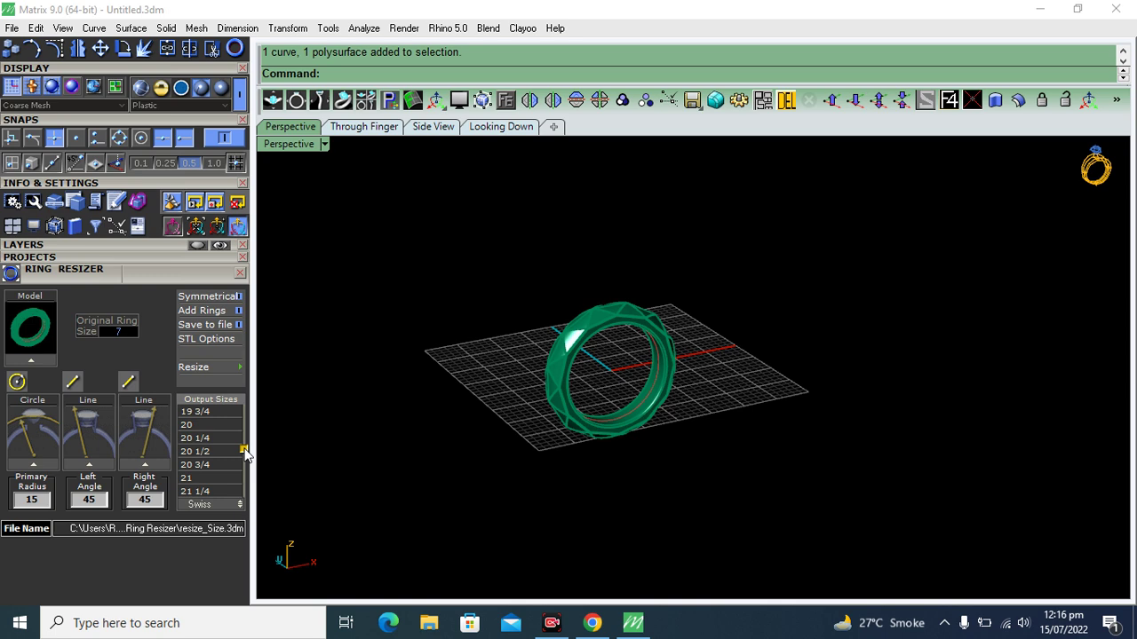
{"action": "left_click", "coordinate": [195, 426]}
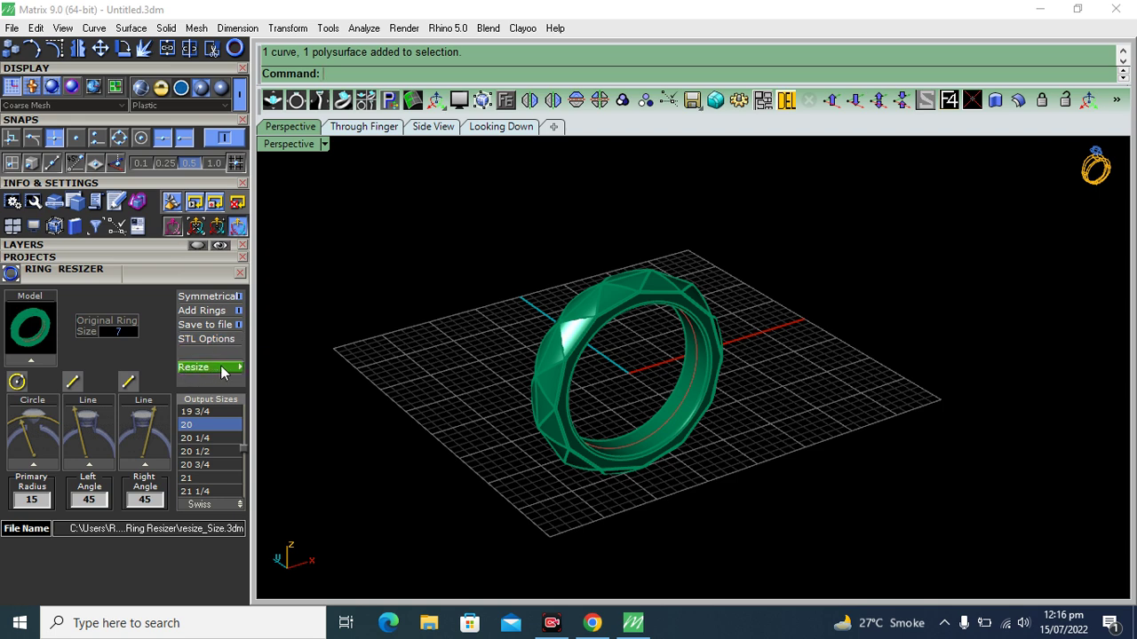
Generate the resize_Size_20 ring with Resize and group the new copy
{"action": "left_click", "coordinate": [202, 376]}
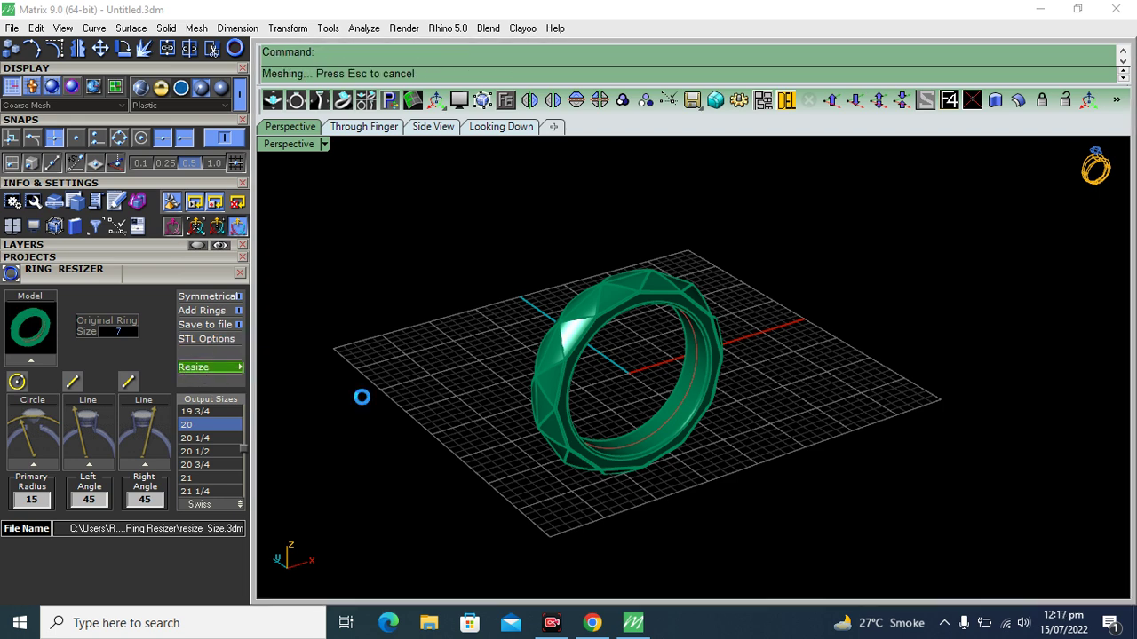
{"action": "left_click", "coordinate": [622, 100]}
{"action": "key", "text": "Return"}
{"action": "left_click", "coordinate": [807, 289]}
{"action": "right_click_drag", "start_coordinate": [807, 290], "coordinate": [682, 358]}
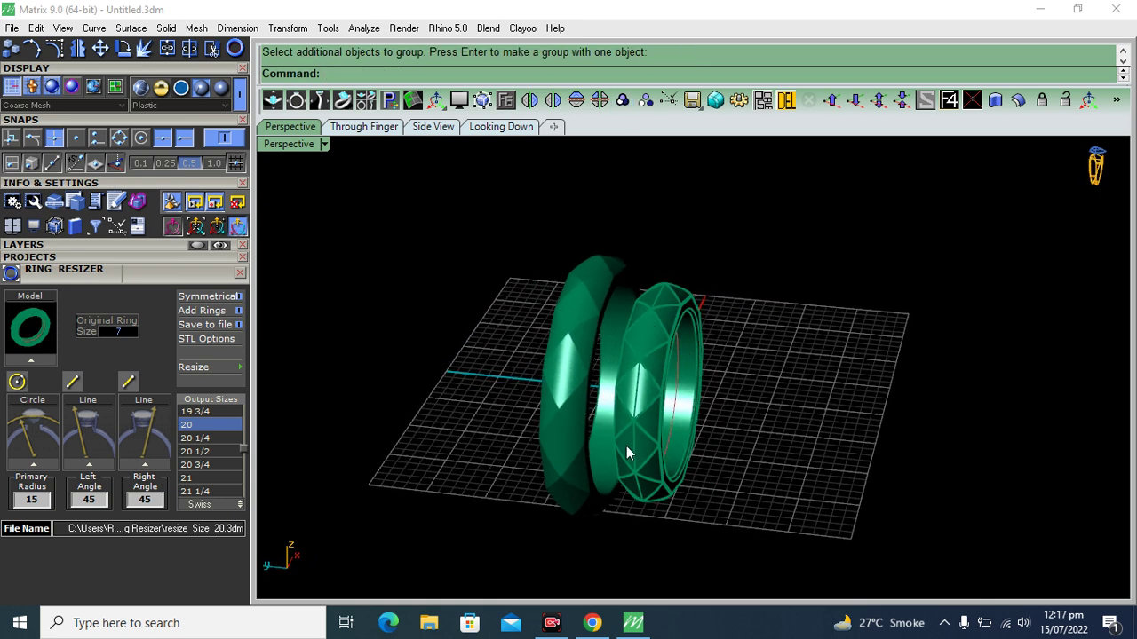
Move the resized ring sideways with the gumball so it sits beside the original
{"action": "left_click", "coordinate": [574, 398]}
{"action": "left_click_drag", "start_coordinate": [536, 384], "coordinate": [515, 385]}
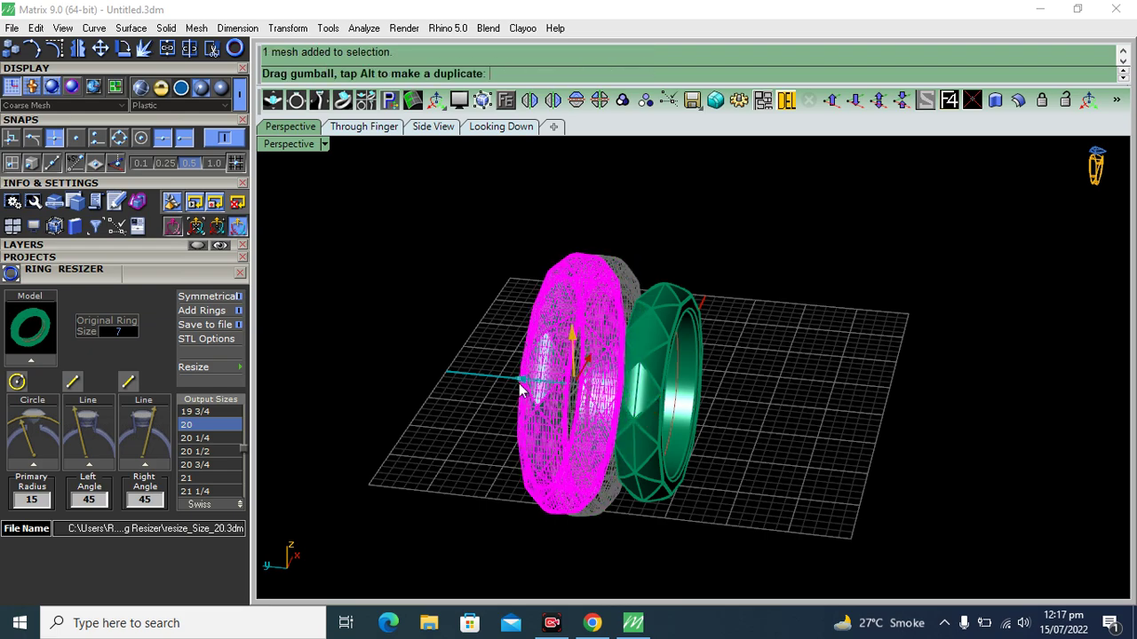
{"action": "left_click", "coordinate": [754, 302]}
Orbit and zoom around both rings to compare the original and size 20 bands
{"action": "mouse_move", "coordinate": [754, 301]}
{"action": "right_mouse_down"}
{"action": "mouse_move", "coordinate": [695, 452]}
{"action": "mouse_move", "coordinate": [723, 274]}
{"action": "right_mouse_up"}
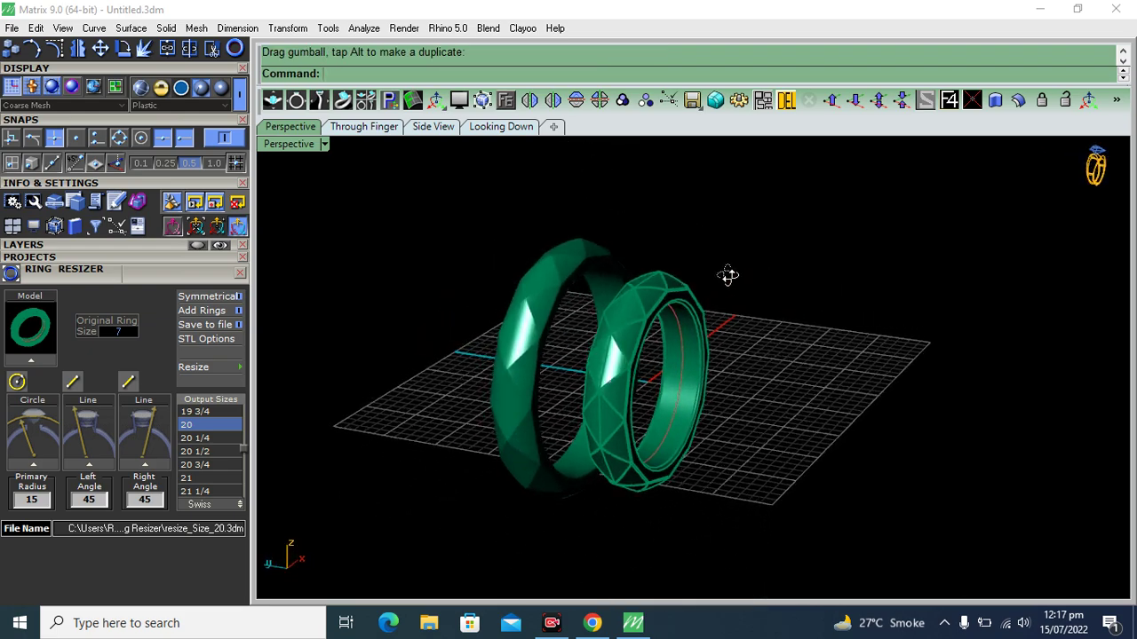
{"action": "scroll", "coordinate": [617, 333], "scroll_direction": "up", "scroll_amount": 2}
{"action": "mouse_move", "coordinate": [721, 346]}
{"action": "right_mouse_down"}
{"action": "mouse_move", "coordinate": [621, 398]}
{"action": "mouse_move", "coordinate": [585, 236]}
{"action": "mouse_move", "coordinate": [504, 210]}
{"action": "right_mouse_up"}
{"action": "scroll", "coordinate": [504, 210], "scroll_direction": "up", "scroll_amount": 3}
{"action": "scroll", "coordinate": [534, 318], "scroll_direction": "down", "scroll_amount": 4}
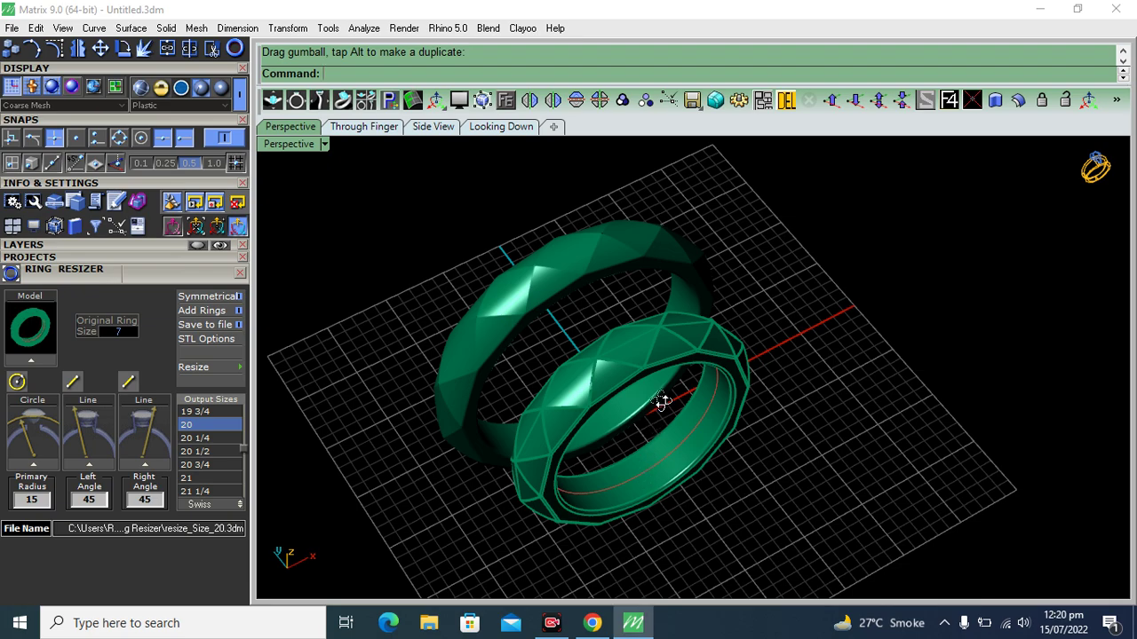
{"action": "mouse_move", "coordinate": [661, 401]}
{"action": "right_mouse_down"}
{"action": "mouse_move", "coordinate": [680, 401]}
{"action": "mouse_move", "coordinate": [634, 456]}
{"action": "mouse_move", "coordinate": [723, 406]}
{"action": "mouse_move", "coordinate": [705, 364]}
{"action": "mouse_move", "coordinate": [760, 336]}
{"action": "mouse_move", "coordinate": [629, 280]}
{"action": "mouse_move", "coordinate": [577, 306]}
{"action": "mouse_move", "coordinate": [559, 254]}
{"action": "mouse_move", "coordinate": [574, 296]}
{"action": "right_mouse_up"}
{"action": "scroll", "coordinate": [577, 306], "scroll_direction": "up", "scroll_amount": 5}
{"action": "scroll", "coordinate": [587, 285], "scroll_direction": "down", "scroll_amount": 5}
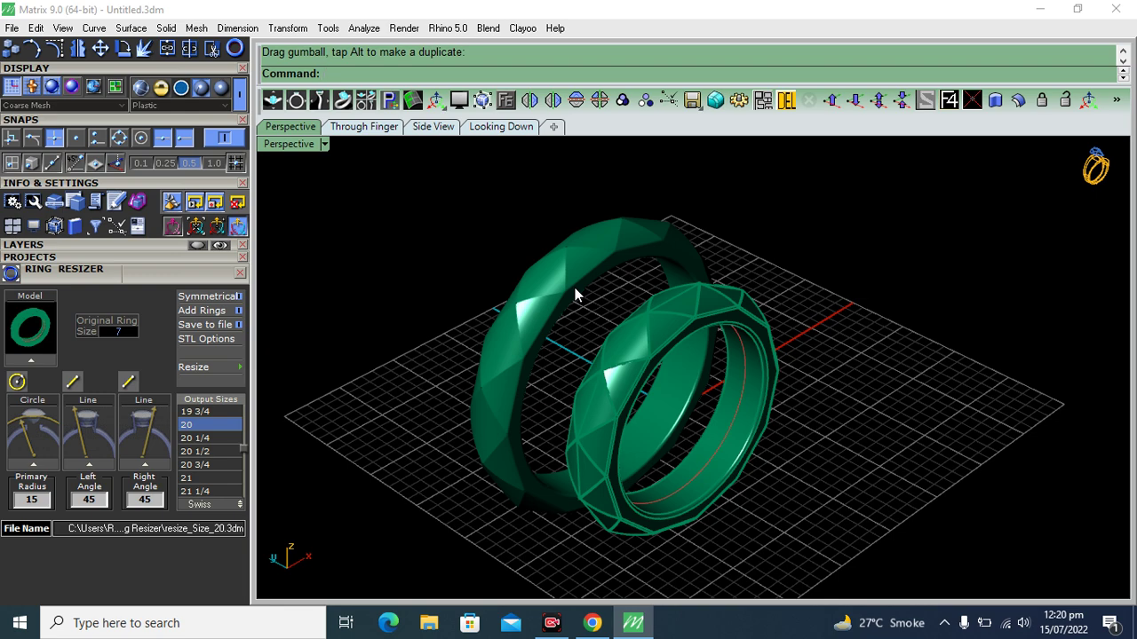
{"action": "right_click_drag", "start_coordinate": [563, 337], "coordinate": [421, 275]}
{"action": "mouse_move", "coordinate": [622, 351]}
{"action": "right_mouse_down"}
{"action": "mouse_move", "coordinate": [610, 441]}
{"action": "mouse_move", "coordinate": [617, 350]}
{"action": "mouse_move", "coordinate": [741, 314]}
{"action": "mouse_move", "coordinate": [589, 338]}
{"action": "right_mouse_up"}
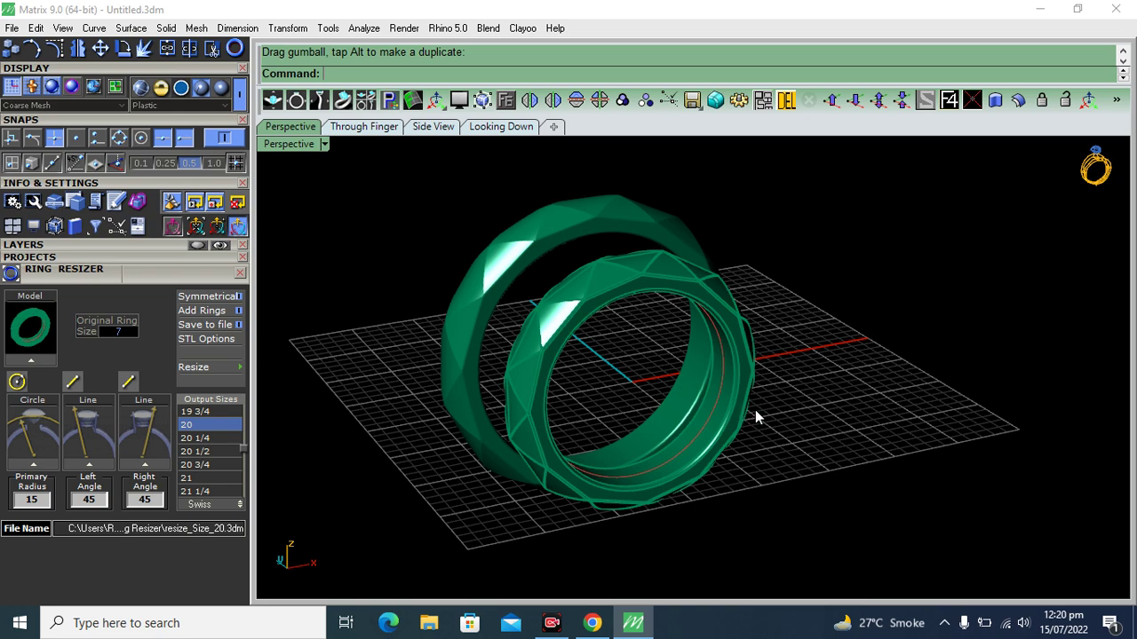
{"action": "right_click_drag", "start_coordinate": [728, 406], "coordinate": [784, 367]}
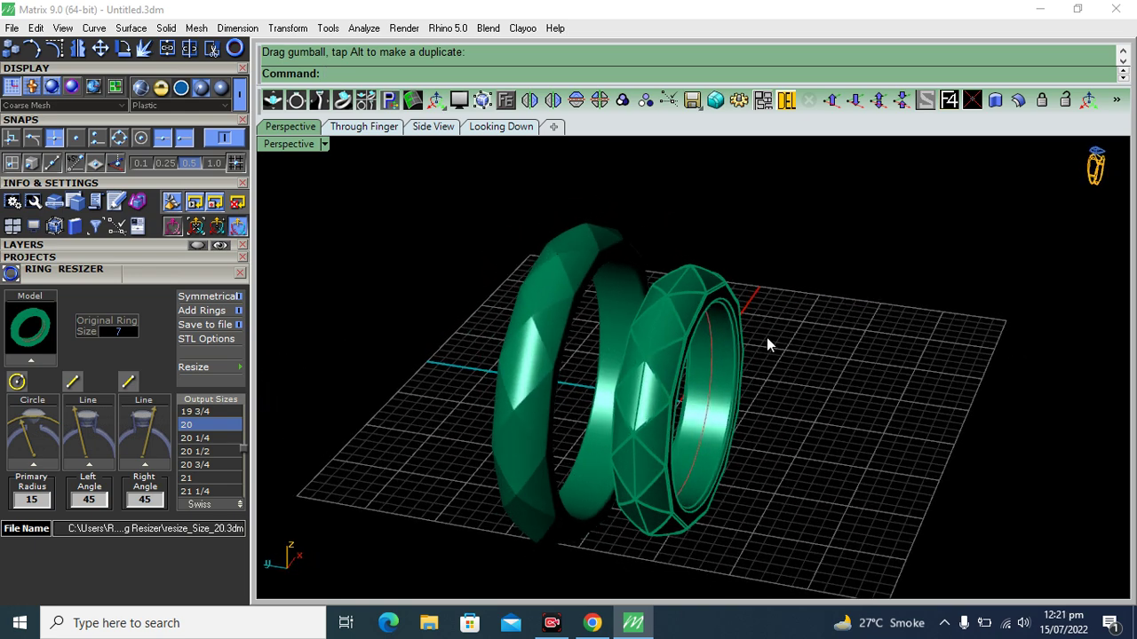
{"action": "mouse_move", "coordinate": [787, 398]}
{"action": "right_mouse_down"}
{"action": "mouse_move", "coordinate": [743, 406]}
{"action": "mouse_move", "coordinate": [692, 450]}
{"action": "mouse_move", "coordinate": [713, 375]}
{"action": "mouse_move", "coordinate": [790, 317]}
{"action": "mouse_move", "coordinate": [748, 310]}
{"action": "mouse_move", "coordinate": [748, 336]}
{"action": "mouse_move", "coordinate": [855, 302]}
{"action": "mouse_move", "coordinate": [657, 309]}
{"action": "mouse_move", "coordinate": [639, 338]}
{"action": "mouse_move", "coordinate": [672, 380]}
{"action": "right_mouse_up"}
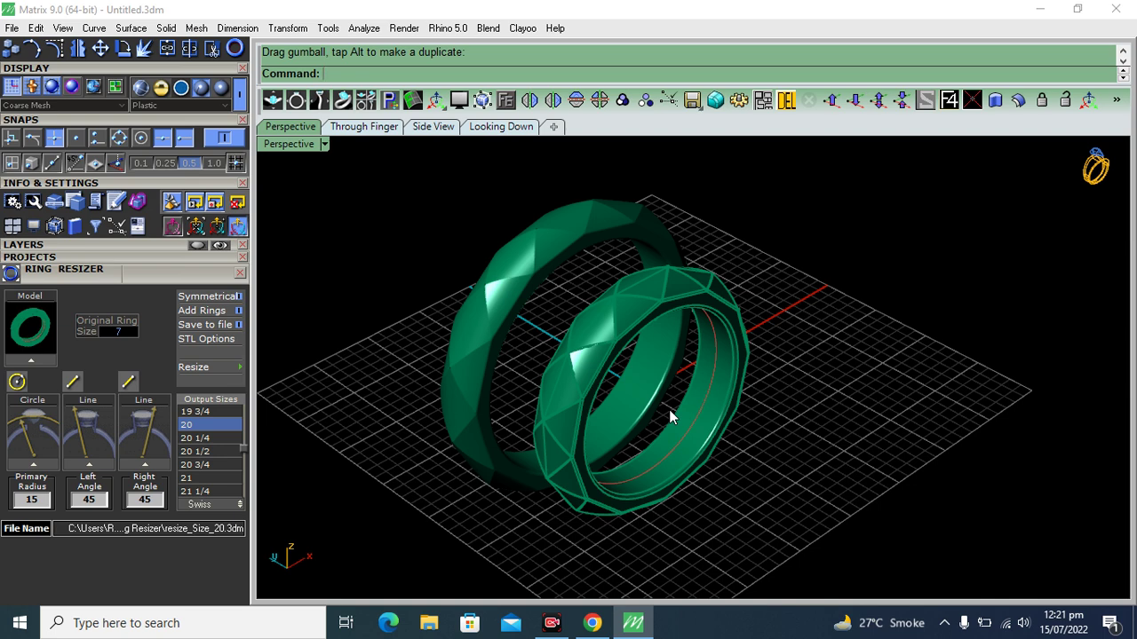
{"action": "scroll", "coordinate": [557, 219], "scroll_direction": "up", "scroll_amount": 3}
{"action": "scroll", "coordinate": [507, 236], "scroll_direction": "up", "scroll_amount": 2}
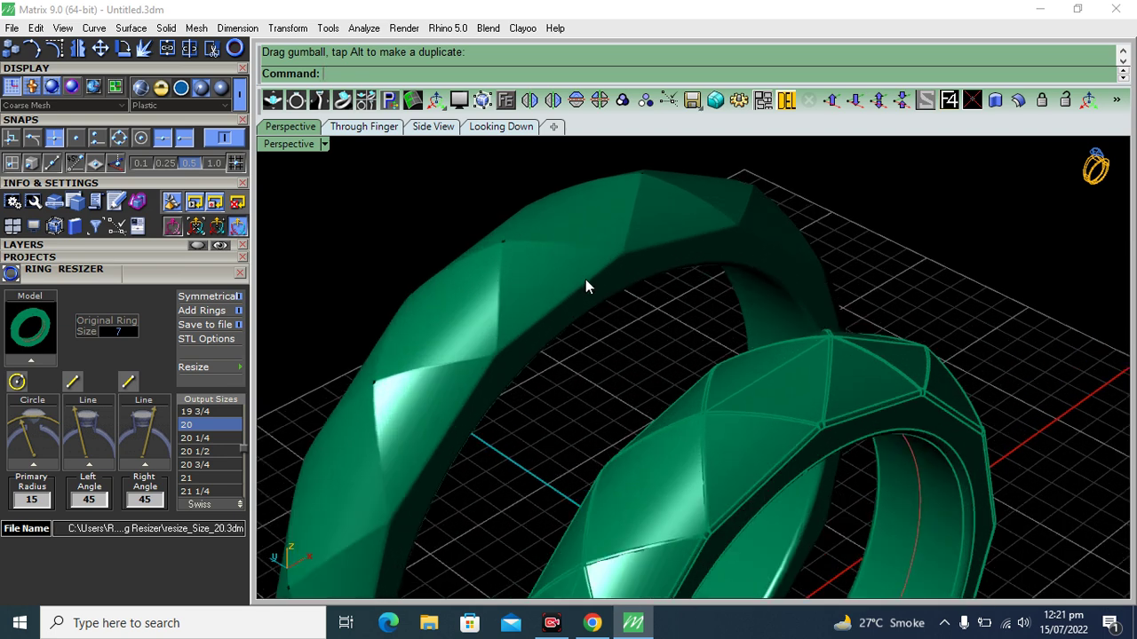
{"action": "scroll", "coordinate": [585, 279], "scroll_direction": "down", "scroll_amount": 4}
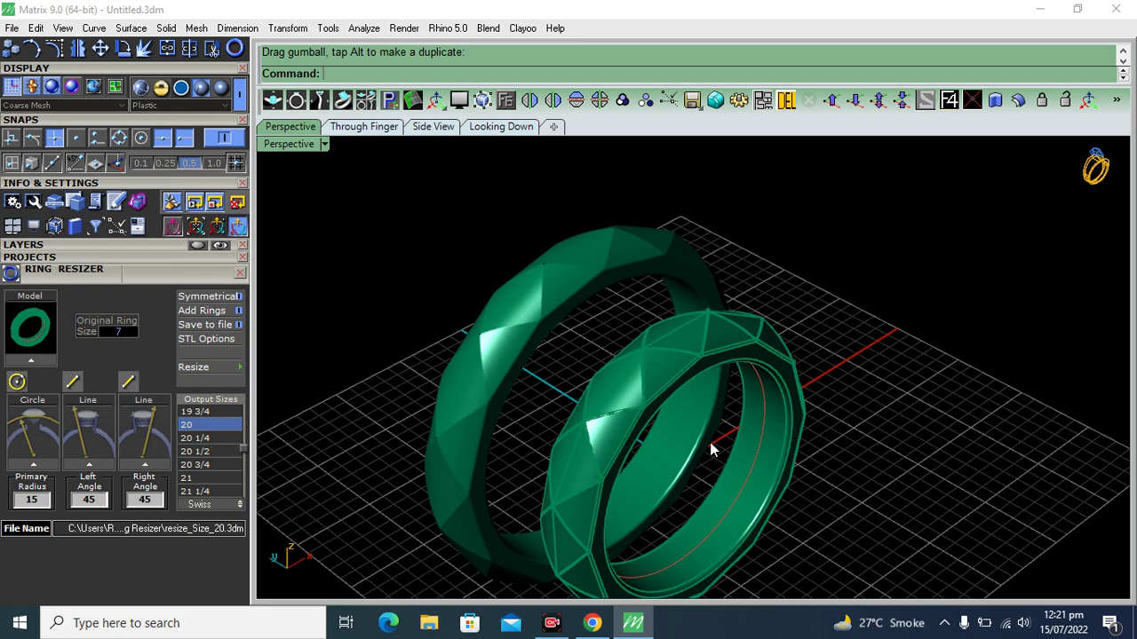
{"action": "right_click_drag", "start_coordinate": [731, 385], "coordinate": [774, 350]}
{"action": "scroll", "coordinate": [704, 348], "scroll_direction": "up", "scroll_amount": 2}
{"action": "scroll", "coordinate": [699, 350], "scroll_direction": "up", "scroll_amount": 3}
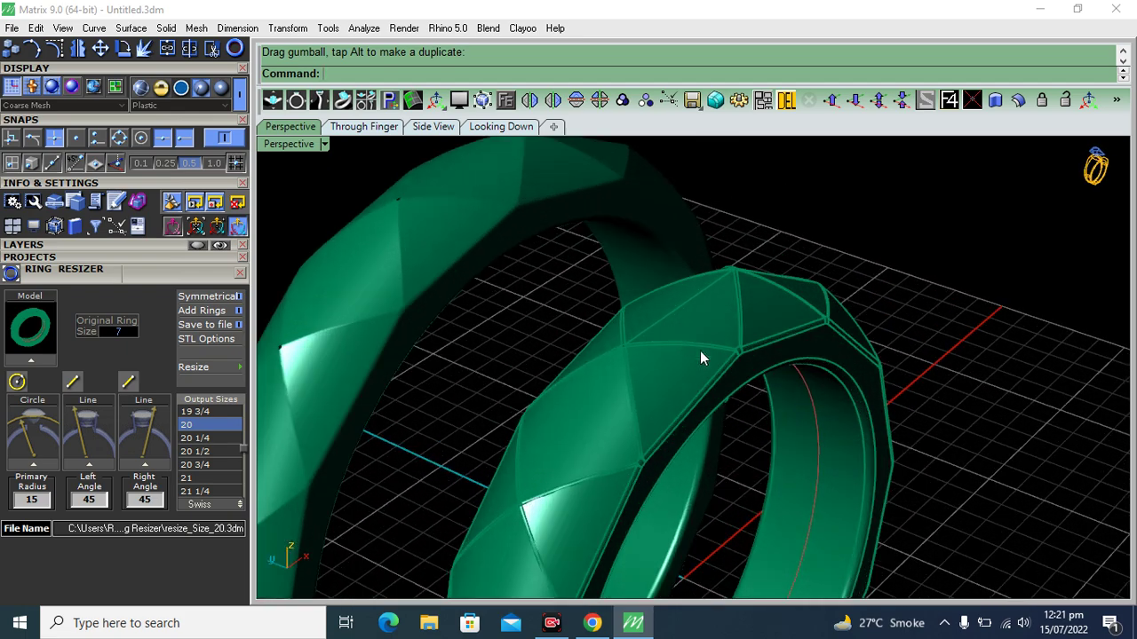
{"action": "scroll", "coordinate": [646, 343], "scroll_direction": "down", "scroll_amount": 5}
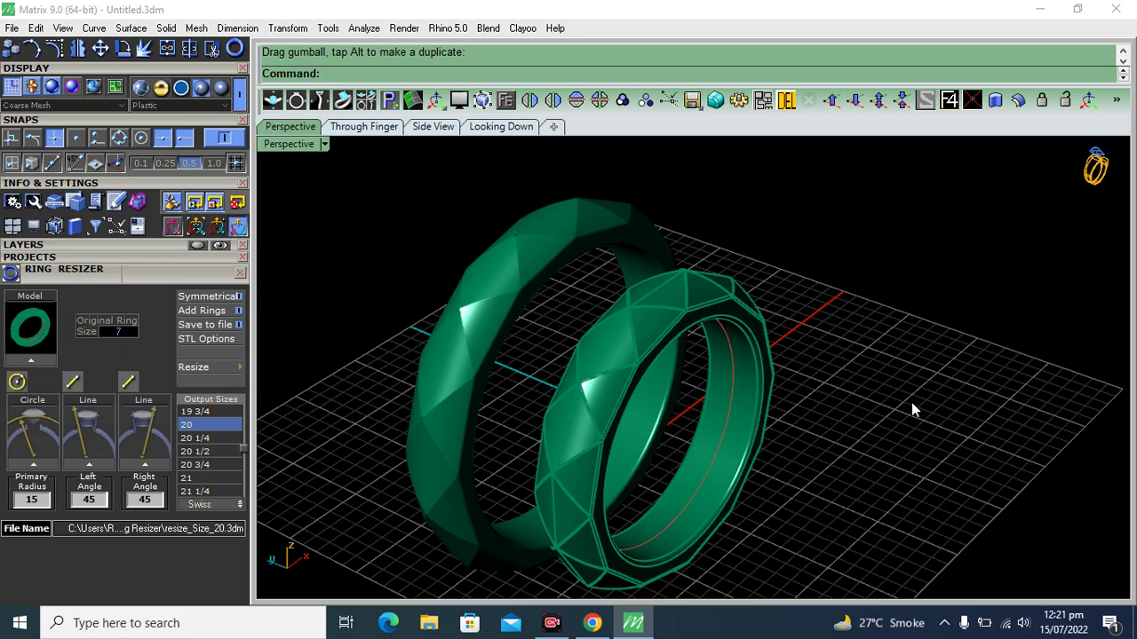
{"action": "mouse_move", "coordinate": [802, 382]}
{"action": "right_mouse_down"}
{"action": "mouse_move", "coordinate": [804, 415]}
{"action": "mouse_move", "coordinate": [832, 347]}
{"action": "mouse_move", "coordinate": [898, 335]}
{"action": "mouse_move", "coordinate": [793, 350]}
{"action": "mouse_move", "coordinate": [773, 374]}
{"action": "mouse_move", "coordinate": [691, 327]}
{"action": "right_mouse_up"}
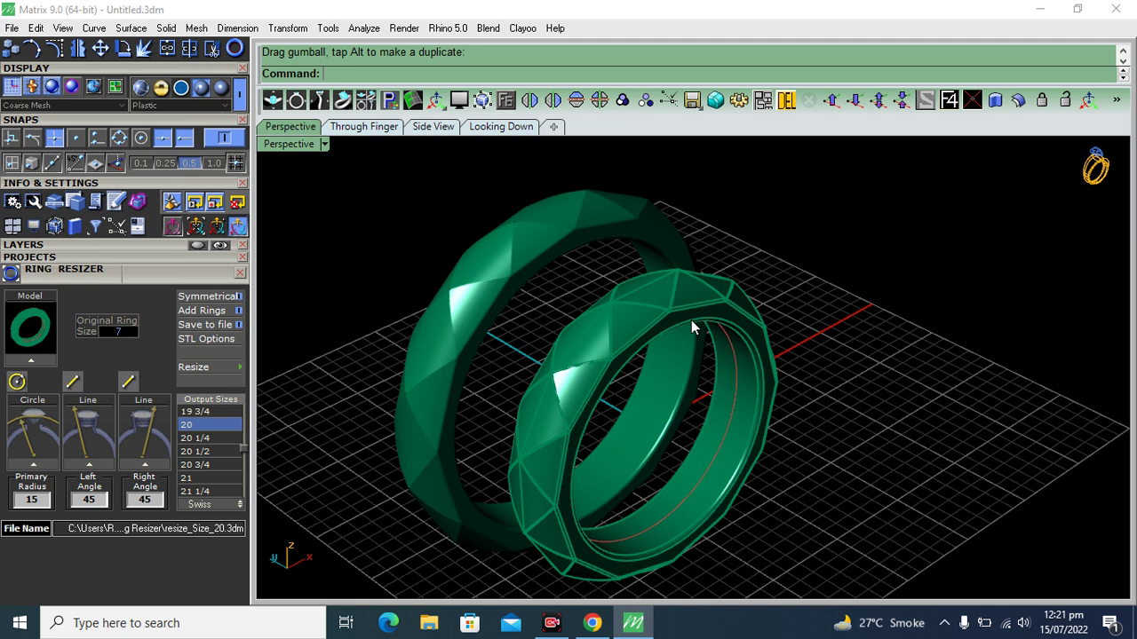
{"action": "mouse_move", "coordinate": [741, 368]}
{"action": "right_mouse_down"}
{"action": "mouse_move", "coordinate": [769, 334]}
{"action": "mouse_move", "coordinate": [766, 382]}
{"action": "mouse_move", "coordinate": [761, 363]}
{"action": "mouse_move", "coordinate": [799, 322]}
{"action": "right_mouse_up"}
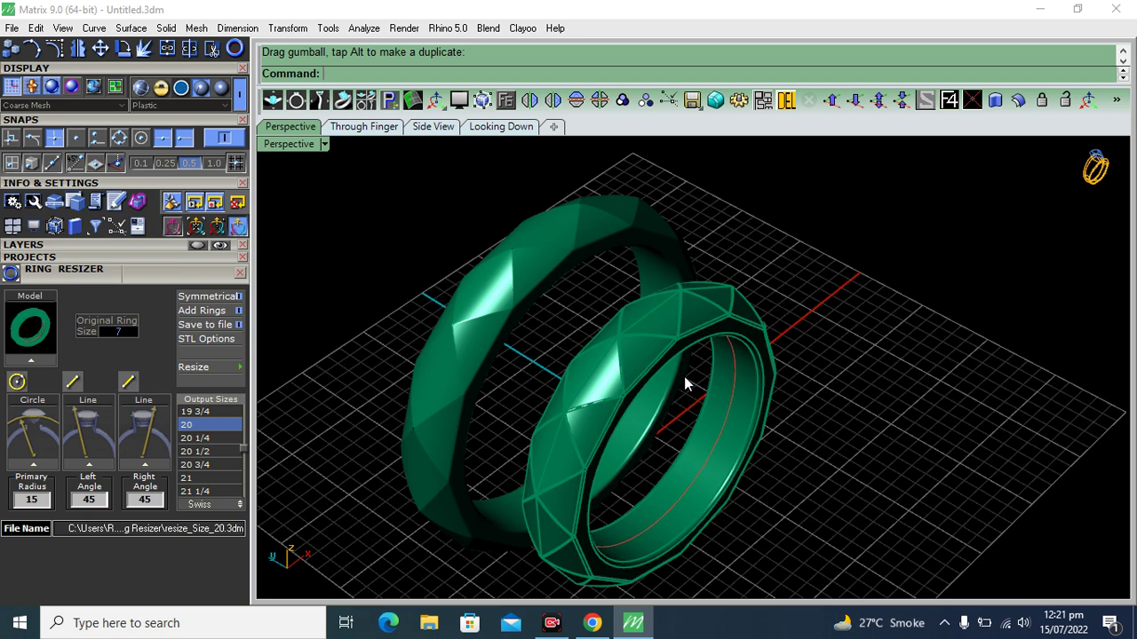
{"action": "mouse_move", "coordinate": [684, 377]}
{"action": "right_mouse_down"}
{"action": "mouse_move", "coordinate": [770, 377]}
{"action": "mouse_move", "coordinate": [756, 414]}
{"action": "mouse_move", "coordinate": [779, 357]}
{"action": "right_mouse_up"}
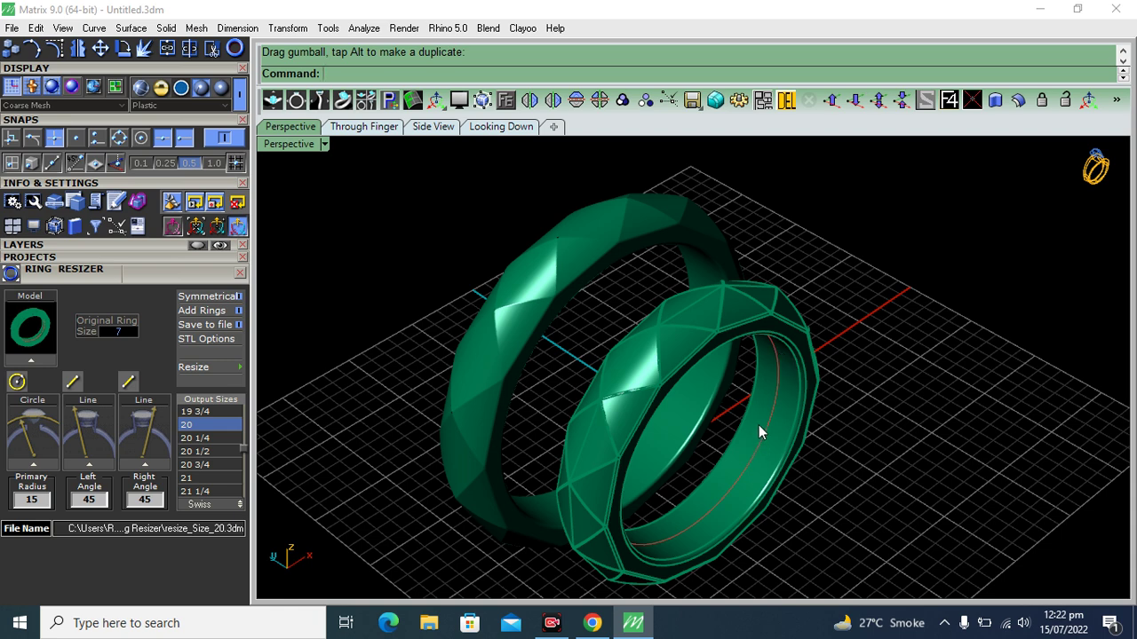
{"action": "mouse_move", "coordinate": [791, 344]}
{"action": "right_mouse_down"}
{"action": "mouse_move", "coordinate": [774, 411]}
{"action": "mouse_move", "coordinate": [807, 343]}
{"action": "mouse_move", "coordinate": [944, 297]}
{"action": "mouse_move", "coordinate": [751, 329]}
{"action": "mouse_move", "coordinate": [774, 370]}
{"action": "mouse_move", "coordinate": [765, 380]}
{"action": "mouse_move", "coordinate": [773, 332]}
{"action": "mouse_move", "coordinate": [761, 363]}
{"action": "mouse_move", "coordinate": [756, 340]}
{"action": "mouse_move", "coordinate": [773, 332]}
{"action": "mouse_move", "coordinate": [770, 346]}
{"action": "right_mouse_up"}
{"action": "mouse_move", "coordinate": [584, 353]}
{"action": "right_mouse_down"}
{"action": "mouse_move", "coordinate": [609, 299]}
{"action": "mouse_move", "coordinate": [640, 338]}
{"action": "mouse_move", "coordinate": [626, 396]}
{"action": "mouse_move", "coordinate": [632, 294]}
{"action": "mouse_move", "coordinate": [685, 274]}
{"action": "mouse_move", "coordinate": [793, 266]}
{"action": "mouse_move", "coordinate": [642, 294]}
{"action": "mouse_move", "coordinate": [630, 335]}
{"action": "mouse_move", "coordinate": [643, 320]}
{"action": "mouse_move", "coordinate": [713, 406]}
{"action": "right_mouse_up"}
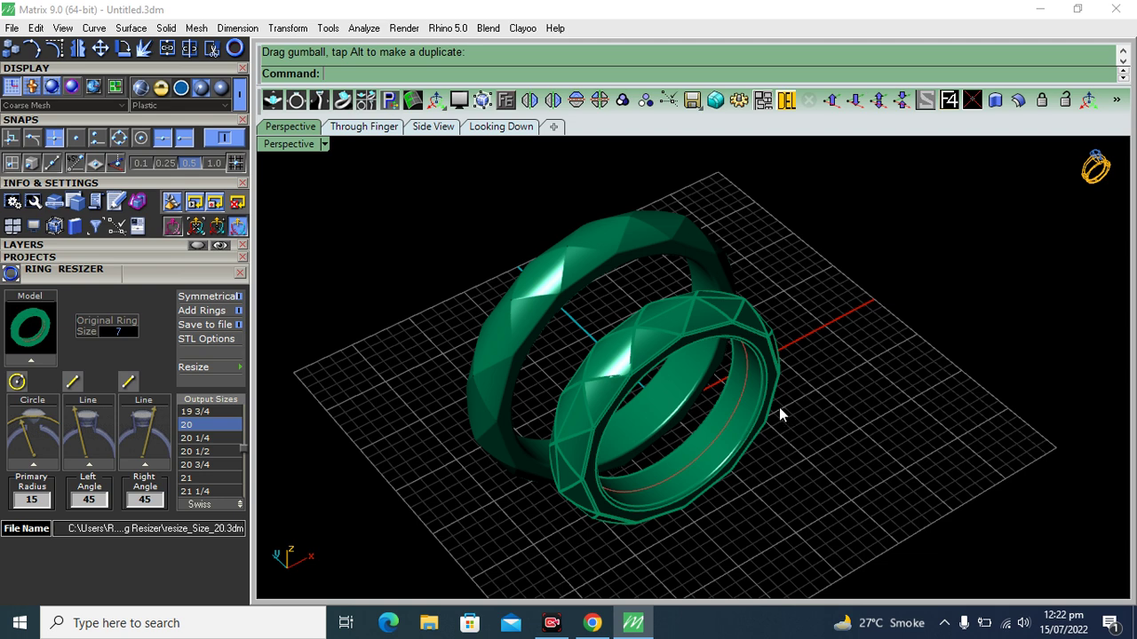
{"action": "mouse_move", "coordinate": [802, 398]}
{"action": "right_mouse_down"}
{"action": "mouse_move", "coordinate": [795, 388]}
{"action": "mouse_move", "coordinate": [1001, 276]}
{"action": "mouse_move", "coordinate": [1066, 266]}
{"action": "mouse_move", "coordinate": [779, 278]}
{"action": "mouse_move", "coordinate": [756, 353]}
{"action": "mouse_move", "coordinate": [778, 363]}
{"action": "mouse_move", "coordinate": [802, 344]}
{"action": "right_mouse_up"}
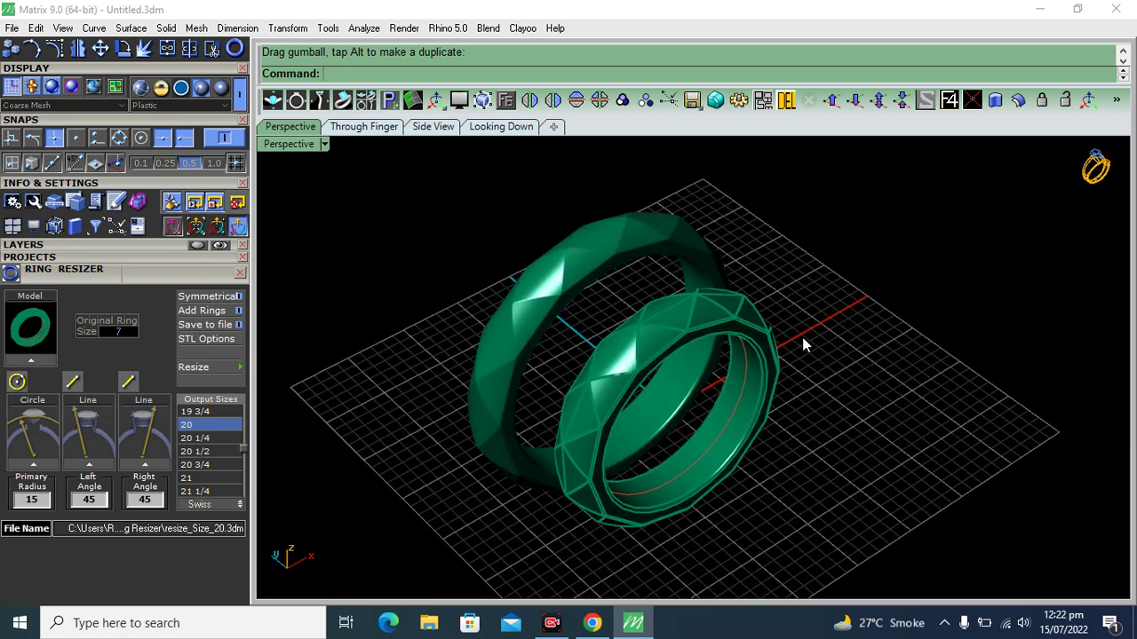